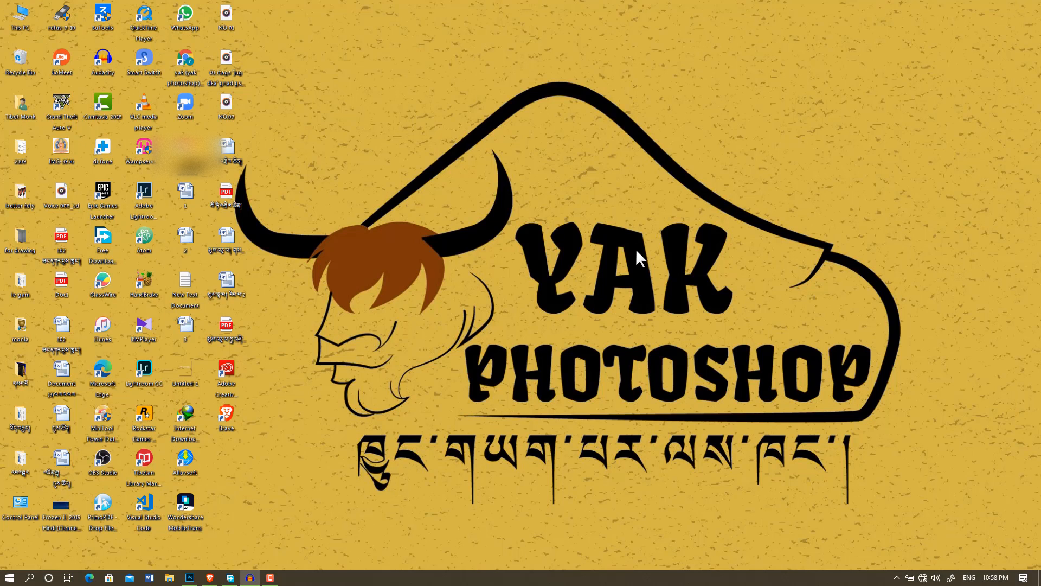
# Step: Switch to Photoshop and detach the Layers panel from its dock, placing it beside the flower image
pyautogui.click(189, 578)
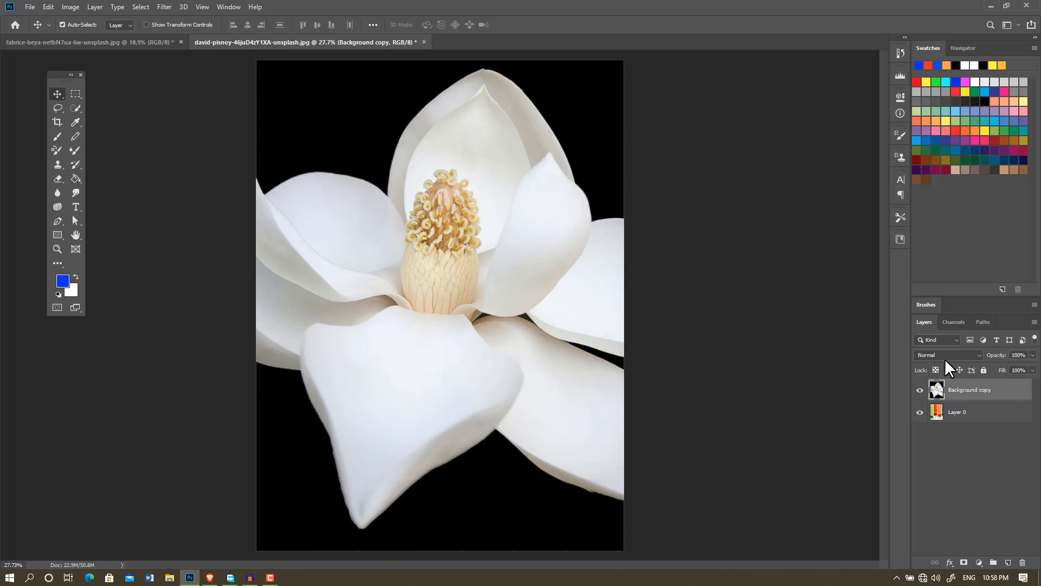
pyautogui.moveTo(926, 322); pyautogui.dragTo(752, 199)
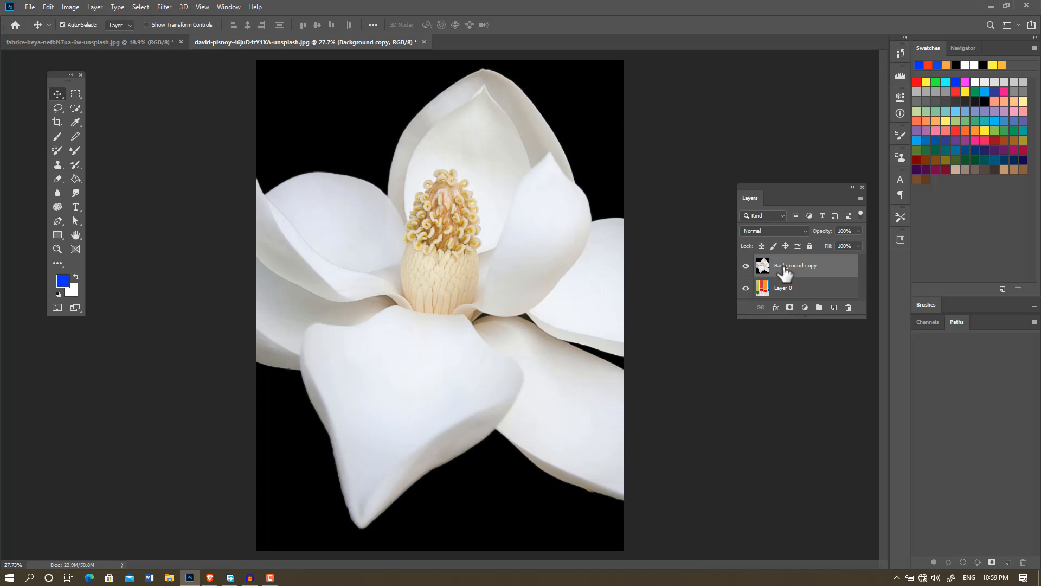
# Step: Preview blend modes such as Difference, Divide, Screen and Lighten on the Background copy layer
pyautogui.click(805, 231)
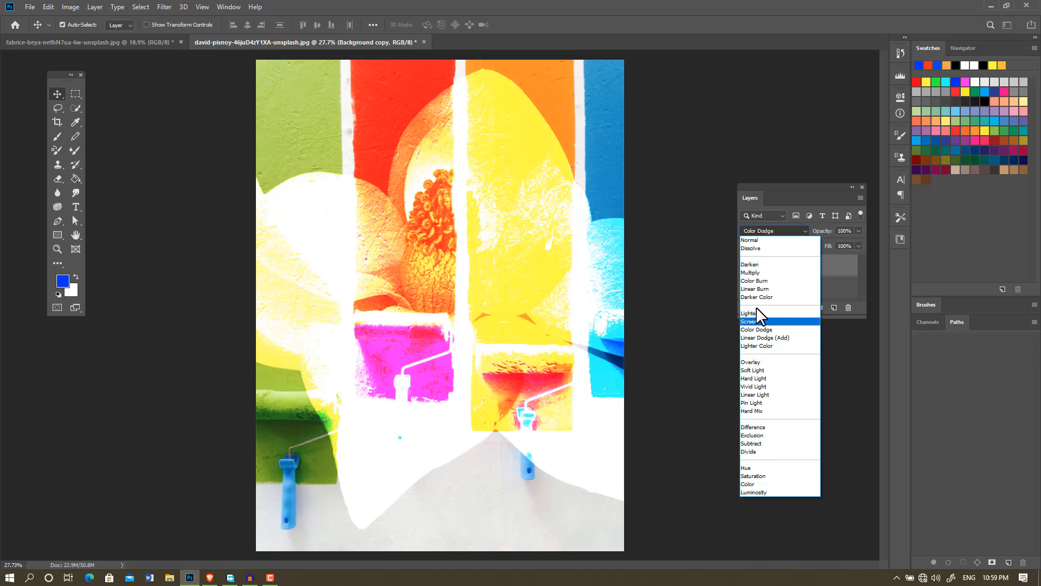
pyautogui.click(771, 427)
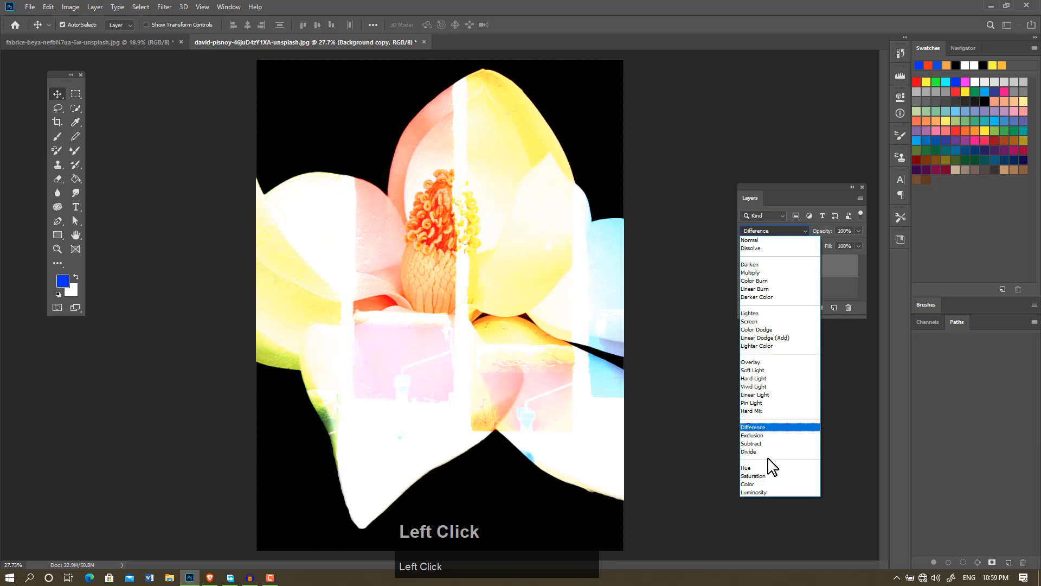
pyautogui.click(771, 451)
pyautogui.click(803, 230)
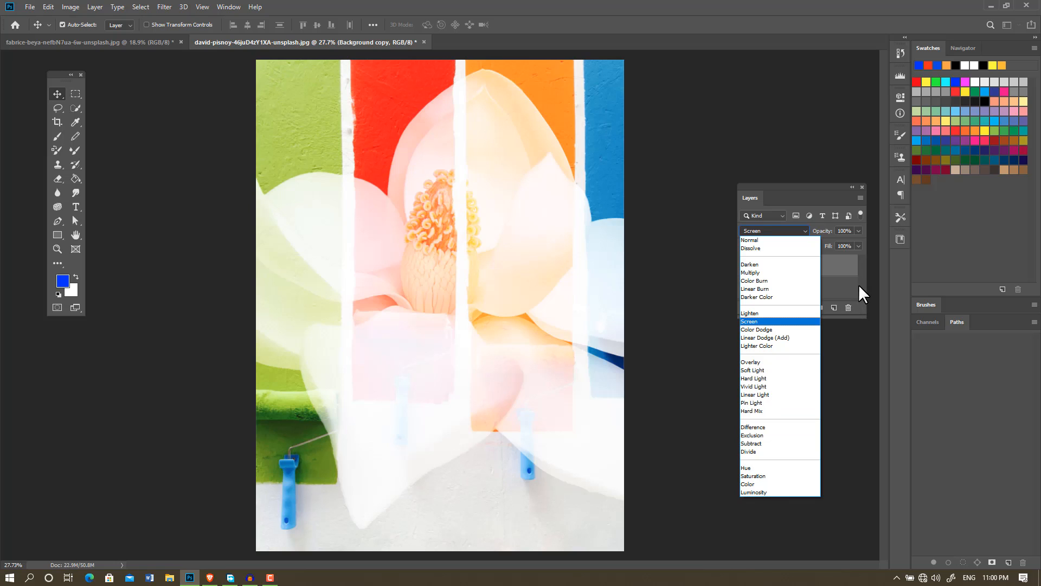
pyautogui.click(788, 315)
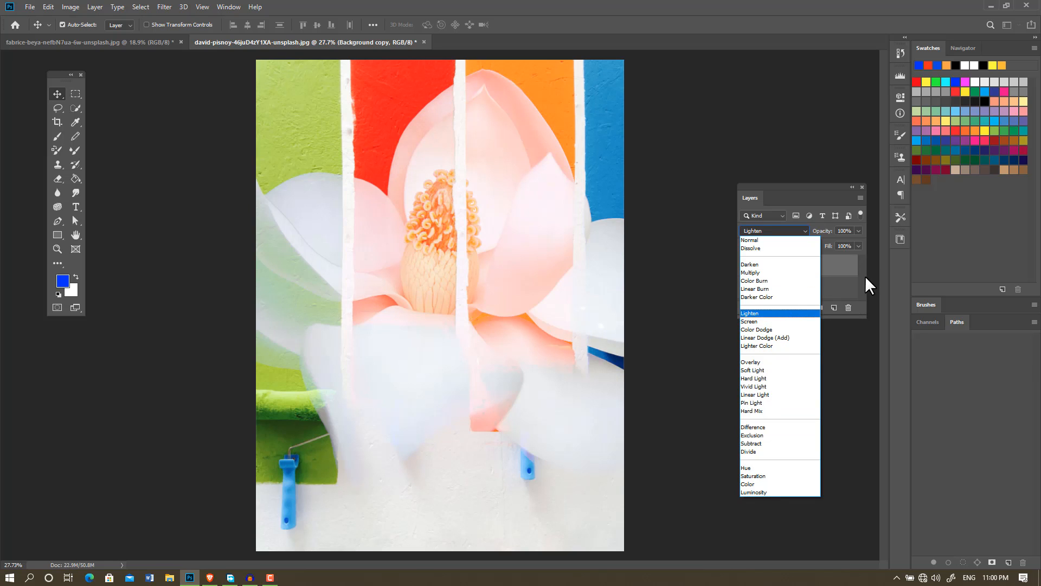
pyautogui.click(866, 277)
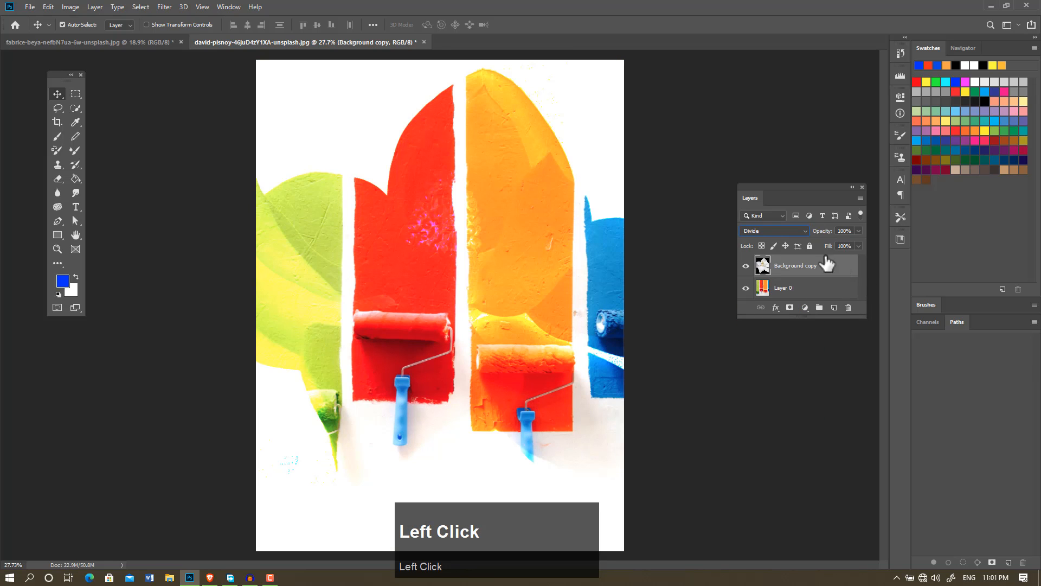
# Step: Return the Background copy layer to Normal blending, then try 68% opacity on it and undo that change
pyautogui.click(805, 233)
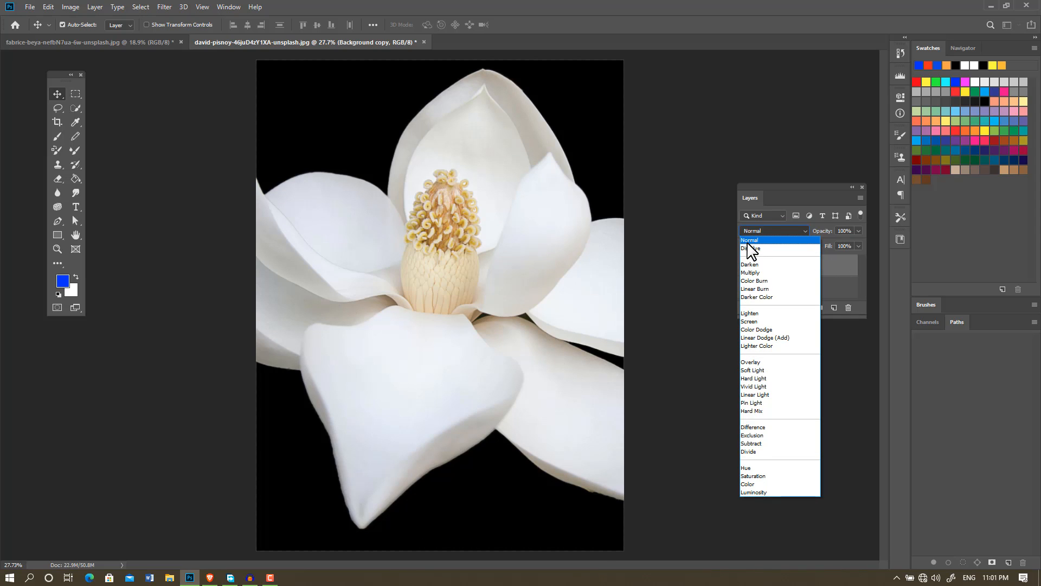
pyautogui.click(749, 241)
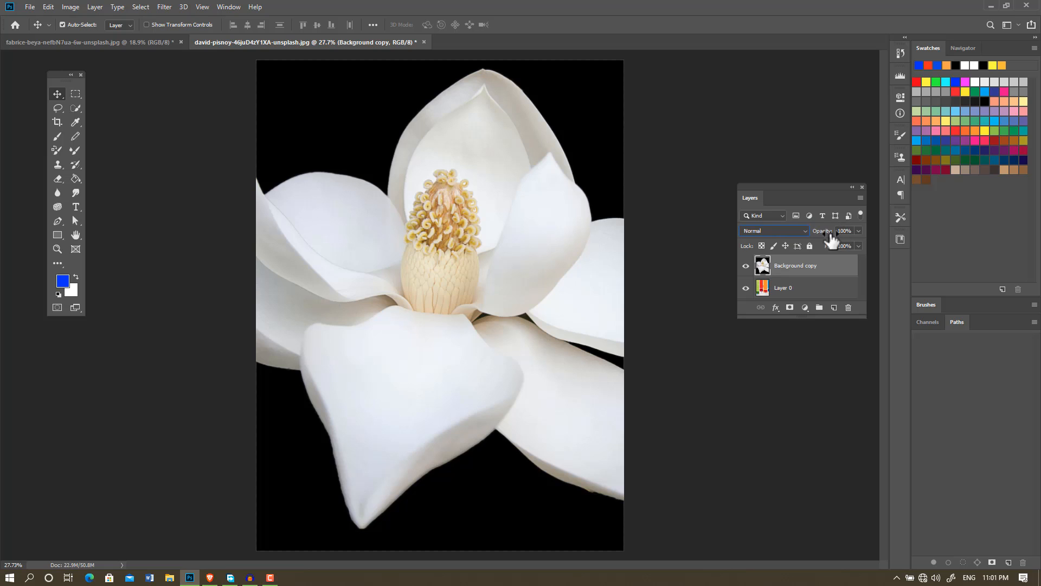
pyautogui.moveTo(827, 234); pyautogui.dragTo(807, 241)
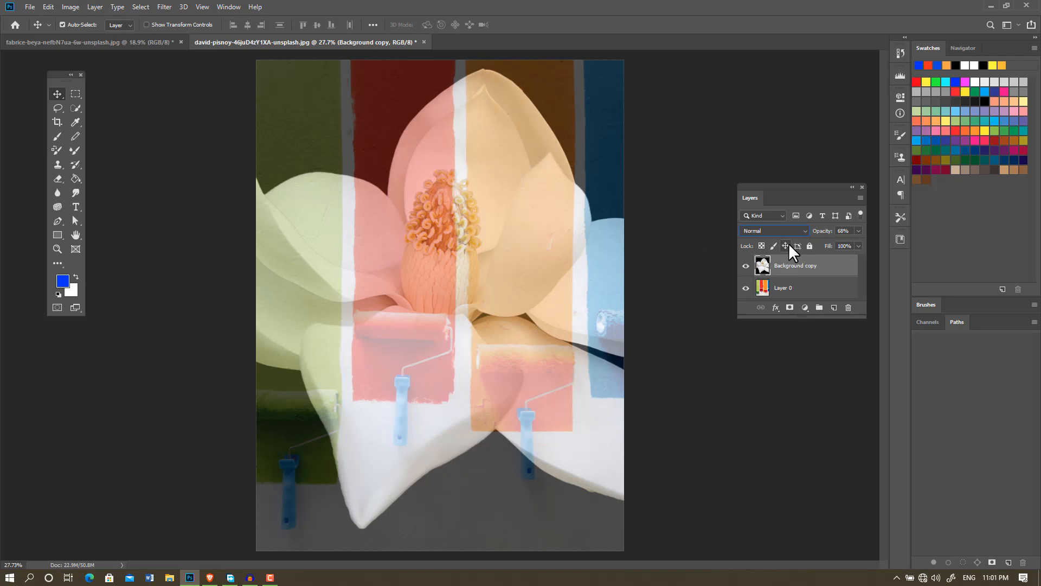
pyautogui.hotkey('ctrl', 'z')
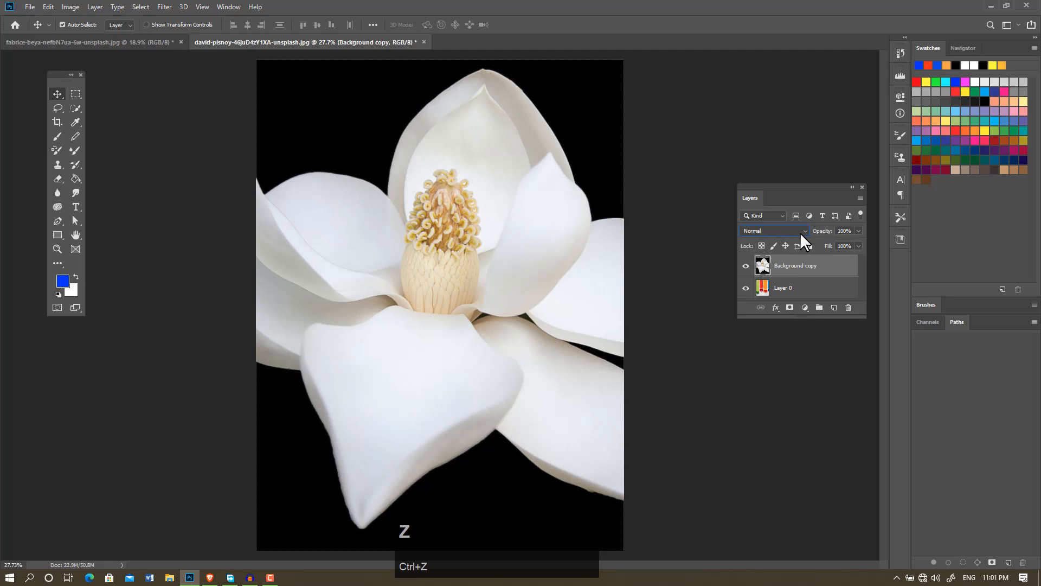
# Step: Set the Background copy layer's blend mode to Dissolve and its opacity to 95%
pyautogui.click(800, 232)
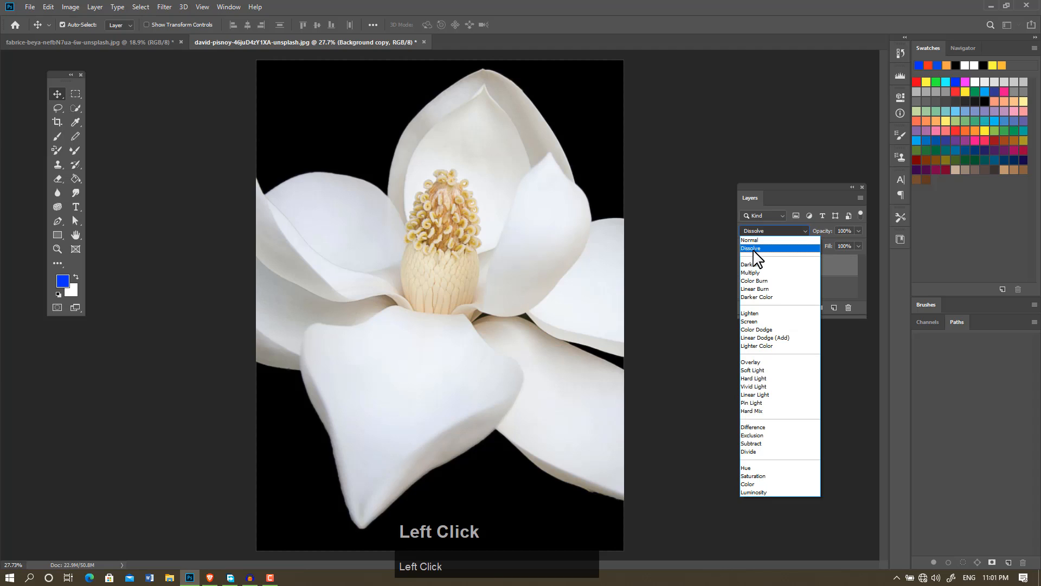
pyautogui.click(753, 249)
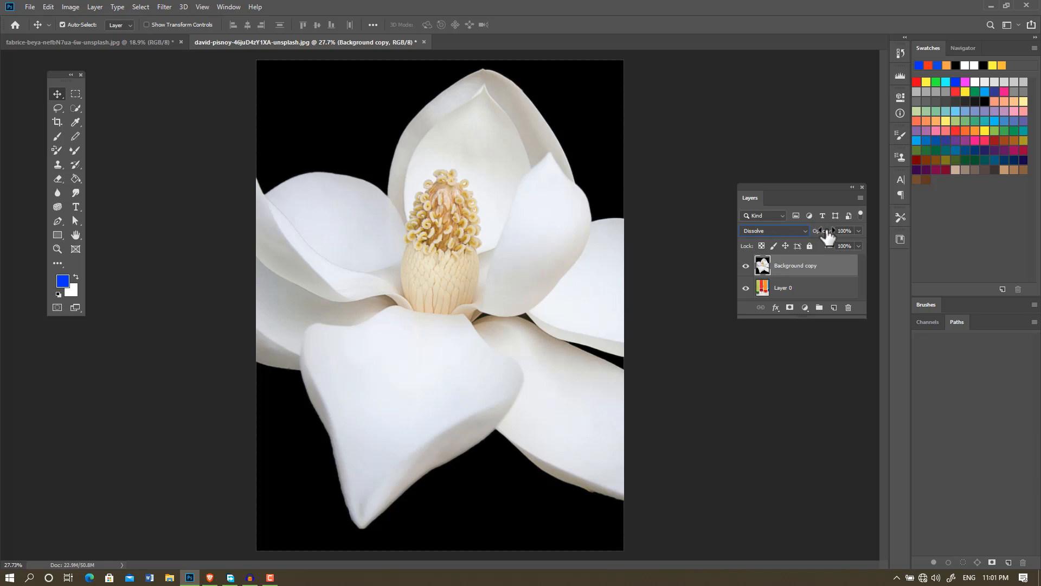
pyautogui.moveTo(827, 234); pyautogui.dragTo(825, 238)
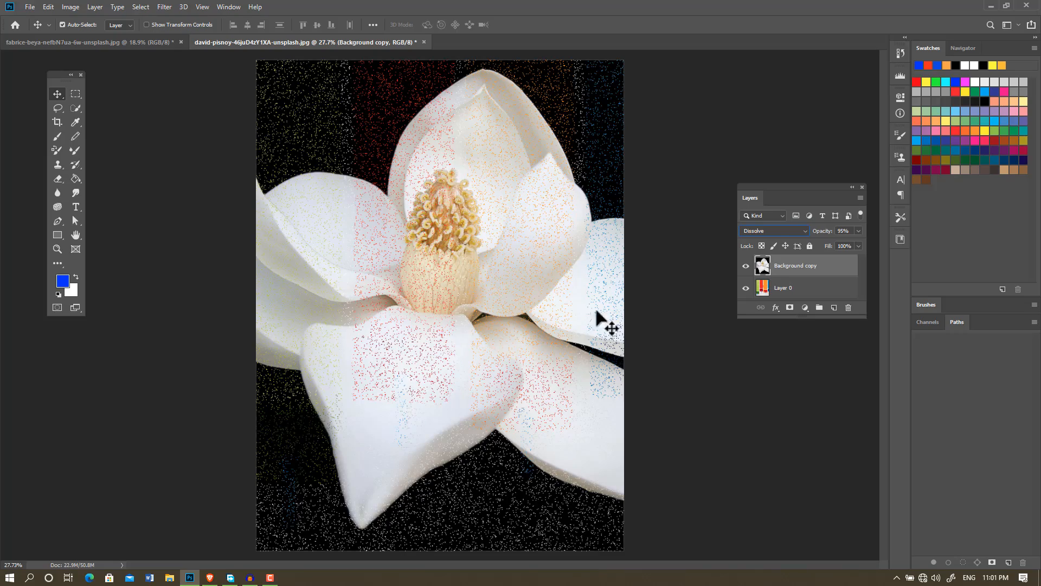
# Step: Examine the scattered Dissolve pixels up close around the flower's center, then return to the full image
pyautogui.click(420, 278)
pyautogui.scroll(5, 418, 277)
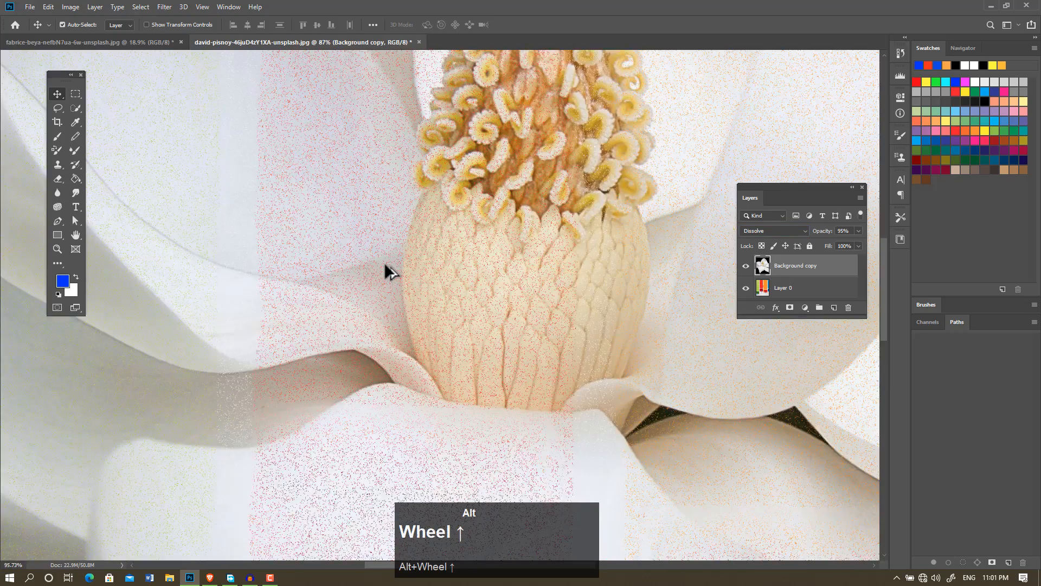
pyautogui.scroll(10, 385, 264)
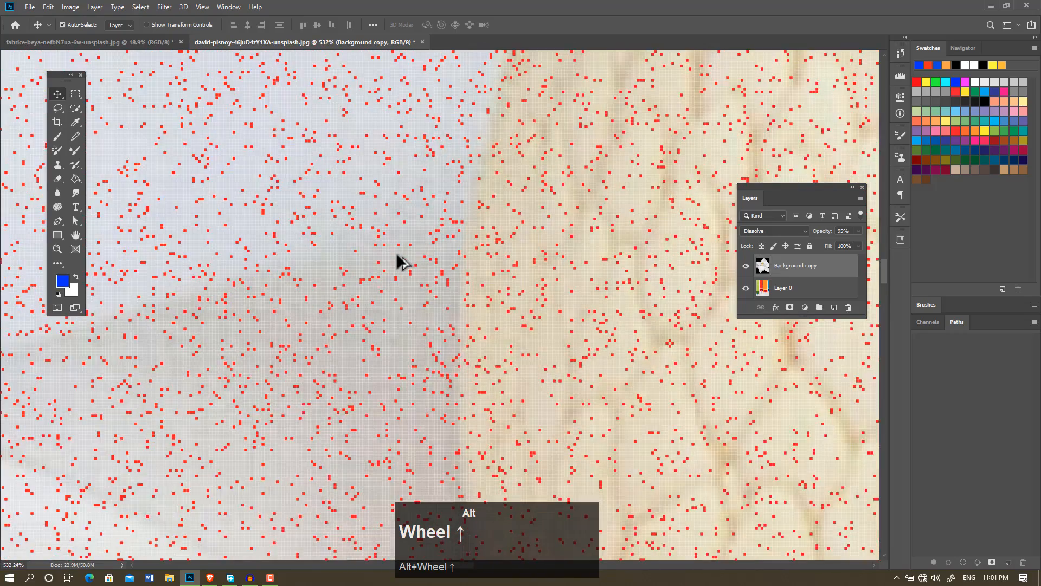
pyautogui.scroll(6, 398, 254)
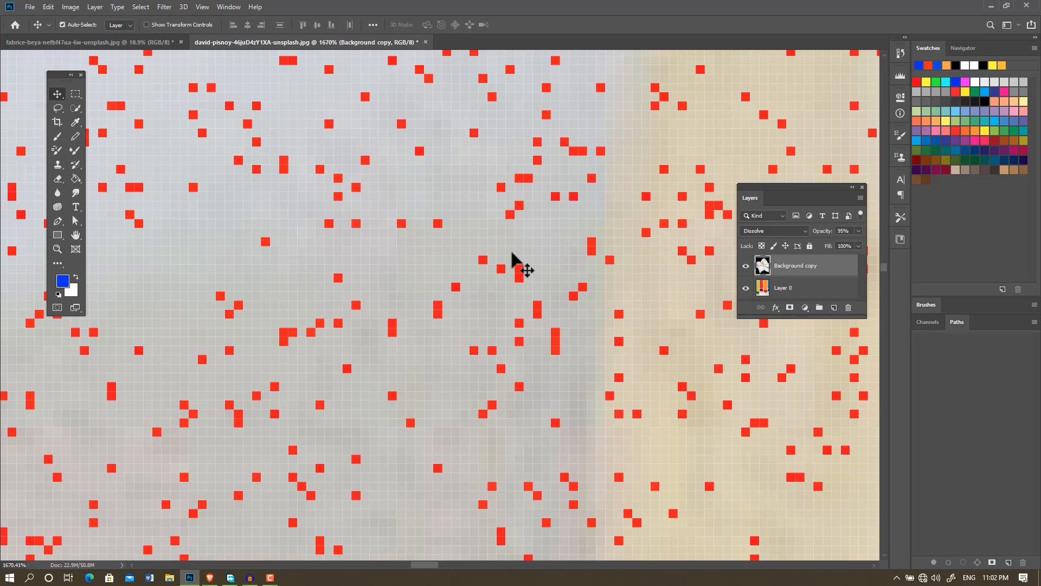
pyautogui.scroll(-5, 477, 251)
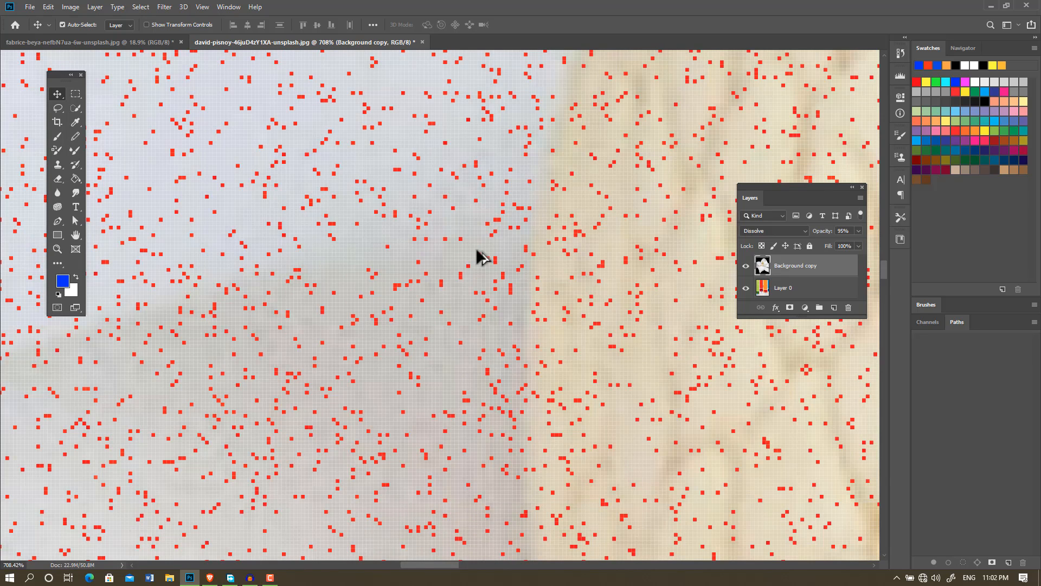
pyautogui.scroll(-6, 476, 251)
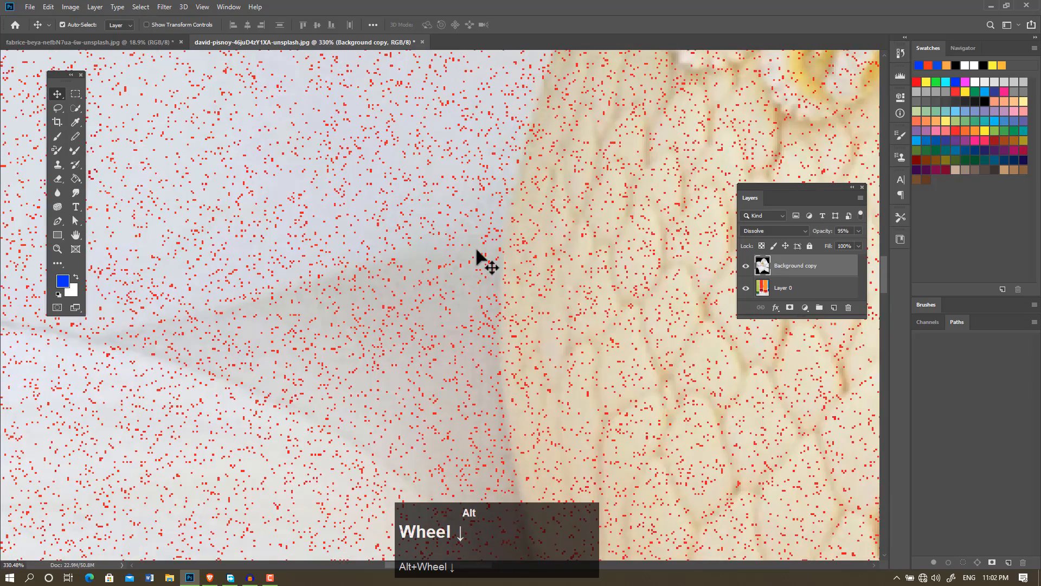
pyautogui.scroll(-9, 477, 252)
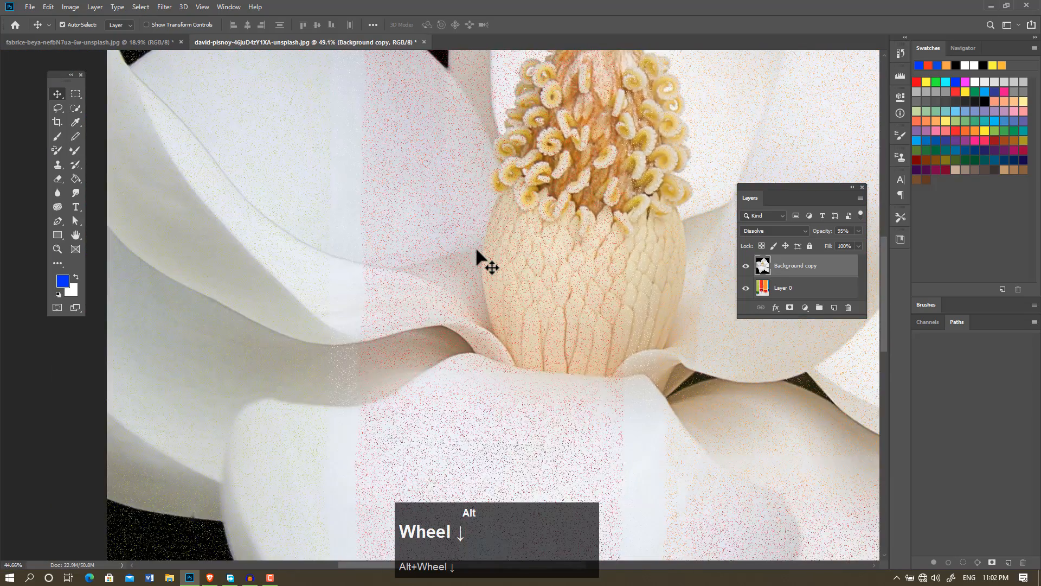
pyautogui.scroll(-3, 477, 251)
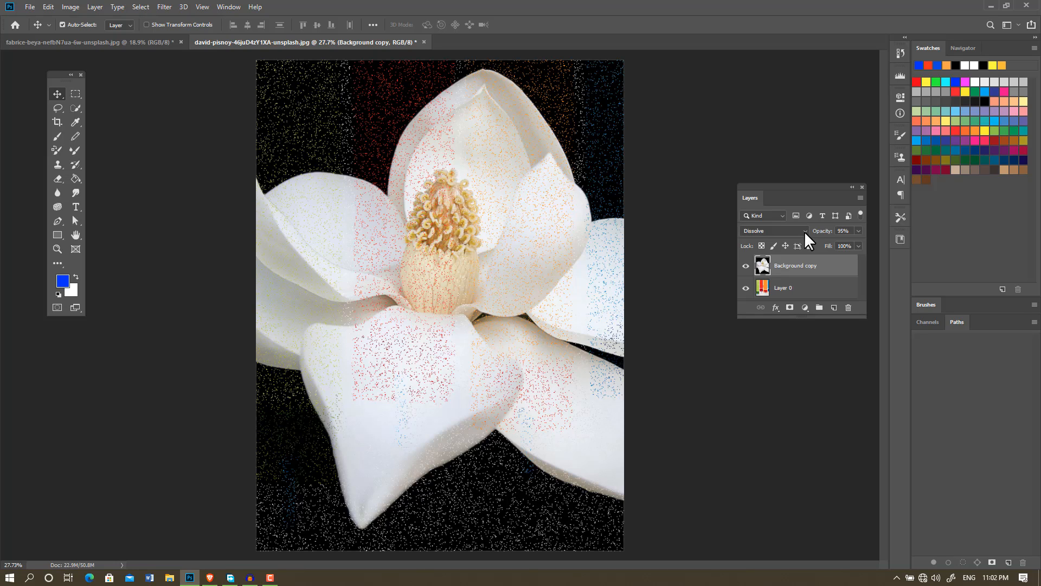
# Step: Restore the Background copy layer to Normal blending at 100% opacity, then briefly hide it to view the layer beneath
pyautogui.click(805, 231)
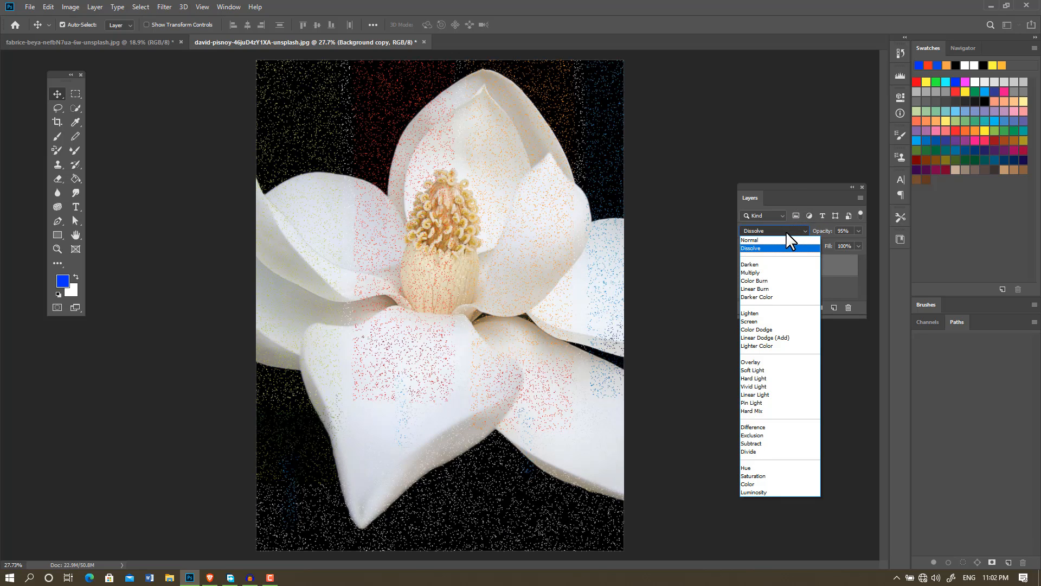
pyautogui.click(776, 226)
pyautogui.click(777, 227)
pyautogui.click(768, 240)
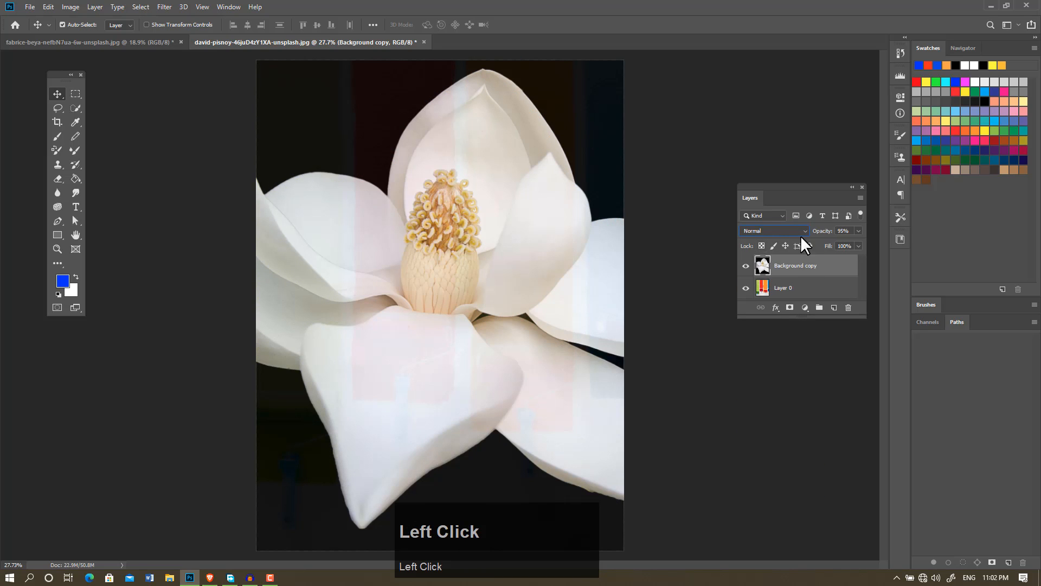
pyautogui.moveTo(820, 235); pyautogui.dragTo(867, 229)
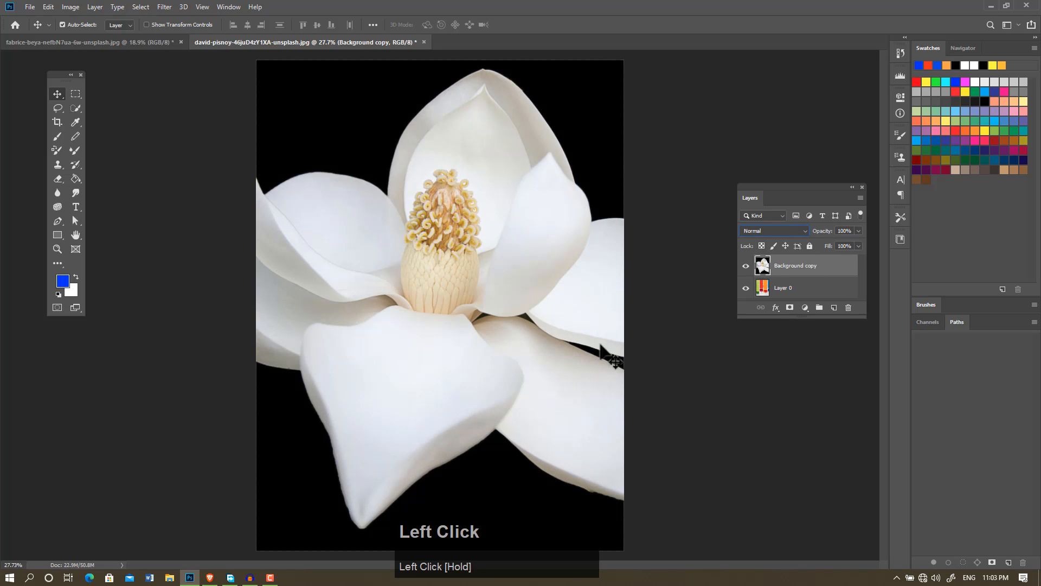
pyautogui.click(746, 266)
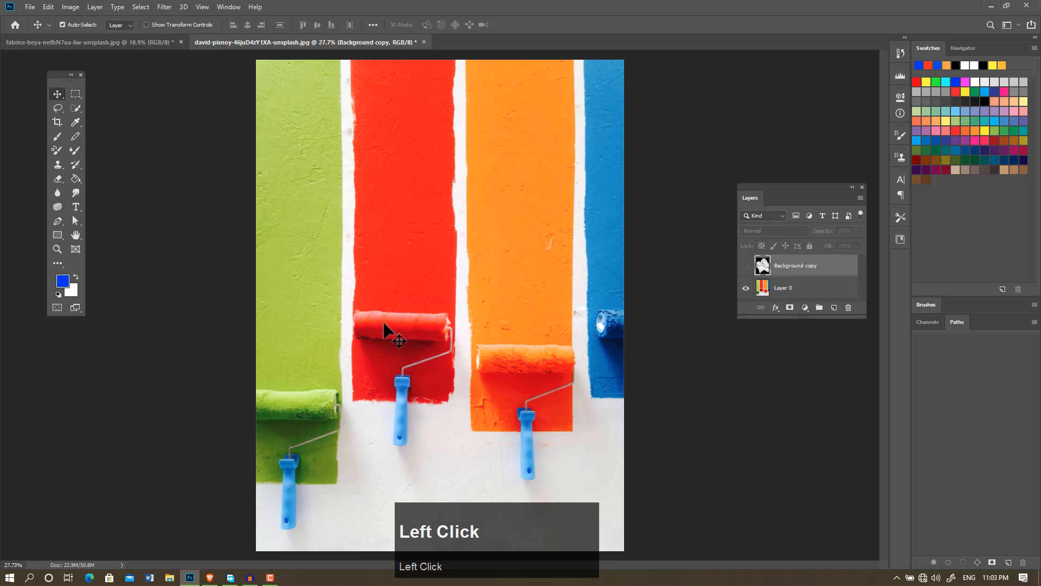
pyautogui.click(745, 266)
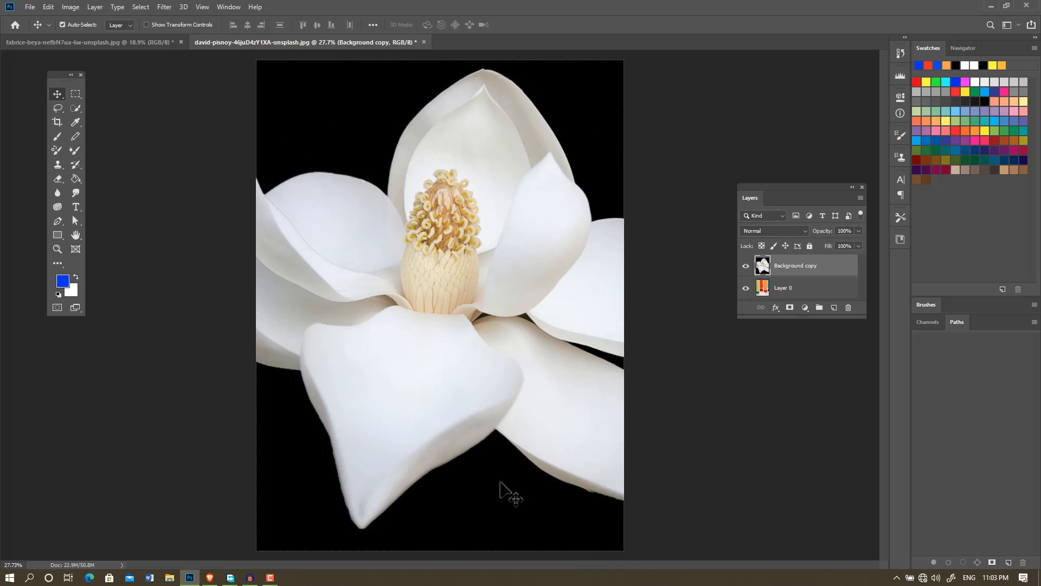
# Step: Apply the Darken blend mode to the Background copy layer, then switch it to Multiply for comparison
pyautogui.click(805, 230)
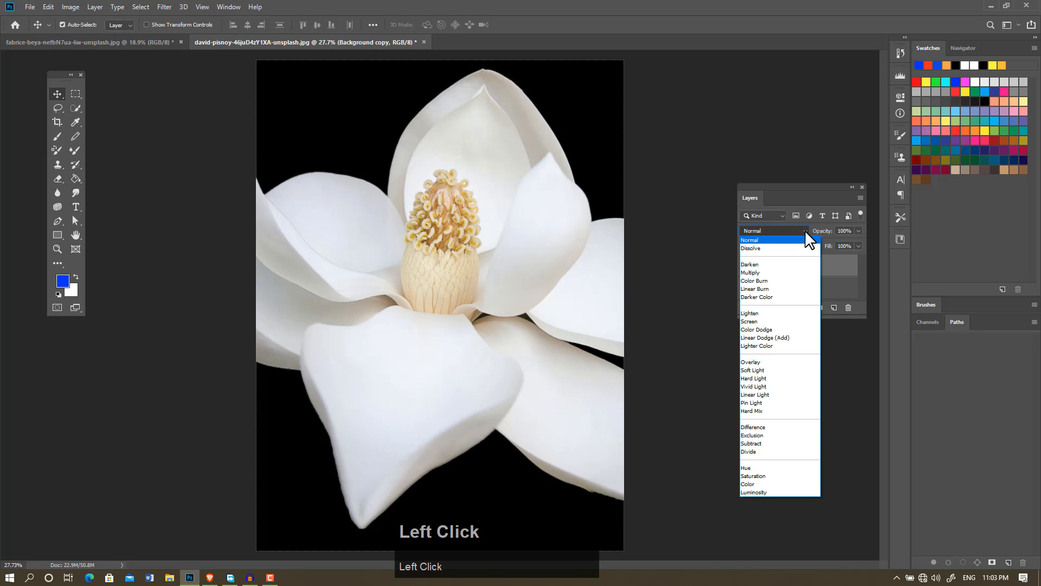
pyautogui.click(762, 265)
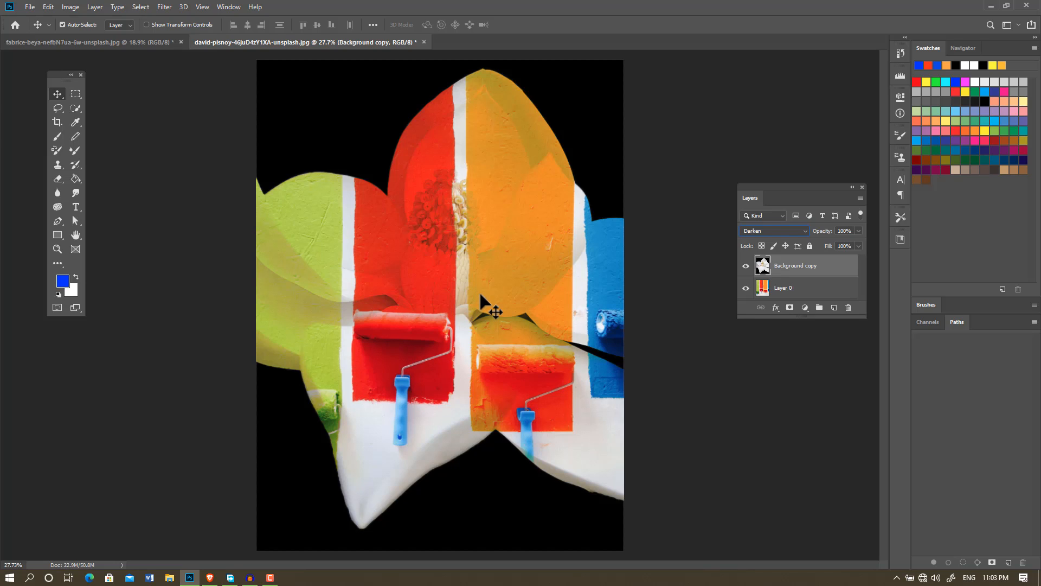
pyautogui.click(804, 231)
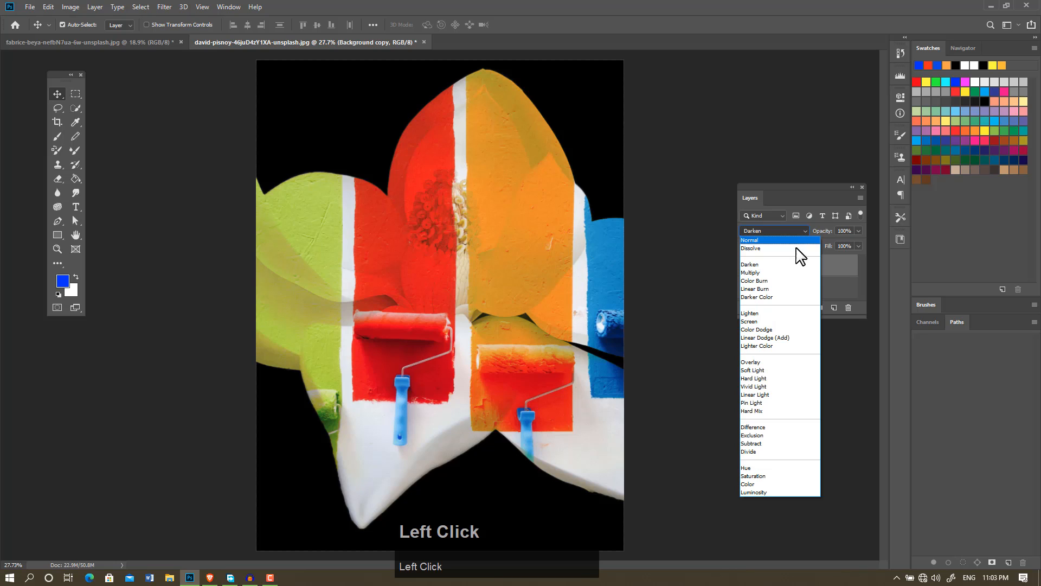
pyautogui.click(768, 273)
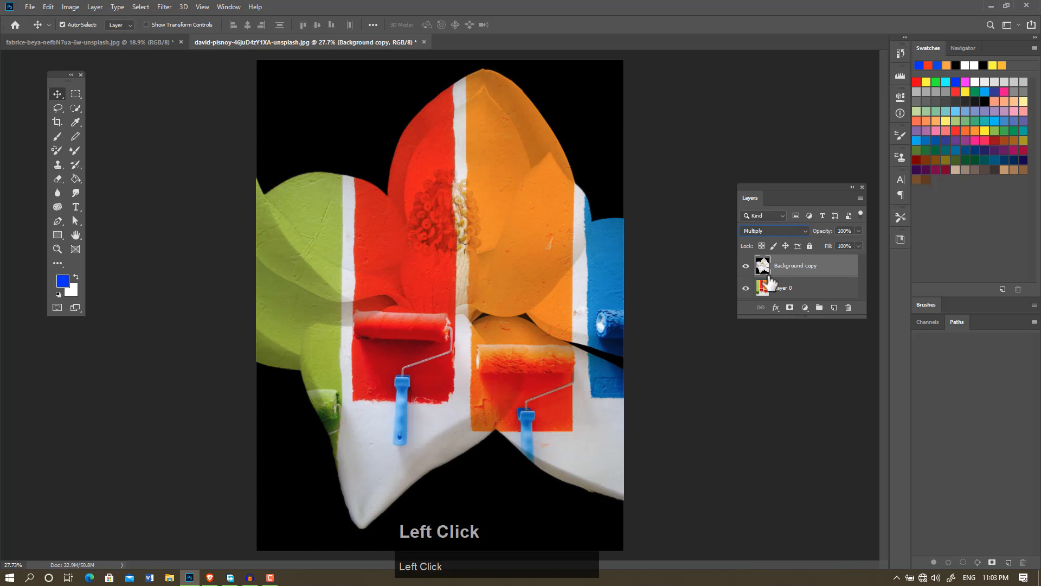
# Step: Set the Background copy layer to Darken, then cycle through Multiply, Color Burn and Linear Burn to Darker Color
pyautogui.click(796, 232)
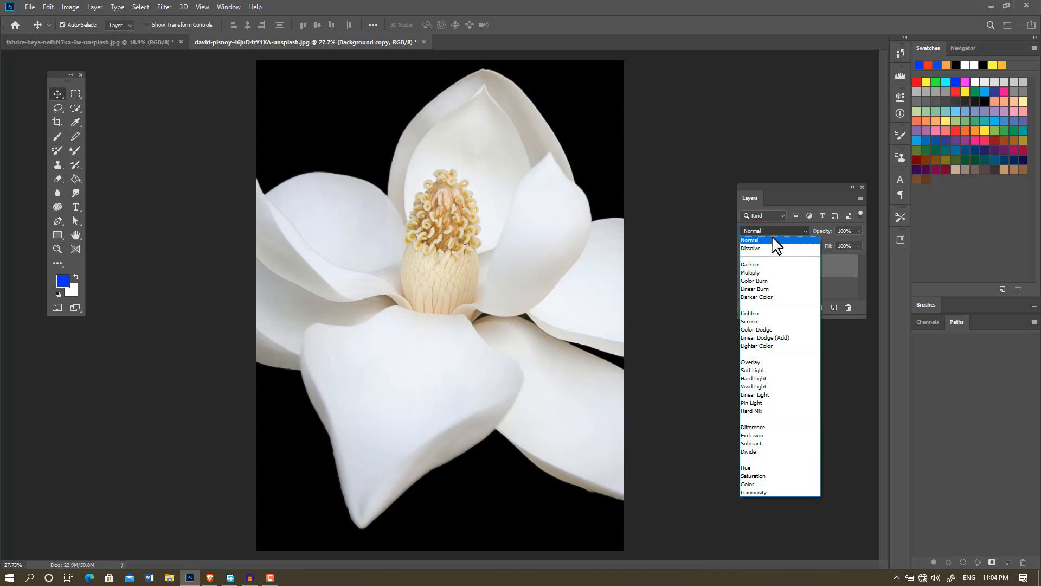
pyautogui.click(759, 265)
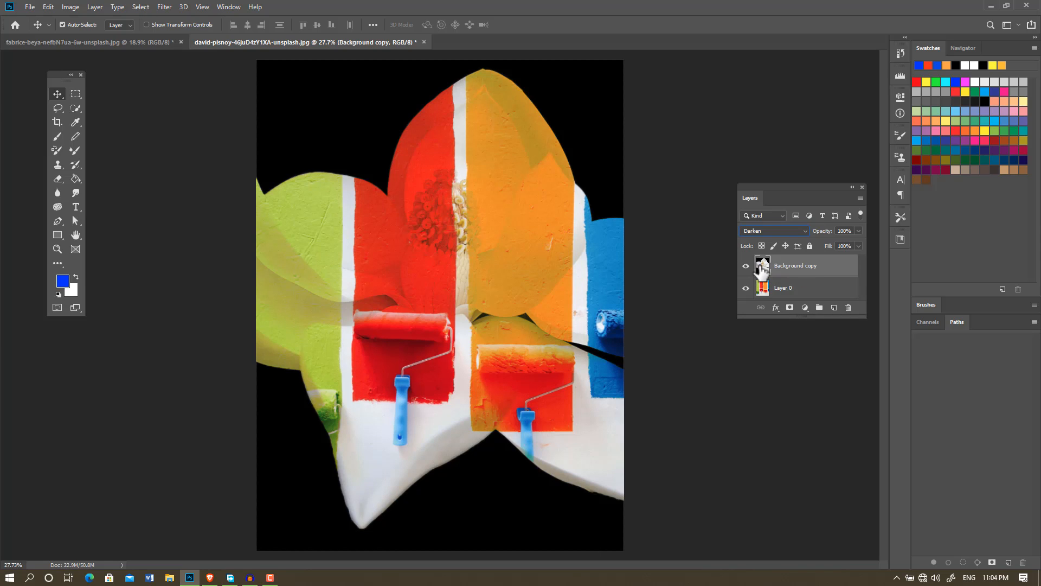
pyautogui.press('Down')
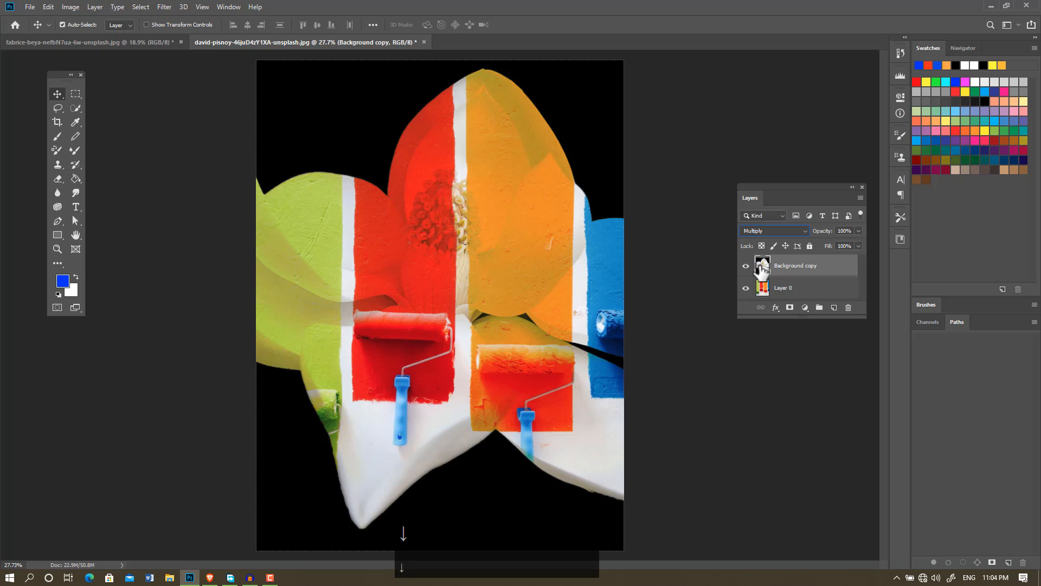
pyautogui.press('Down')
pyautogui.press('Down')
pyautogui.press('Down')
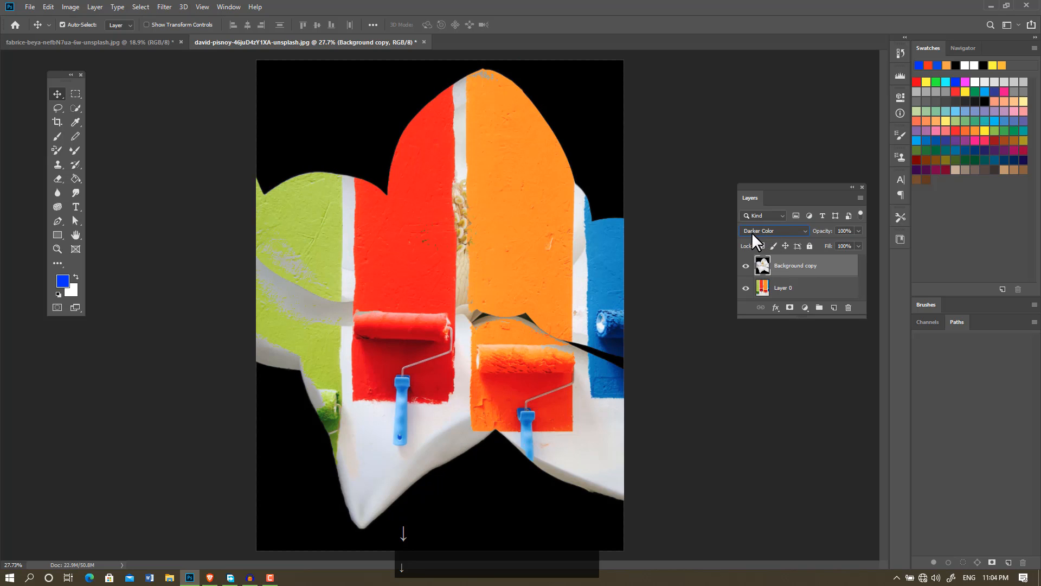
# Step: Cycle the Background copy layer's blend mode from Lighten through Screen, Lighter Color and the contrast modes up to Vivid Light
pyautogui.press('Down')
pyautogui.press('Down')
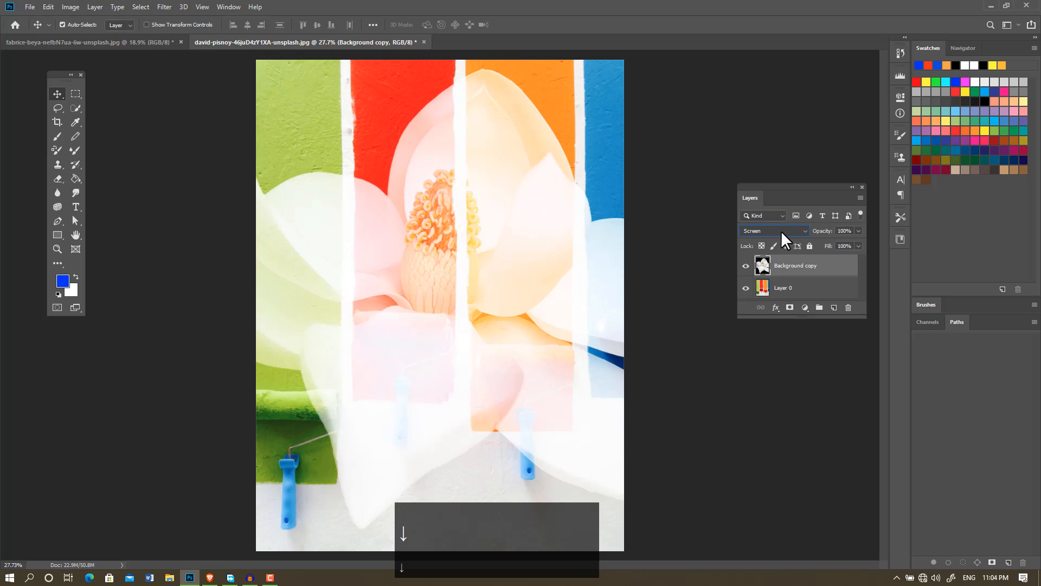
pyautogui.press('Down')
pyautogui.press('Down')
pyautogui.press('Down')
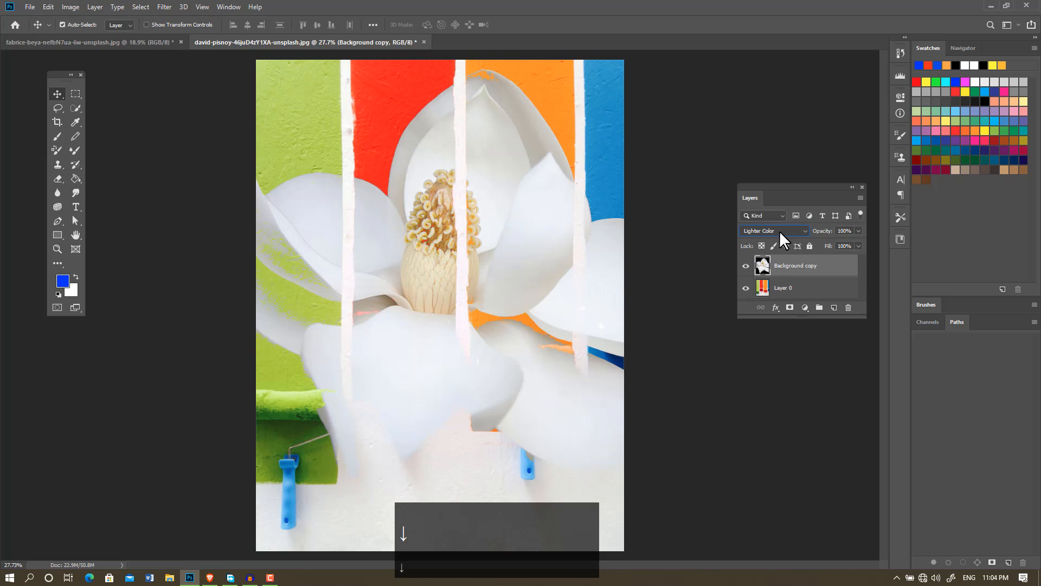
pyautogui.press('Down')
pyautogui.press('Down')
pyautogui.press('Down')
pyautogui.press('Down')
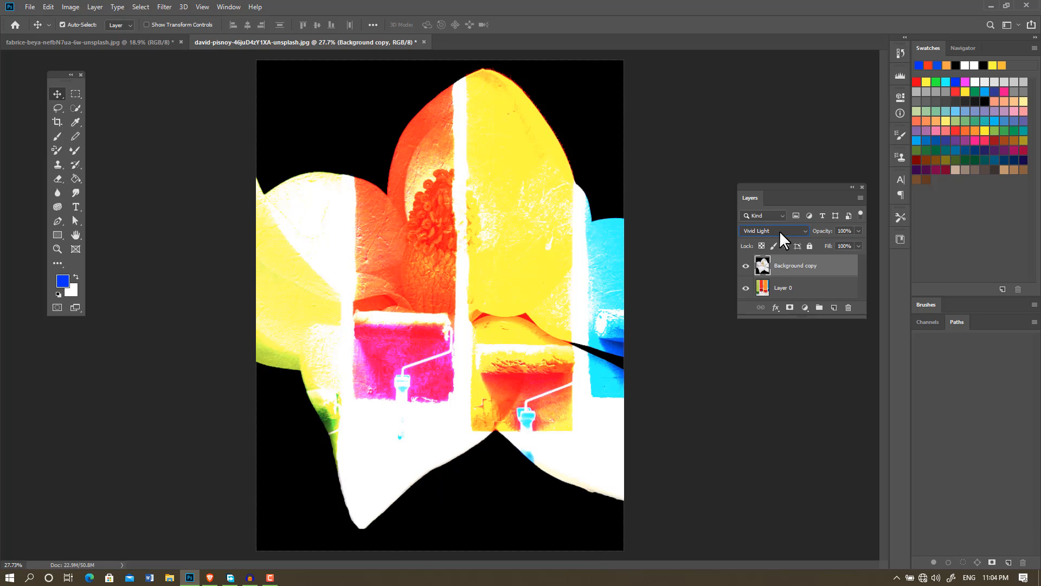
# Step: Set the Background copy layer's blend mode to Lighten
pyautogui.click(779, 230)
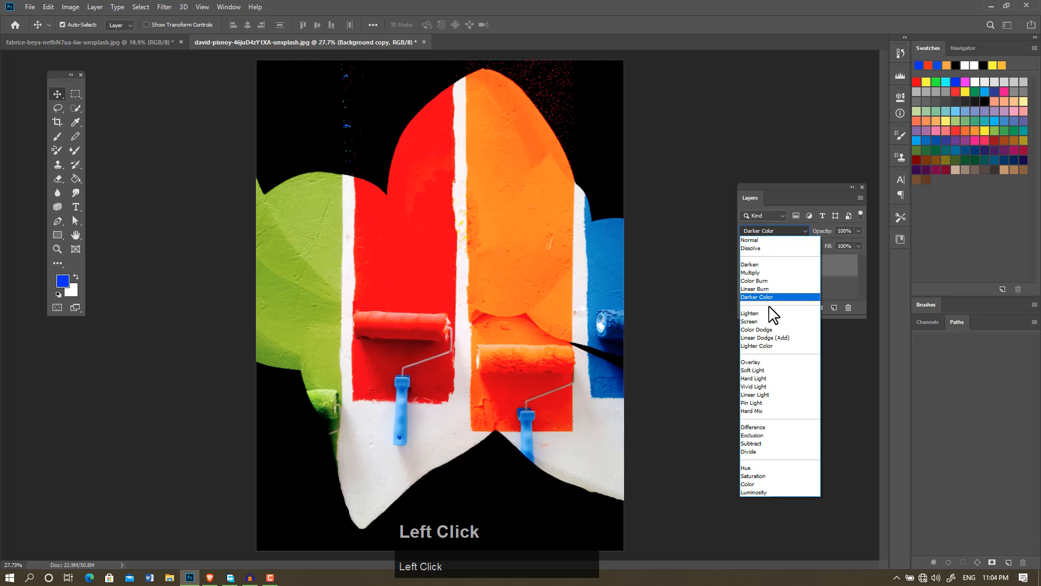
pyautogui.click(769, 314)
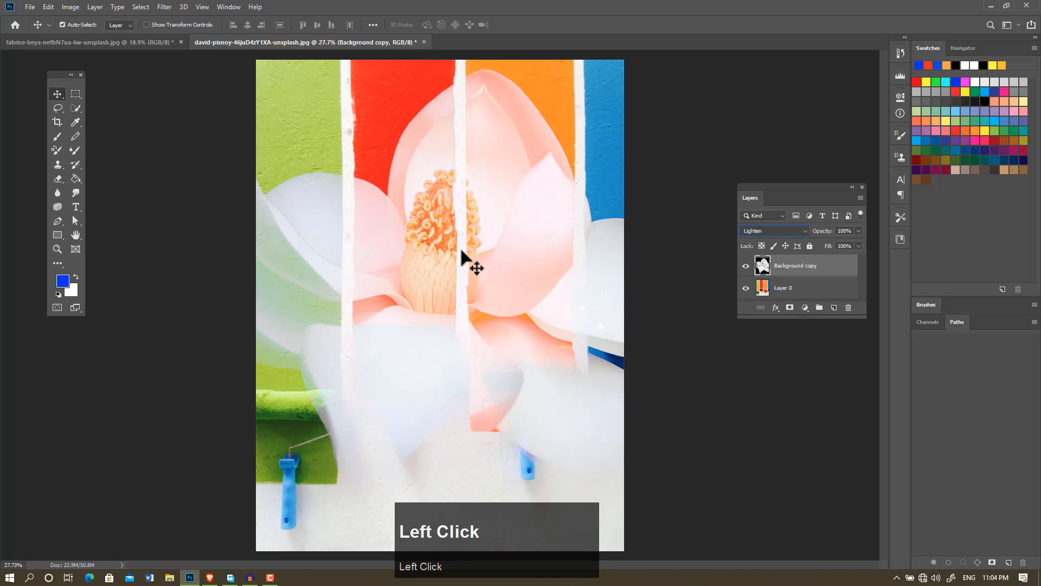
pyautogui.click(796, 231)
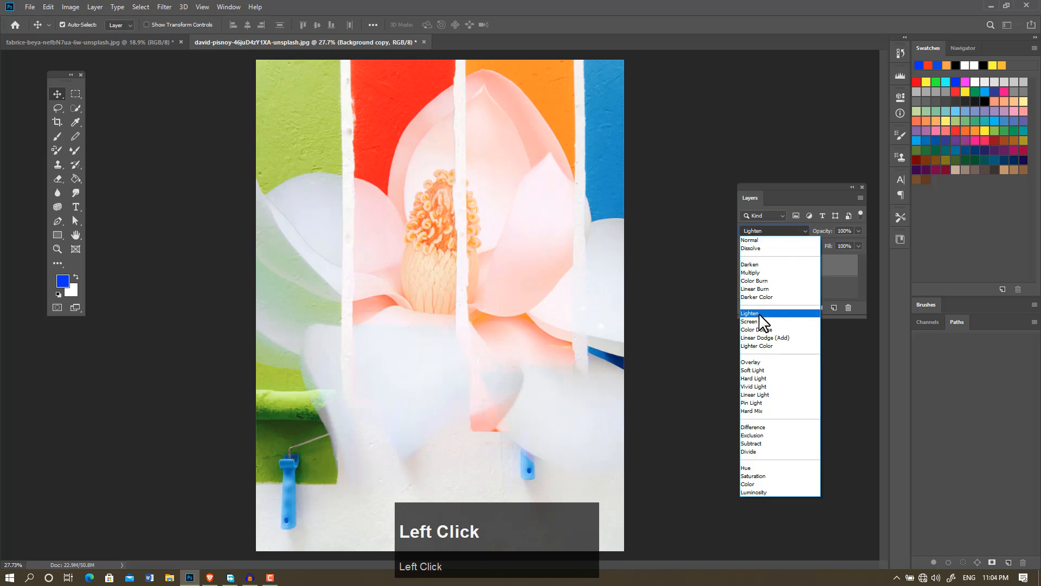
pyautogui.press('Up')
# Step: Switch to the roadside landscape document, select the moon layer, and briefly toggle the Background layer's visibility
pyautogui.click(154, 42)
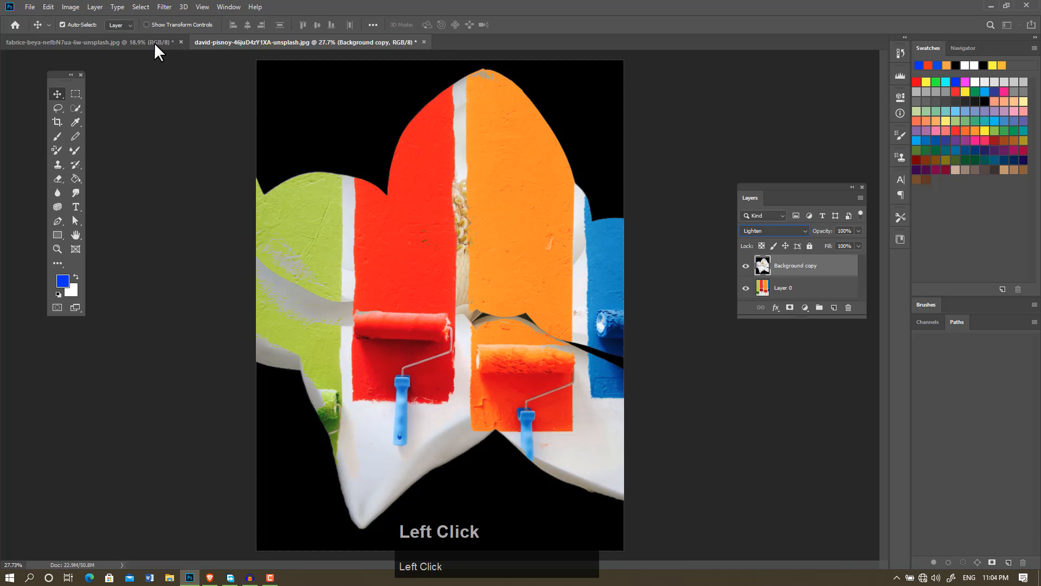
pyautogui.click(152, 42)
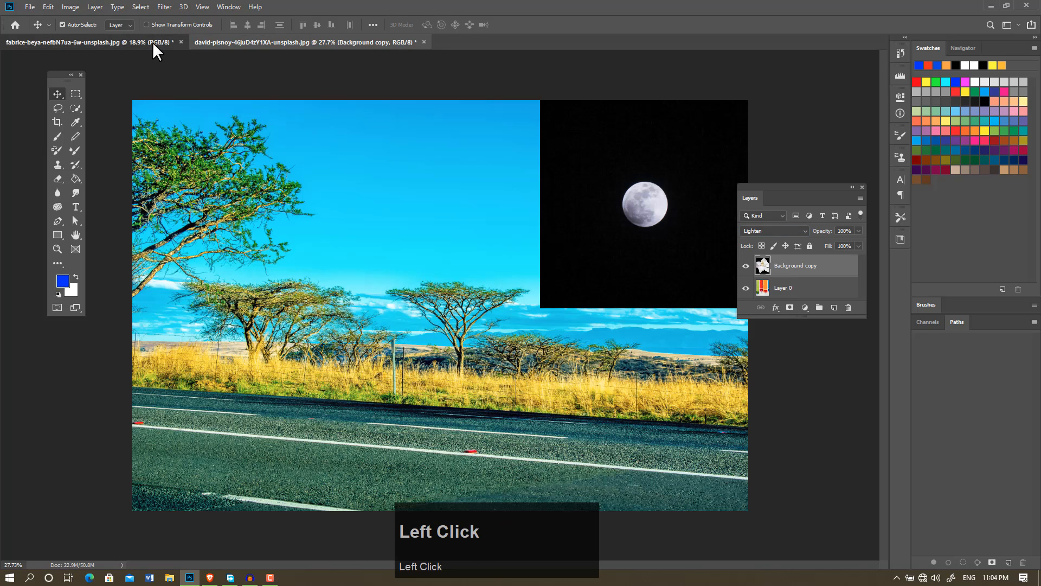
pyautogui.click(853, 187)
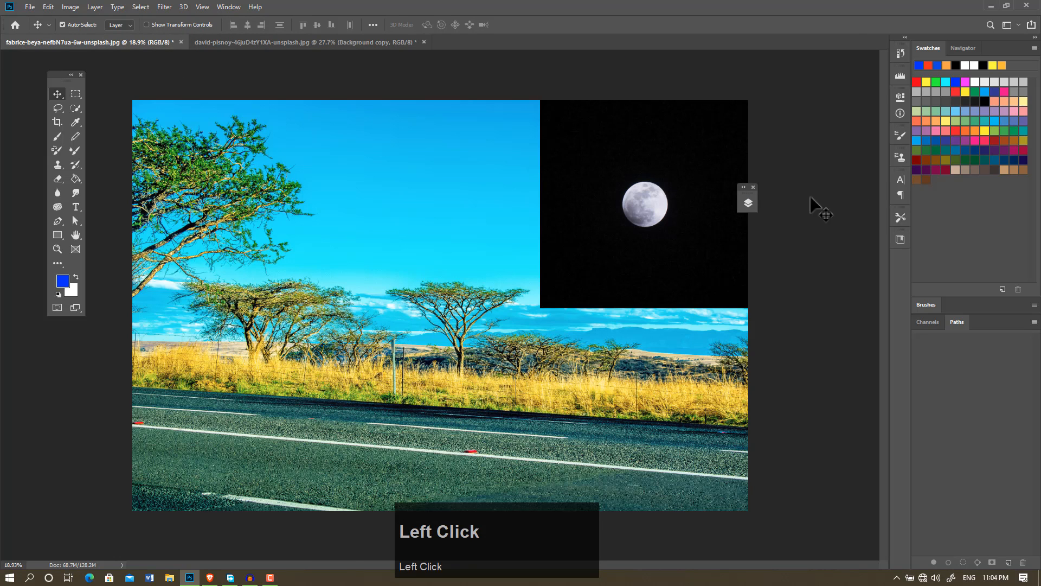
pyautogui.click(746, 199)
pyautogui.moveTo(783, 187); pyautogui.dragTo(776, 327)
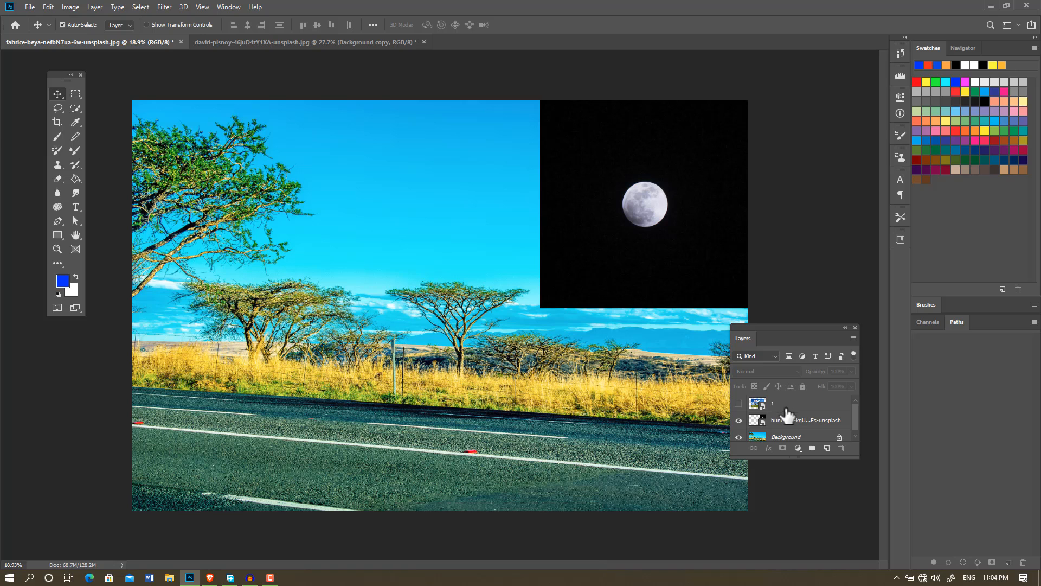
pyautogui.click(794, 424)
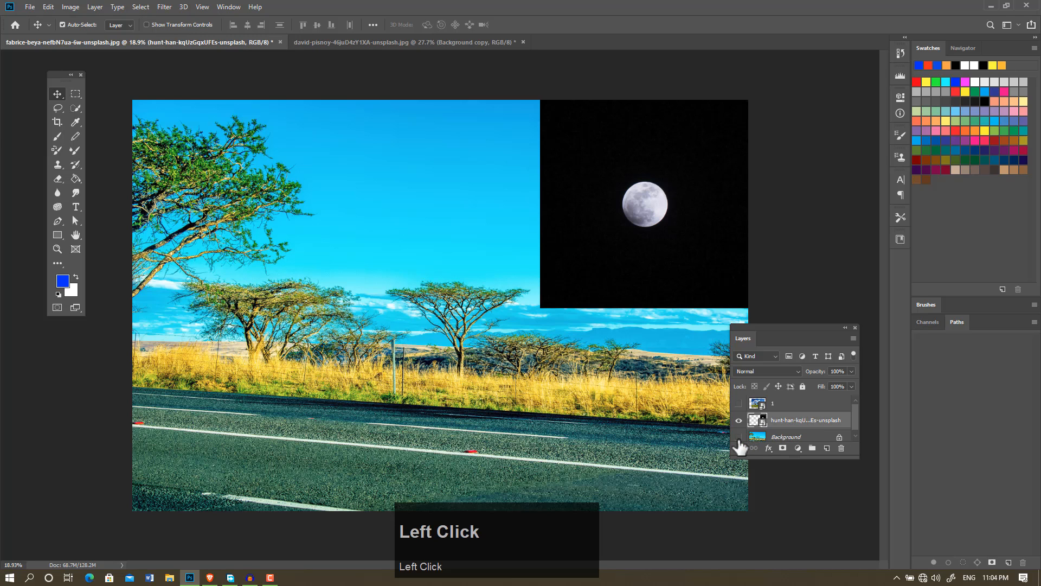
pyautogui.click(738, 437)
pyautogui.click(739, 437)
# Step: Compare briefly with the flower document, then set the moon layer's blend mode to Lighten in the landscape document
pyautogui.click(360, 43)
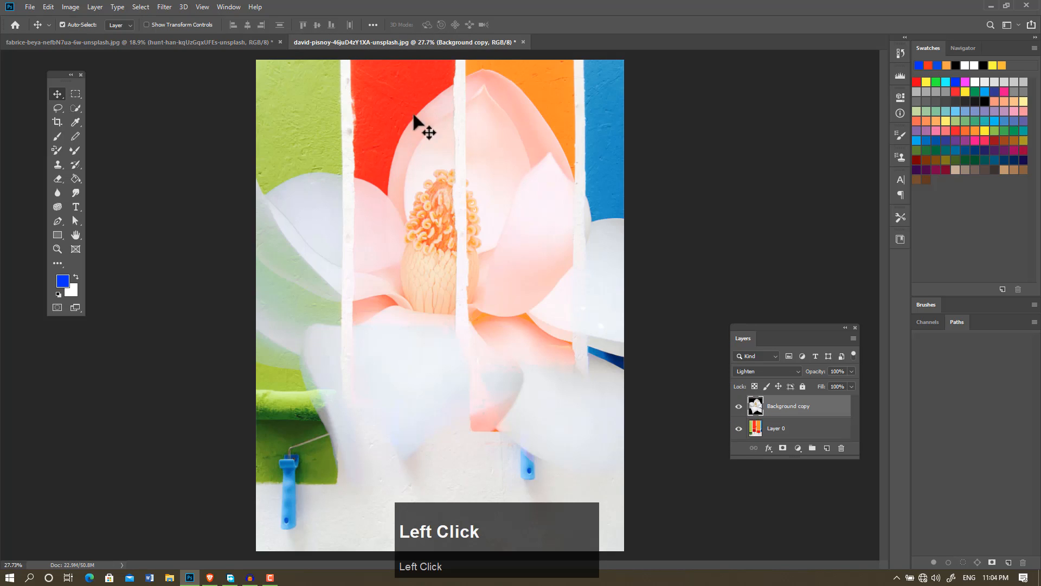
pyautogui.click(220, 42)
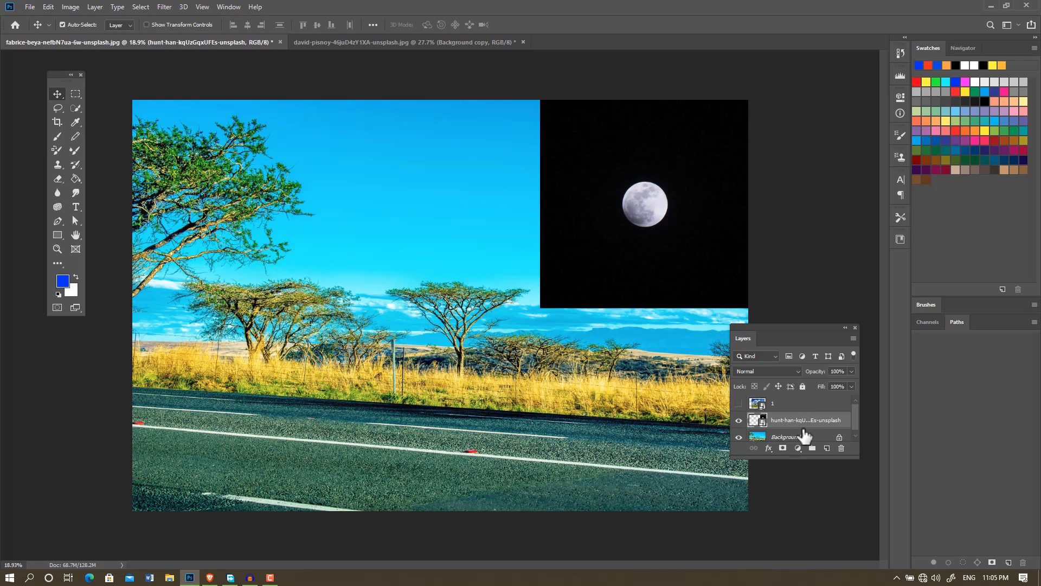
pyautogui.click(612, 179)
pyautogui.click(797, 373)
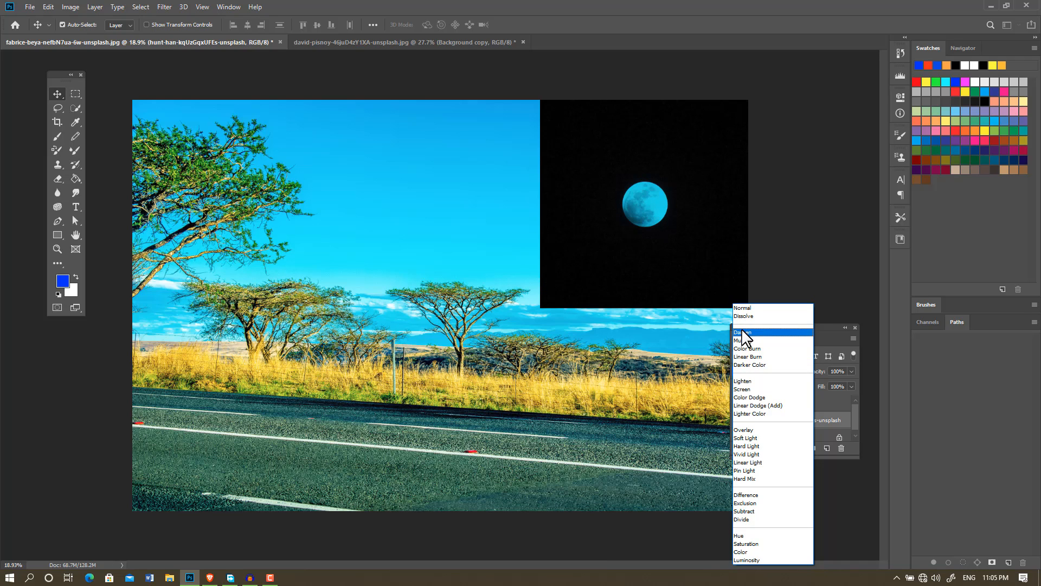
pyautogui.click(751, 381)
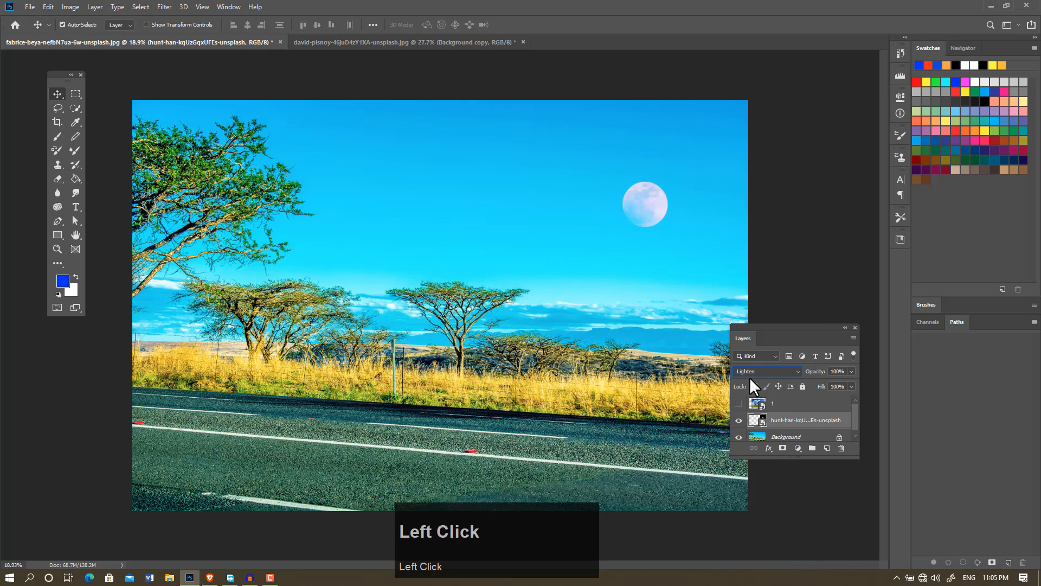
pyautogui.moveTo(795, 327); pyautogui.dragTo(830, 315)
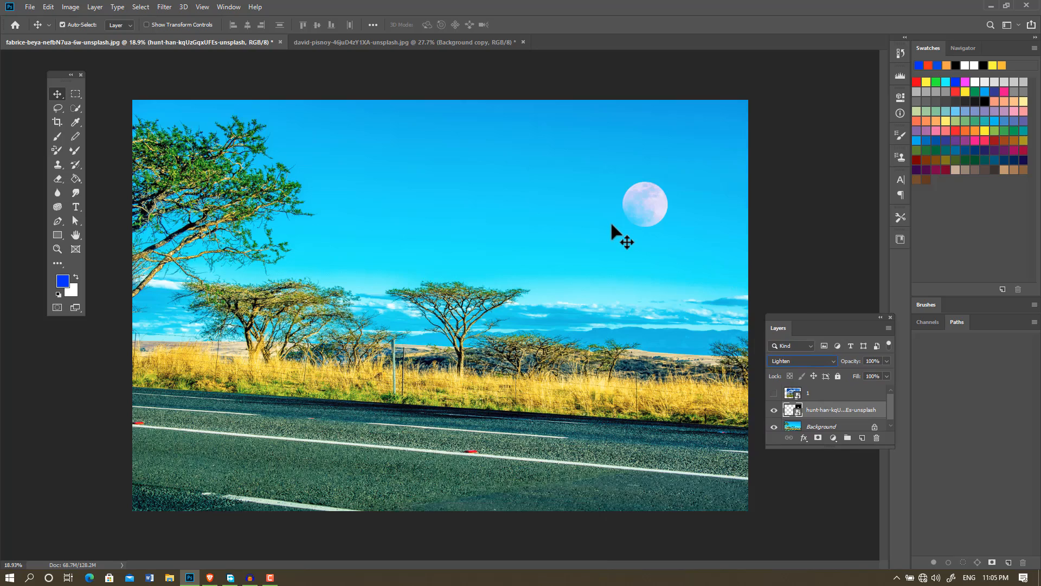
# Step: Inspect the blended moon up close and change its layer's blend mode to Screen
pyautogui.click(644, 202)
pyautogui.keyDown('alt'); pyautogui.scroll(6, 688, 179); pyautogui.keyUp('alt')
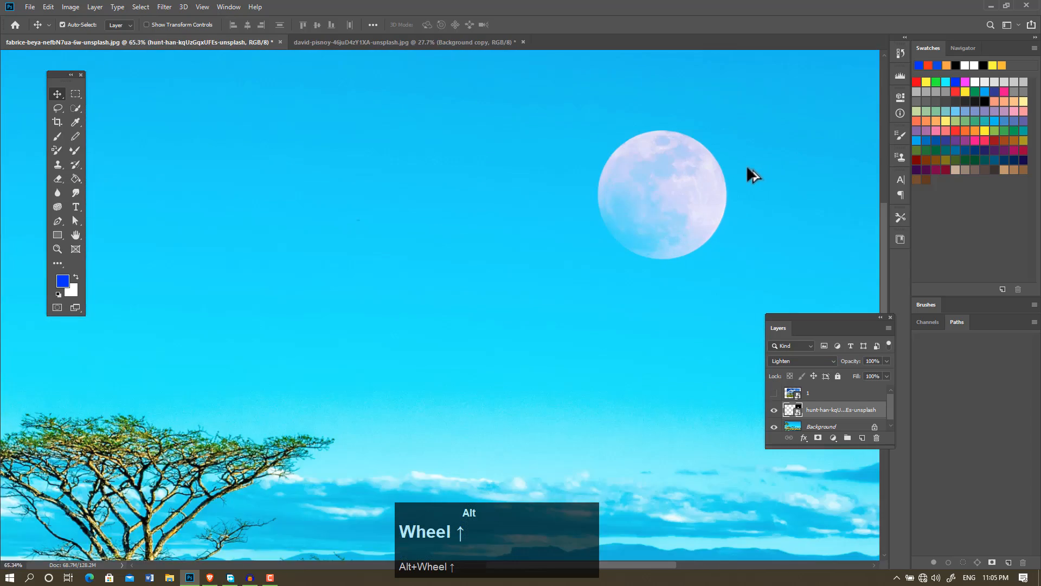
pyautogui.keyDown('alt'); pyautogui.scroll(3, 753, 174); pyautogui.keyUp('alt')
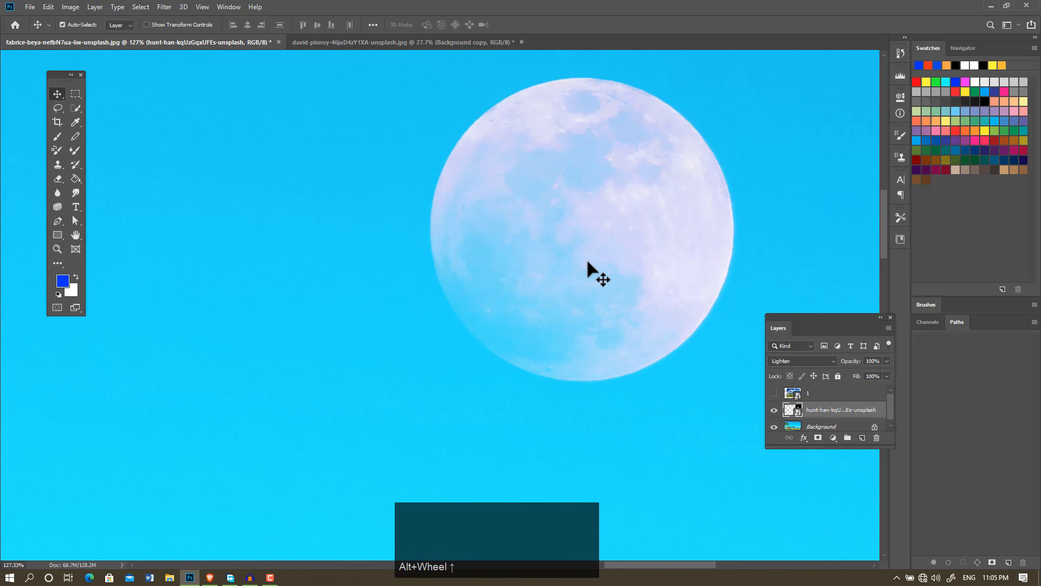
pyautogui.click(832, 365)
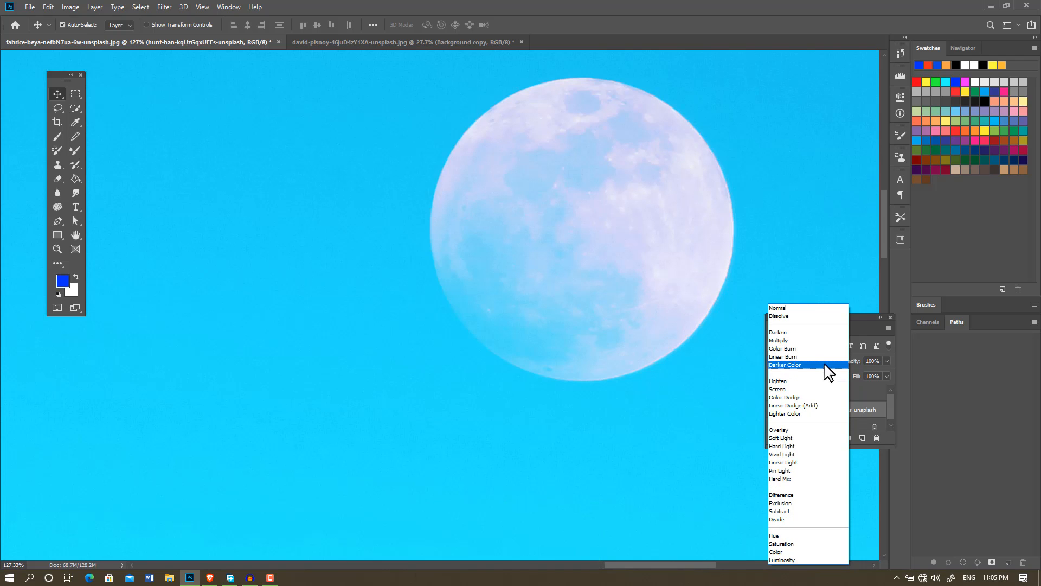
pyautogui.click(784, 391)
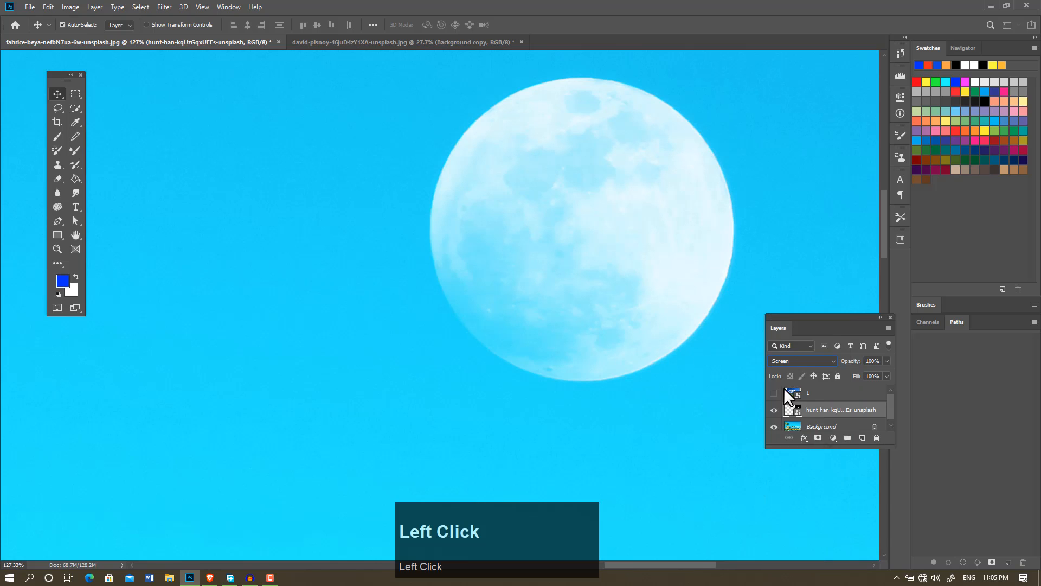
# Step: View the whole landscape again and preview other blend modes on the moon layer, keeping Screen
pyautogui.scroll(-1, 596, 238)
pyautogui.click(604, 238)
pyautogui.scroll(-2, 604, 238)
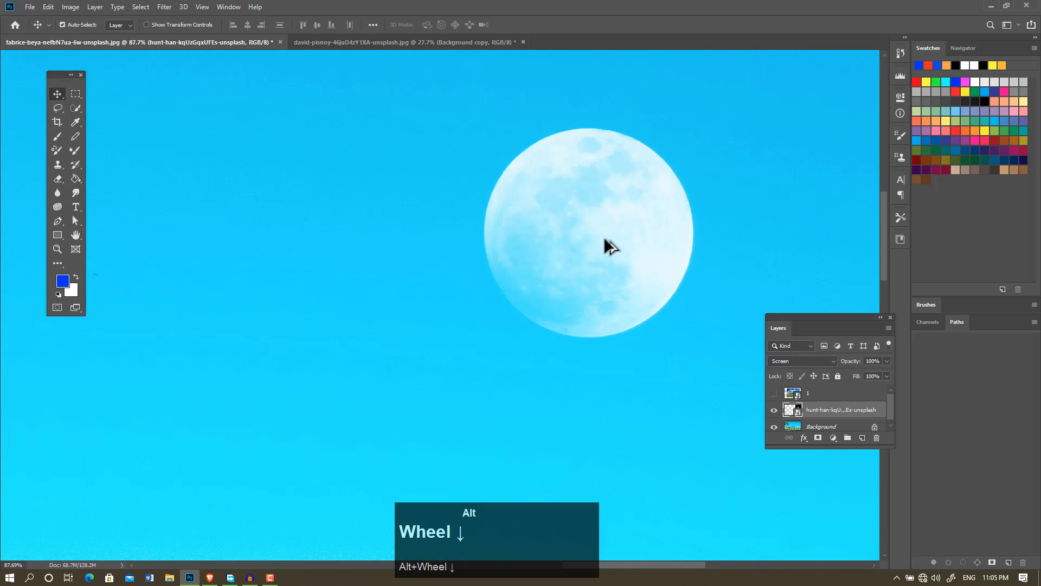
pyautogui.scroll(-6, 605, 239)
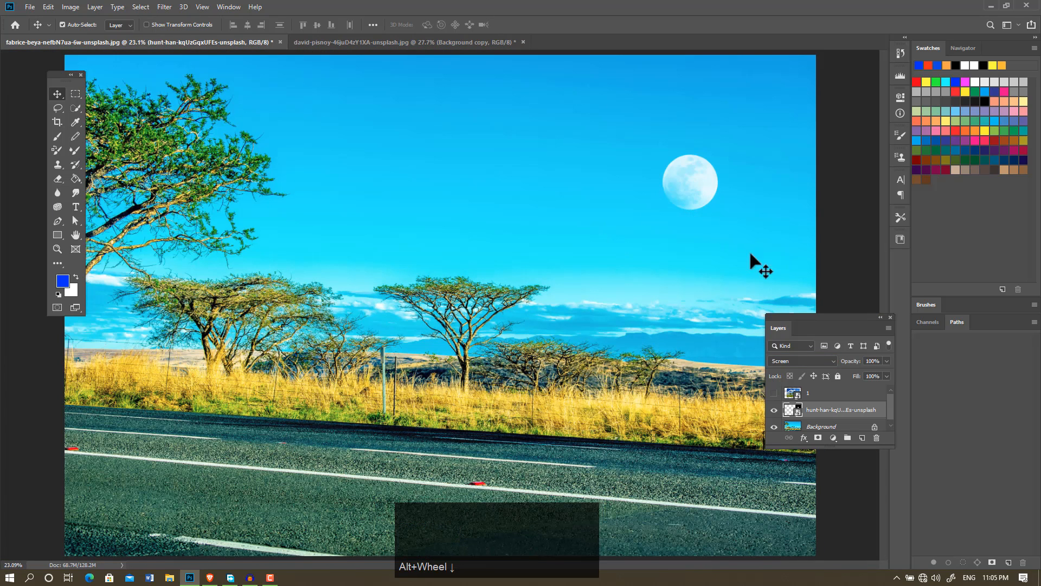
pyautogui.click(824, 360)
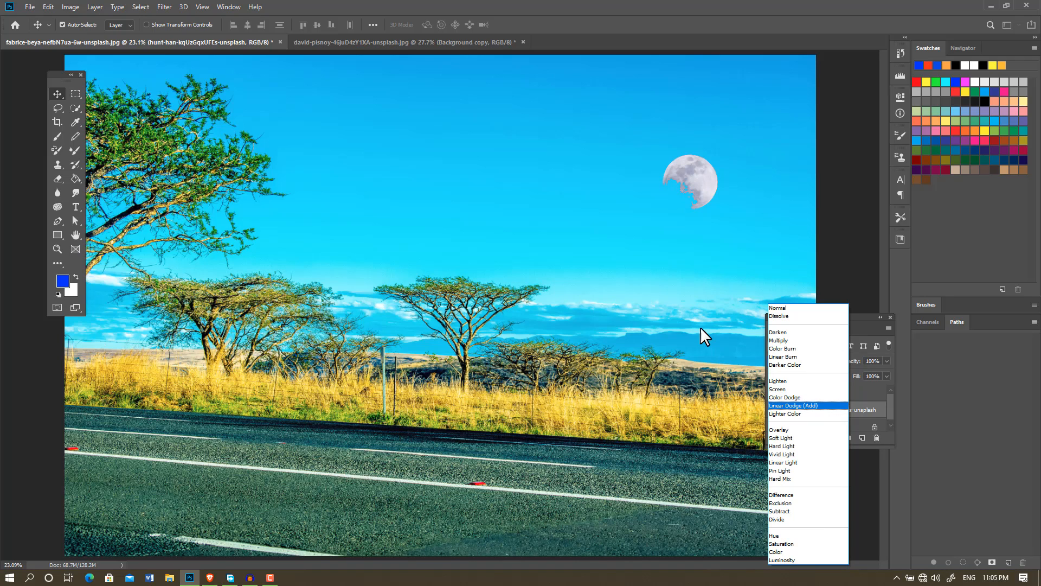
pyautogui.click(687, 291)
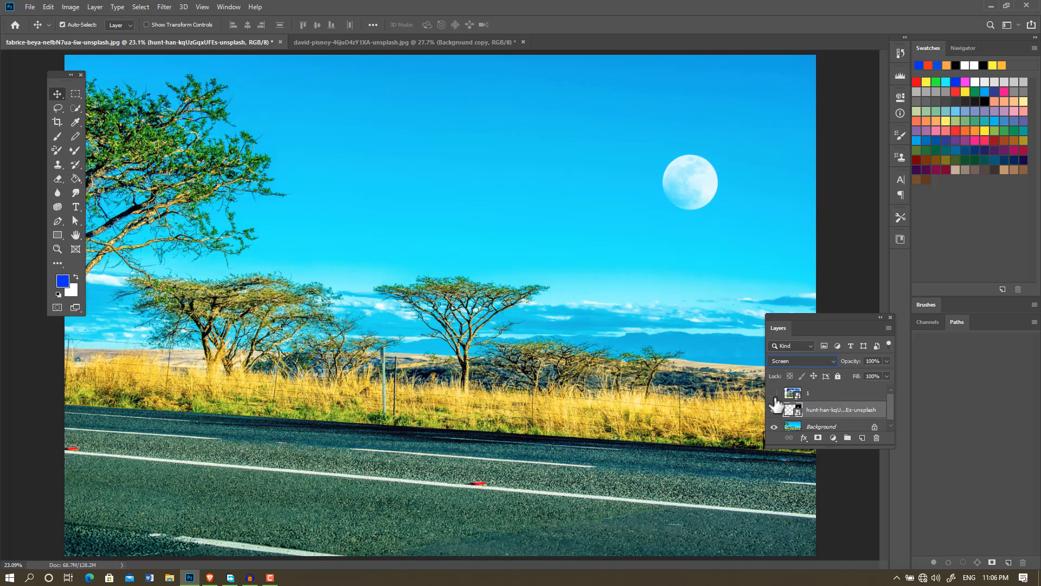
# Step: Show layer 1 with the cloudy sky, shift it slightly to the left, and preview blend modes on it while keeping Normal
pyautogui.click(775, 410)
pyautogui.click(775, 392)
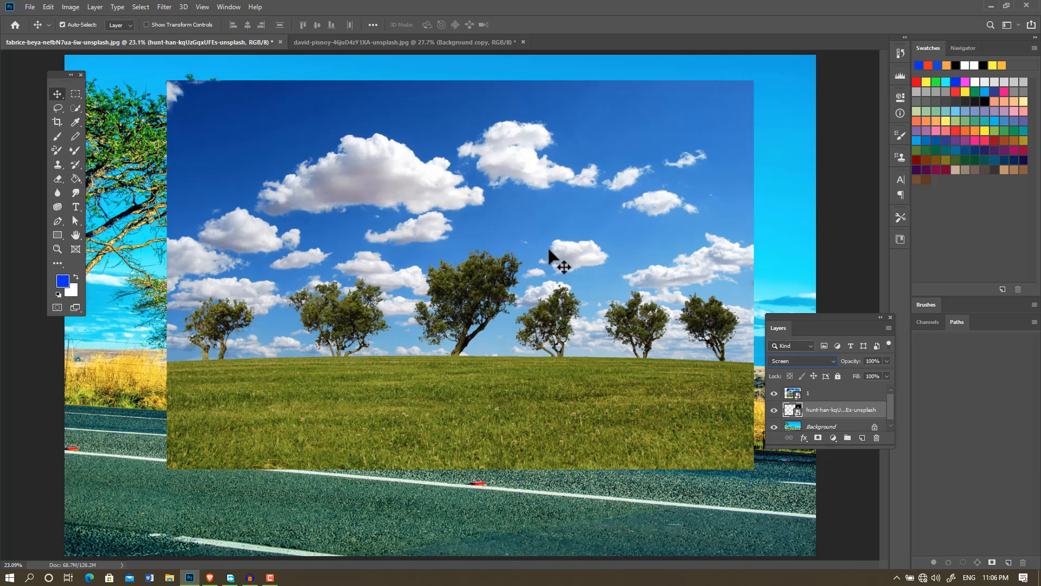
pyautogui.moveTo(551, 254); pyautogui.dragTo(522, 254)
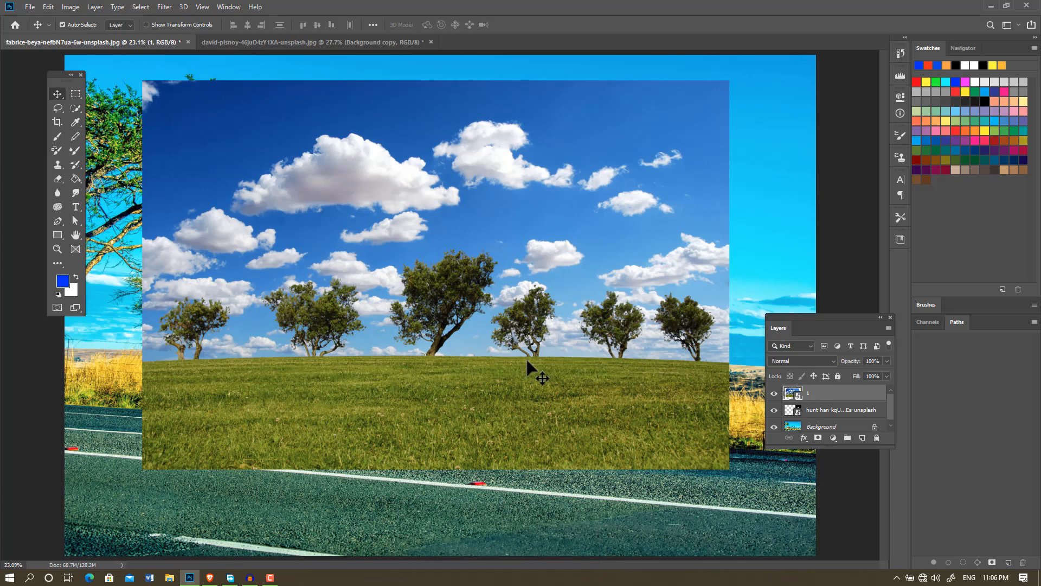
pyautogui.click(828, 362)
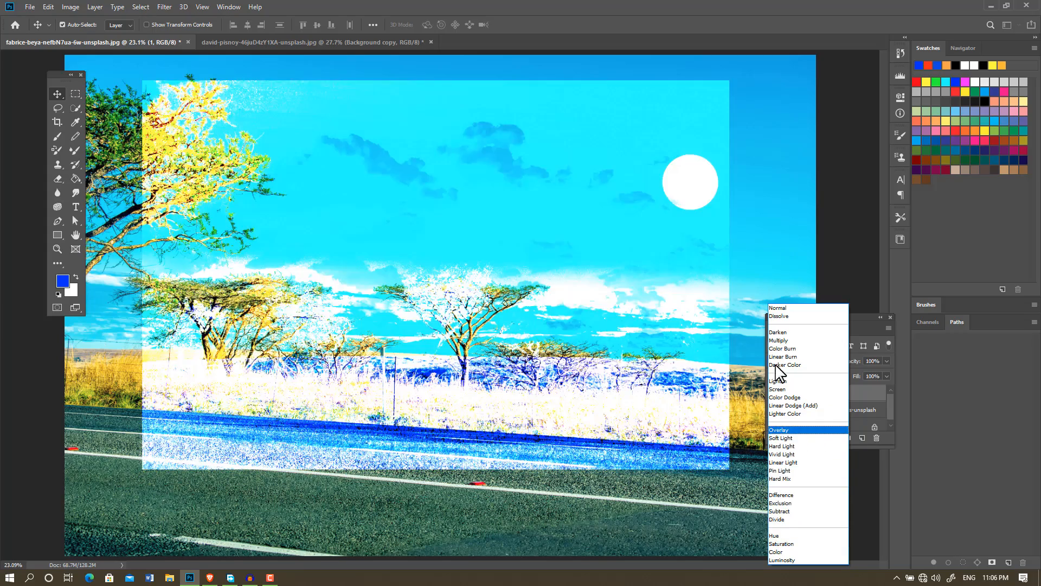
pyautogui.click(775, 280)
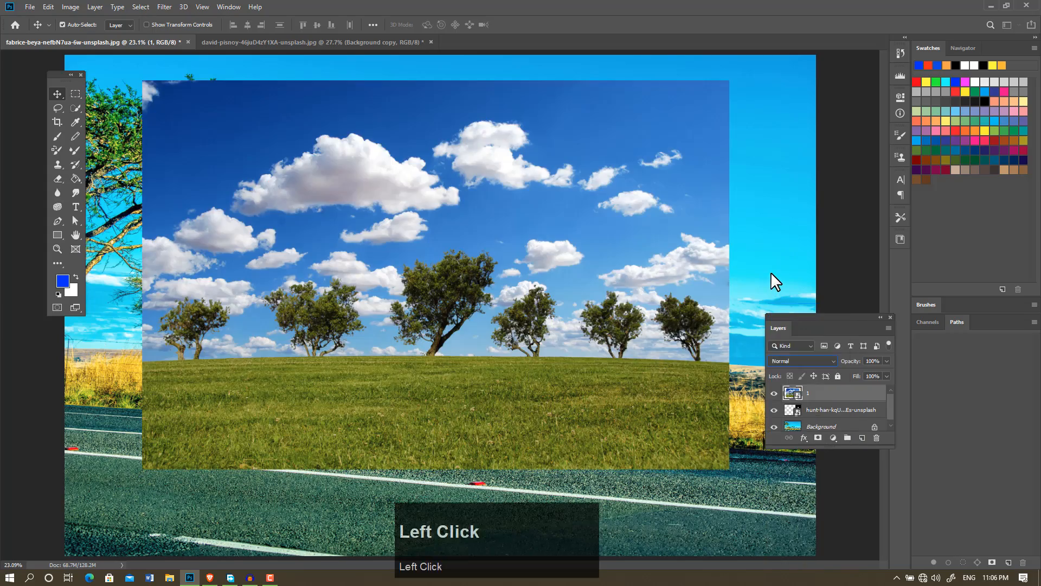
# Step: Hide layer 1 and reselect the moon layer
pyautogui.click(880, 318)
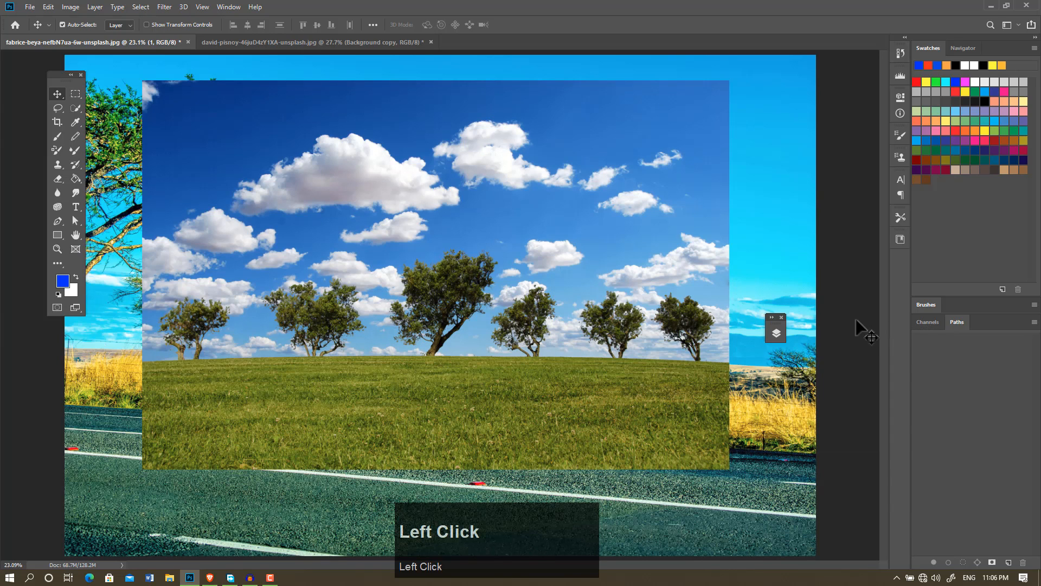
pyautogui.click(773, 321)
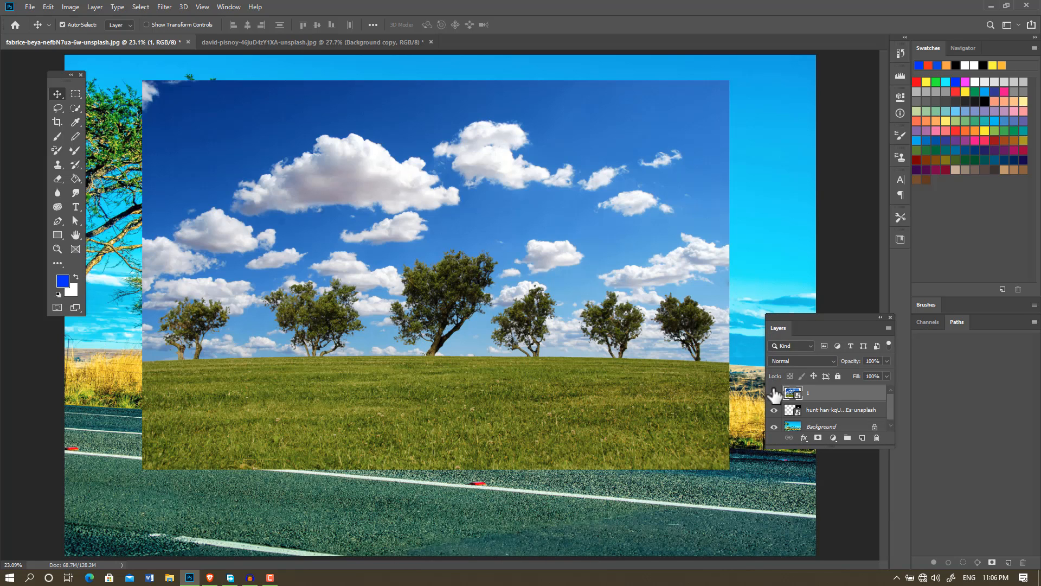
pyautogui.click(774, 393)
pyautogui.click(800, 413)
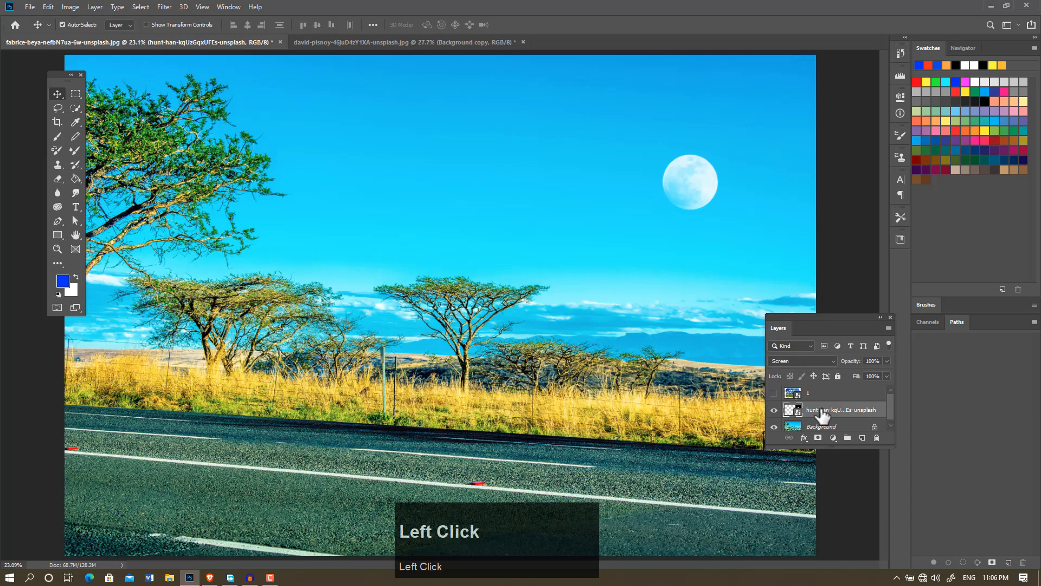
# Step: From New folder in File Explorer, open the black-and-white wolf image as a separate Photoshop document and unlock its background layer
pyautogui.click(172, 578)
pyautogui.click(175, 576)
pyautogui.click(688, 351)
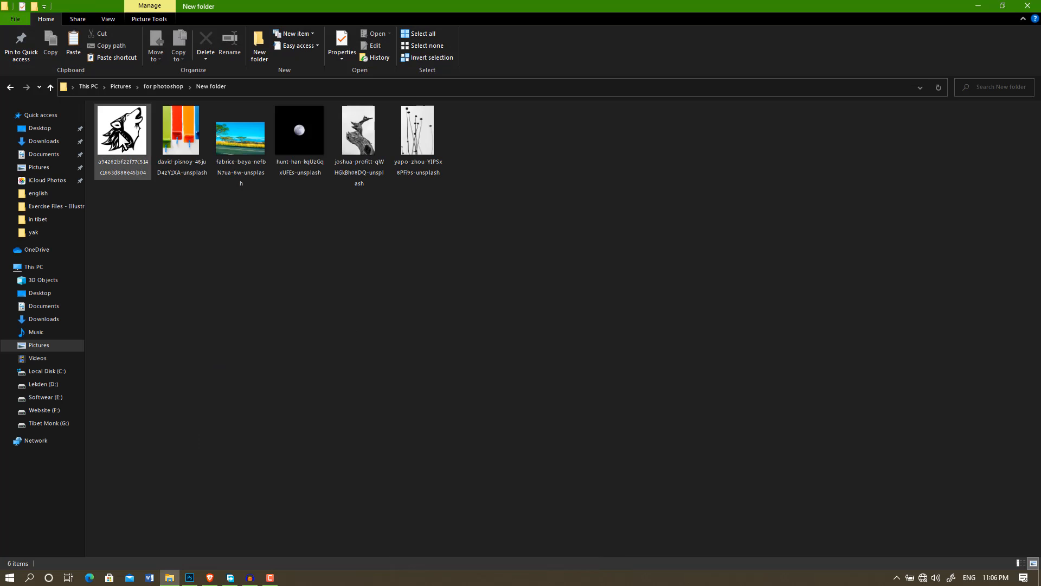
pyautogui.moveTo(125, 146); pyautogui.dragTo(559, 41)
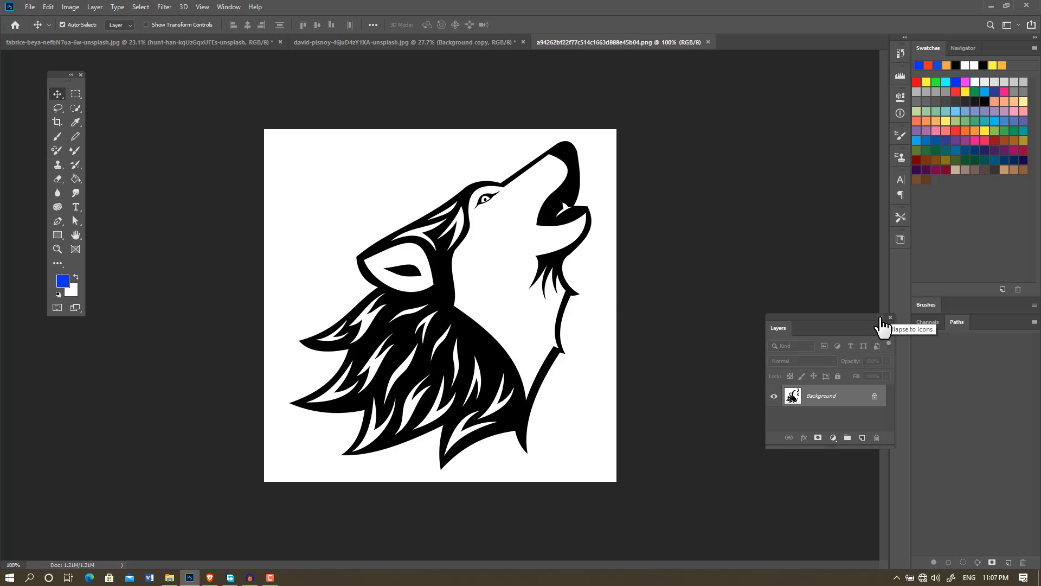
pyautogui.click(875, 396)
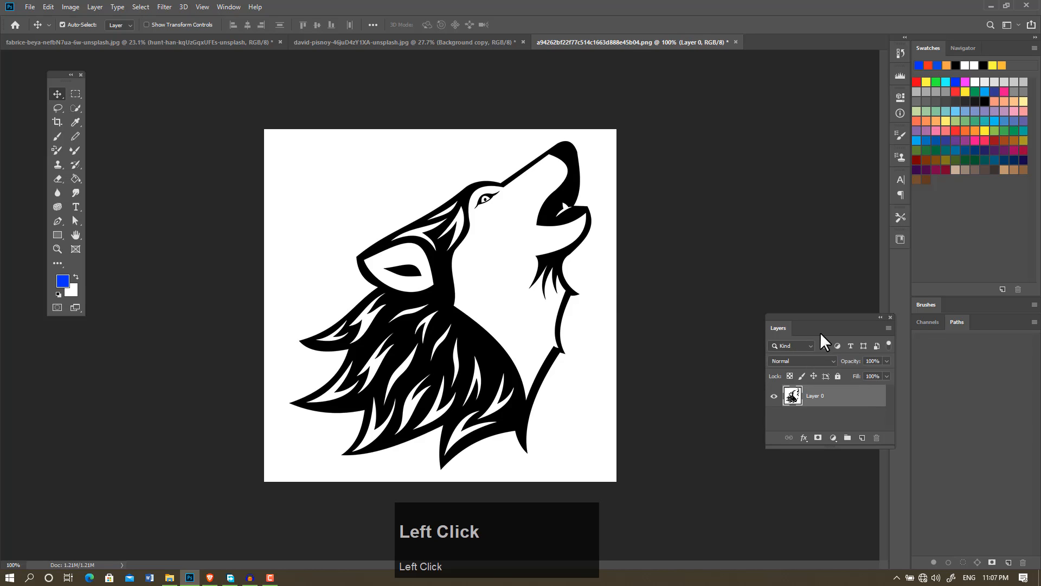
pyautogui.click(881, 318)
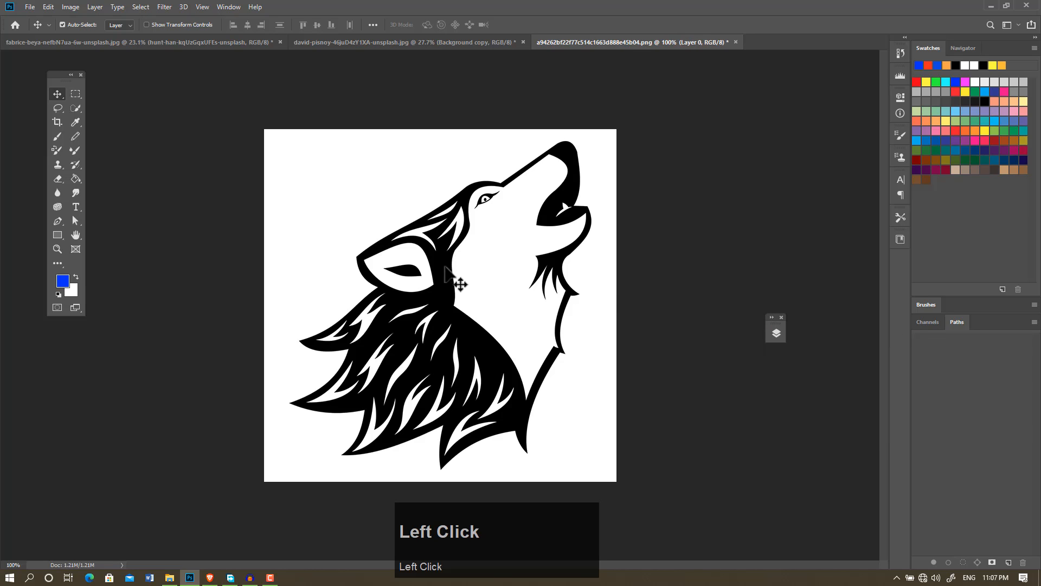
# Step: Copy the wolf artwork into the roadside landscape document, enlarge it to about 309%, and place it in the sky beside the moon
pyautogui.moveTo(421, 244)
pyautogui.mouseDown()
pyautogui.moveTo(204, 50)
pyautogui.moveTo(395, 196)
pyautogui.moveTo(422, 241)
pyautogui.mouseUp()
pyautogui.hotkey('ctrl', 't')
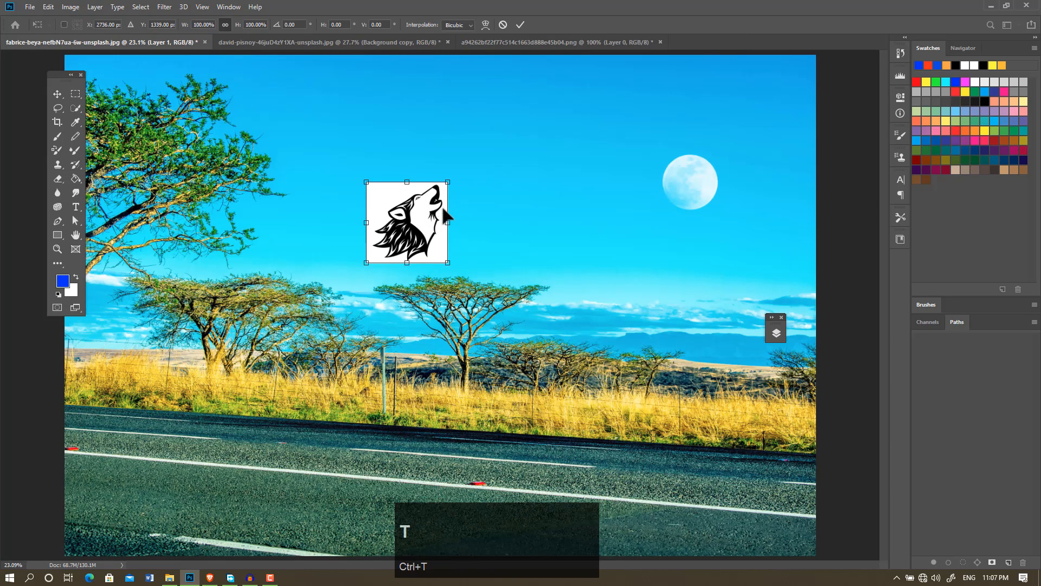
pyautogui.moveTo(448, 182); pyautogui.dragTo(545, 85)
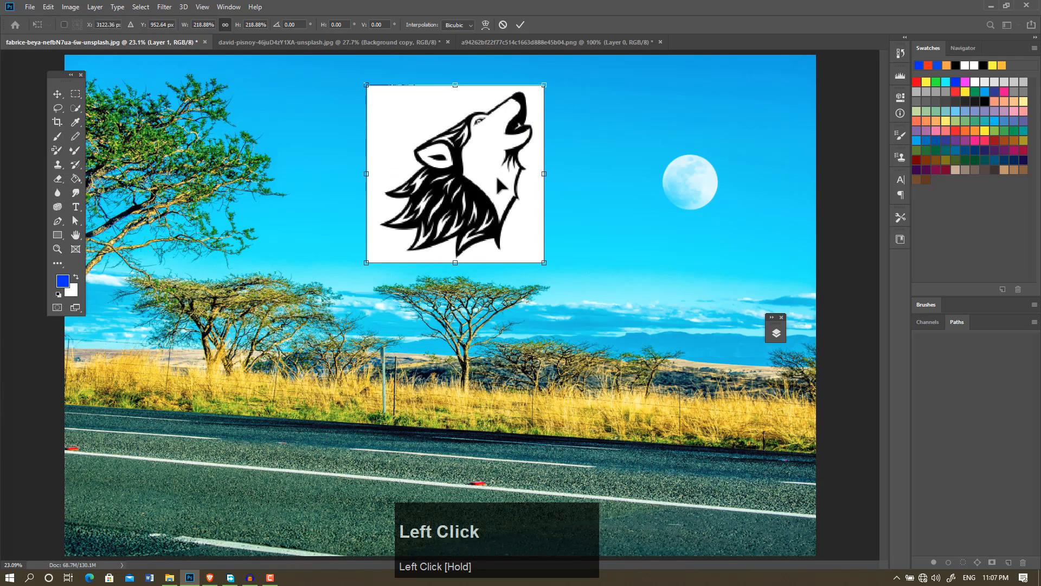
pyautogui.moveTo(498, 181); pyautogui.dragTo(603, 140)
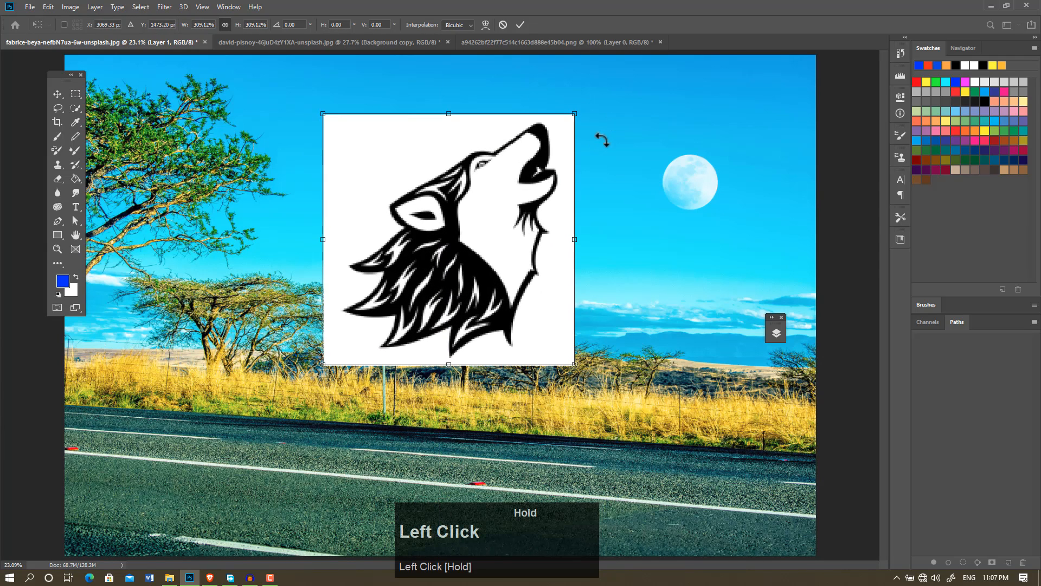
pyautogui.click(520, 25)
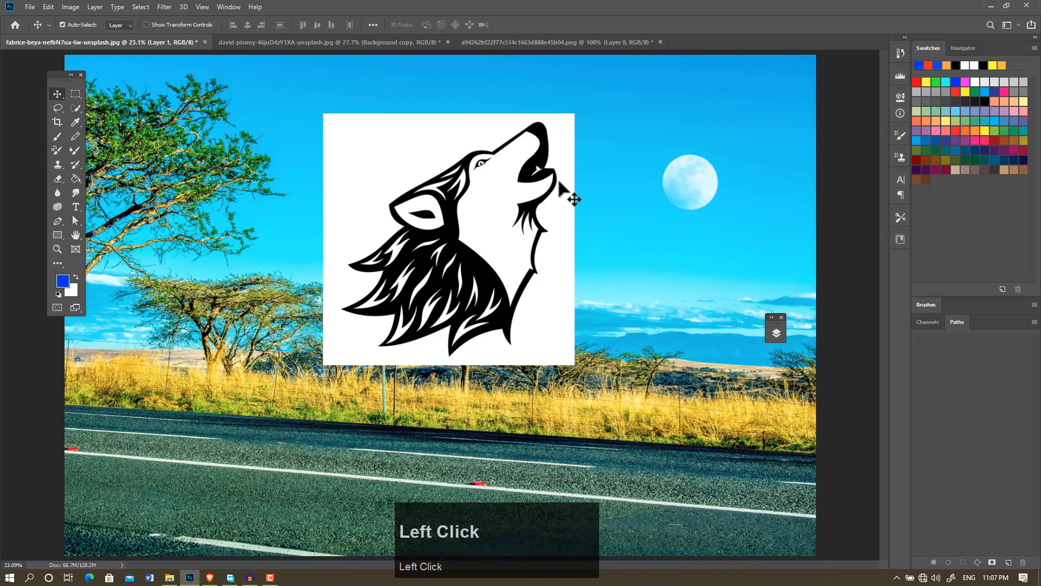
# Step: Toggle the wolf layer's visibility and preview Darken, Lighten and other blend modes on it, keeping Normal
pyautogui.click(776, 333)
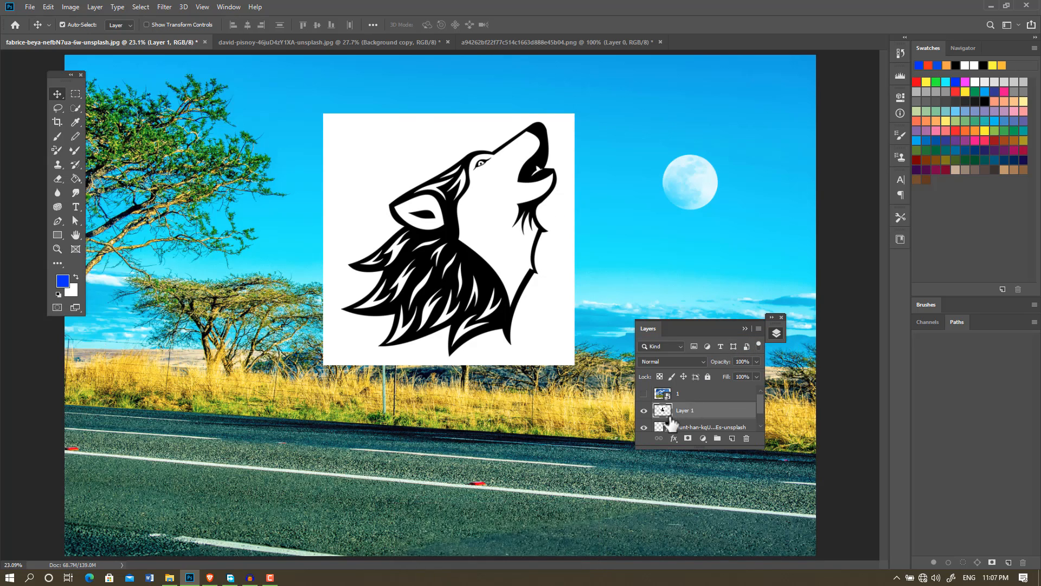
pyautogui.click(645, 410)
pyautogui.click(644, 411)
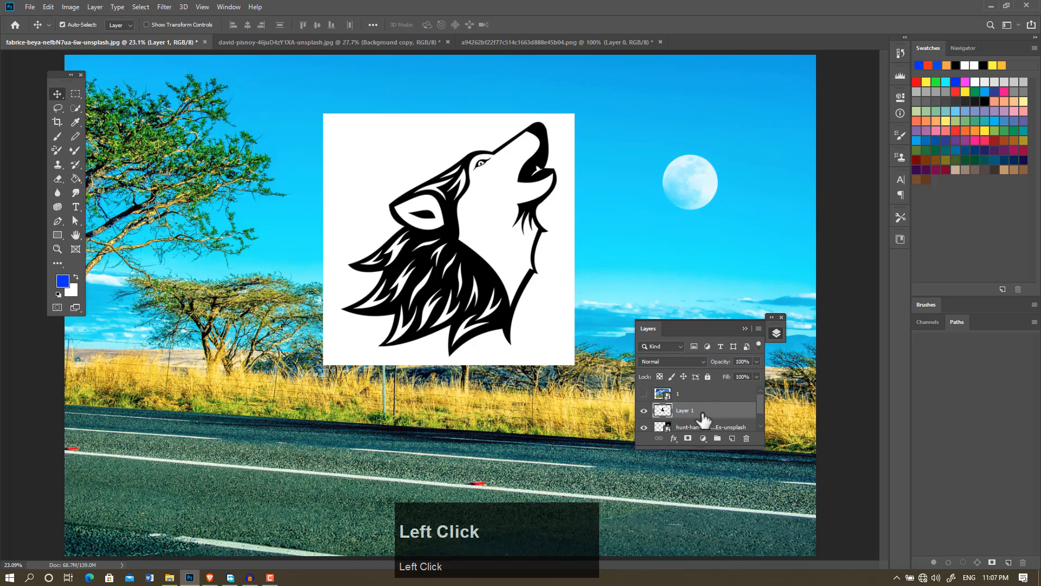
pyautogui.click(702, 361)
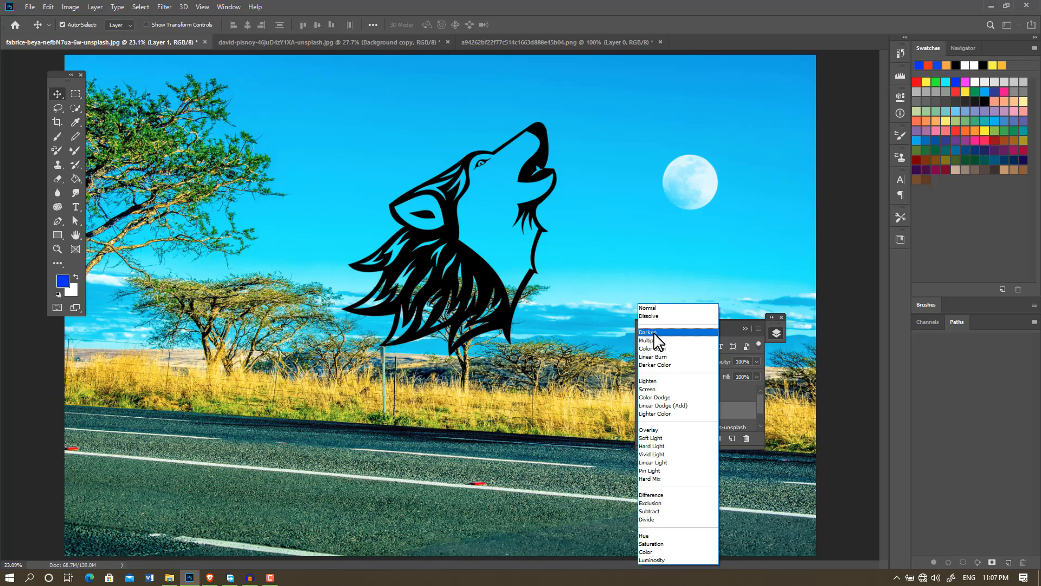
pyautogui.click(717, 262)
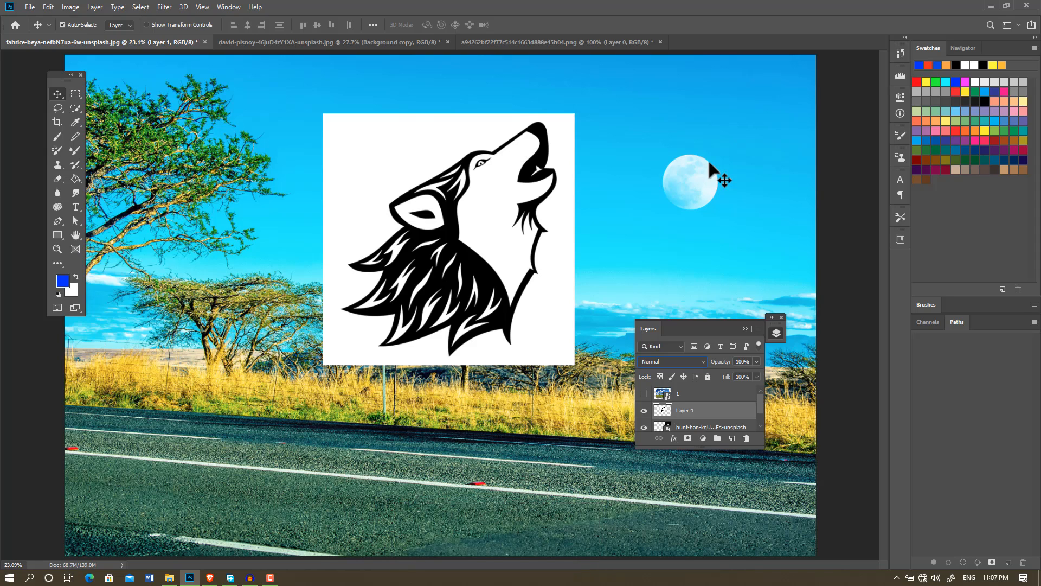
pyautogui.click(701, 364)
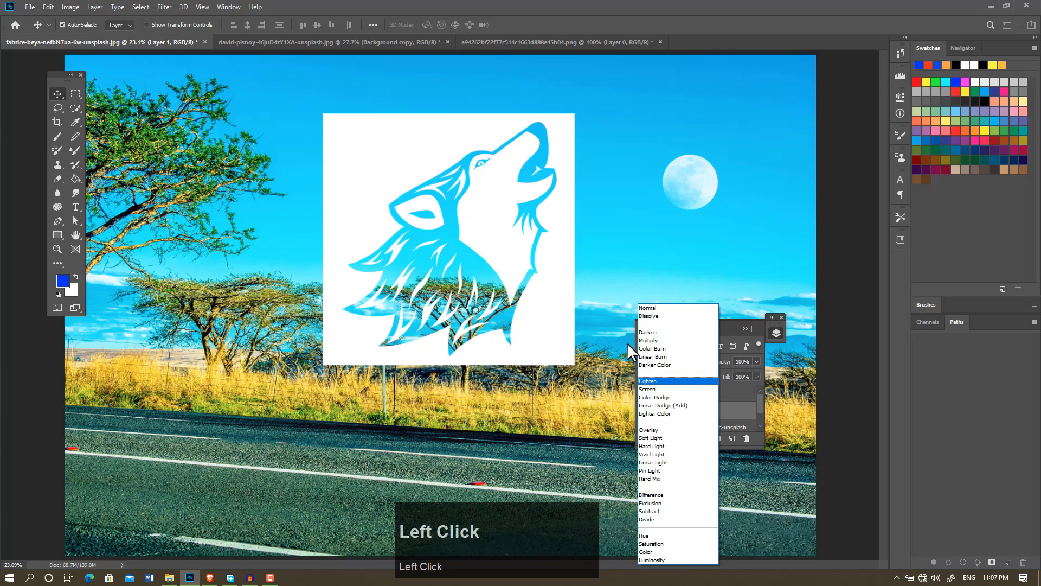
pyautogui.click(645, 253)
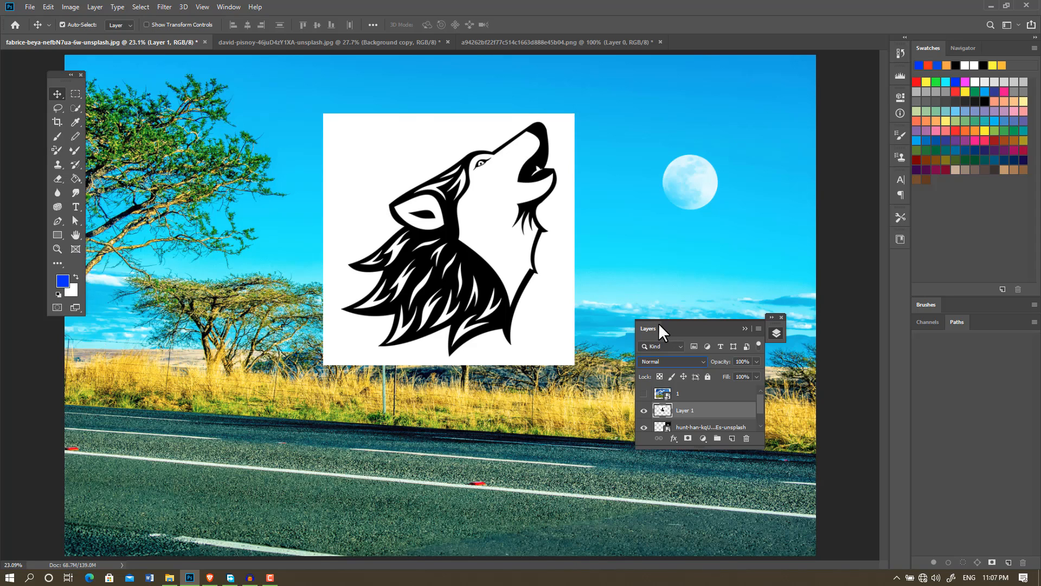
# Step: Set the wolf layer's blend mode to Darken and move the wolf slightly down and to the left
pyautogui.click(690, 363)
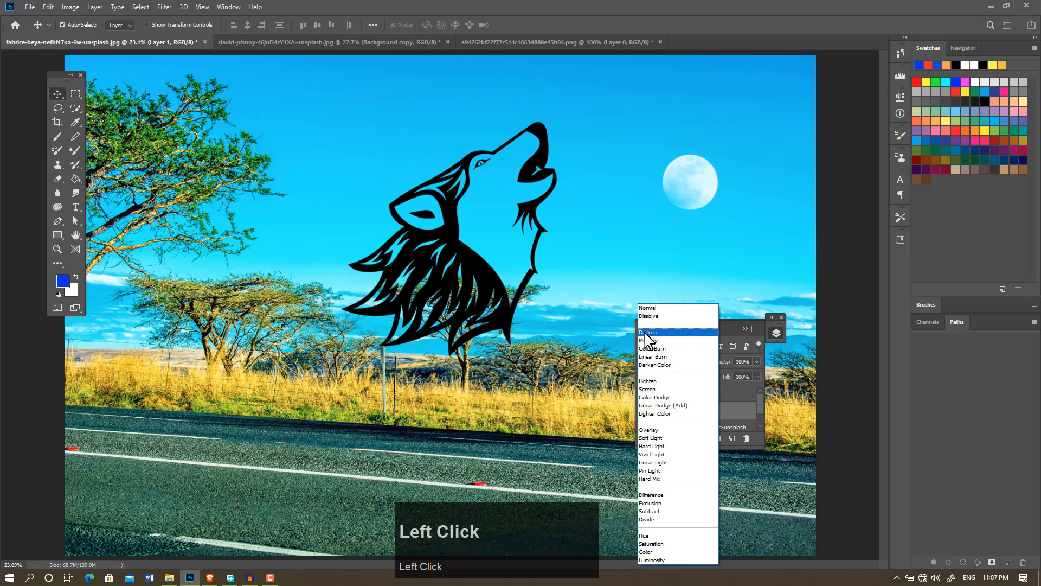
pyautogui.click(646, 333)
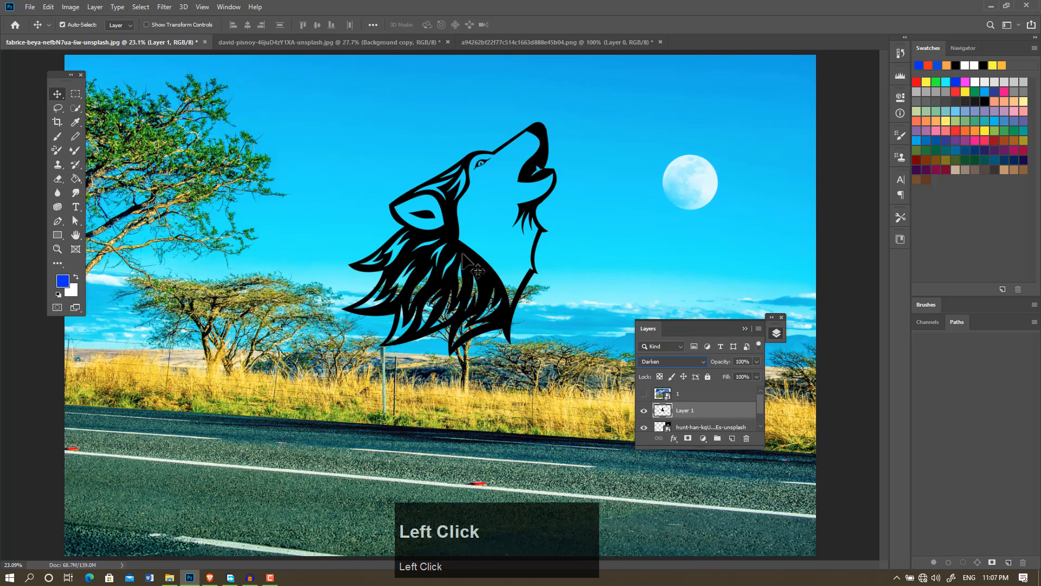
pyautogui.moveTo(461, 270); pyautogui.dragTo(432, 293)
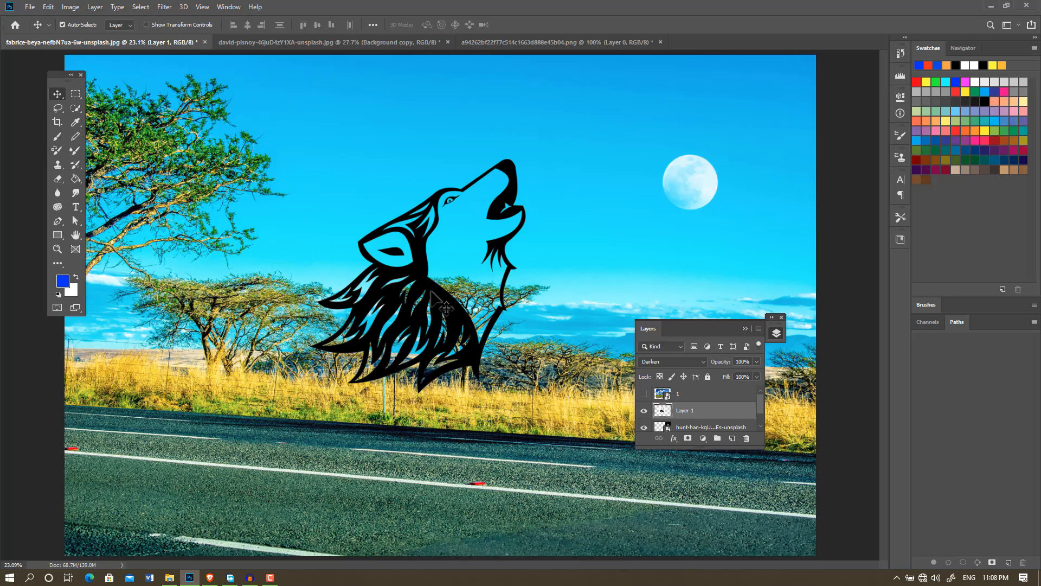
# Step: Change the wolf layer's blend mode to Multiply and move the wolf up and to the right, closer to the moon
pyautogui.click(700, 361)
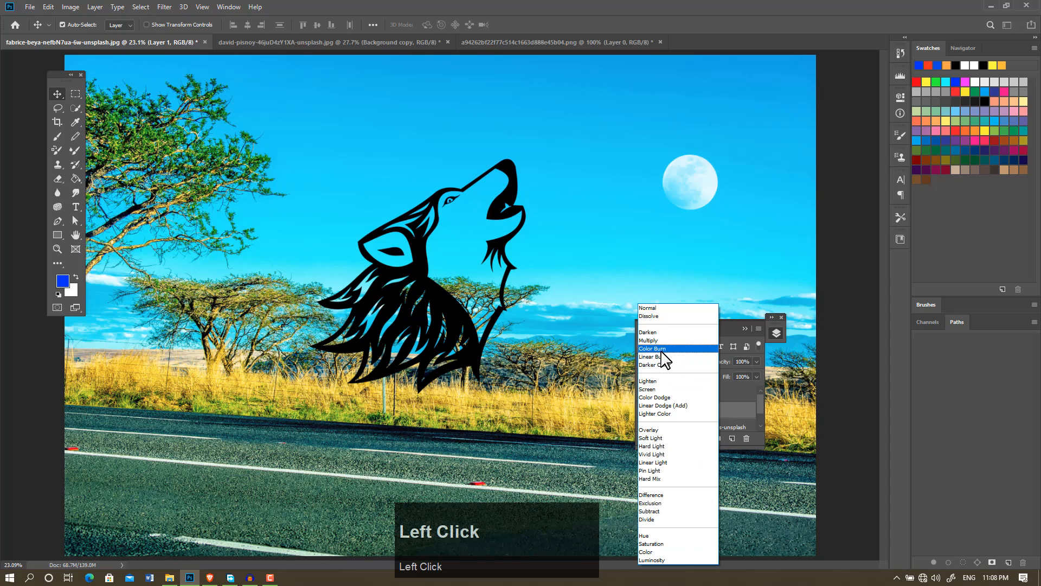
pyautogui.click(654, 342)
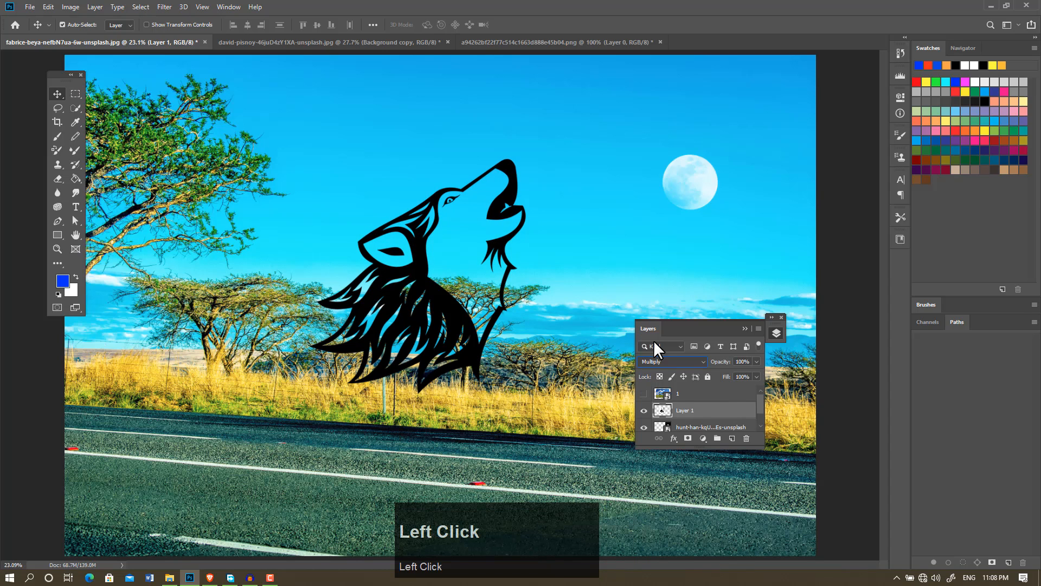
pyautogui.click(699, 362)
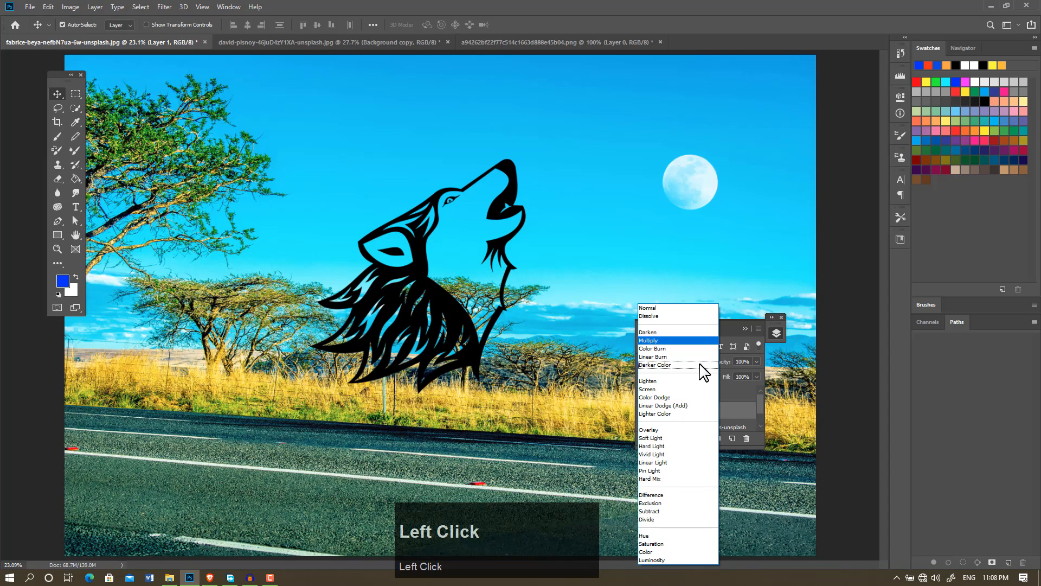
pyautogui.click(654, 341)
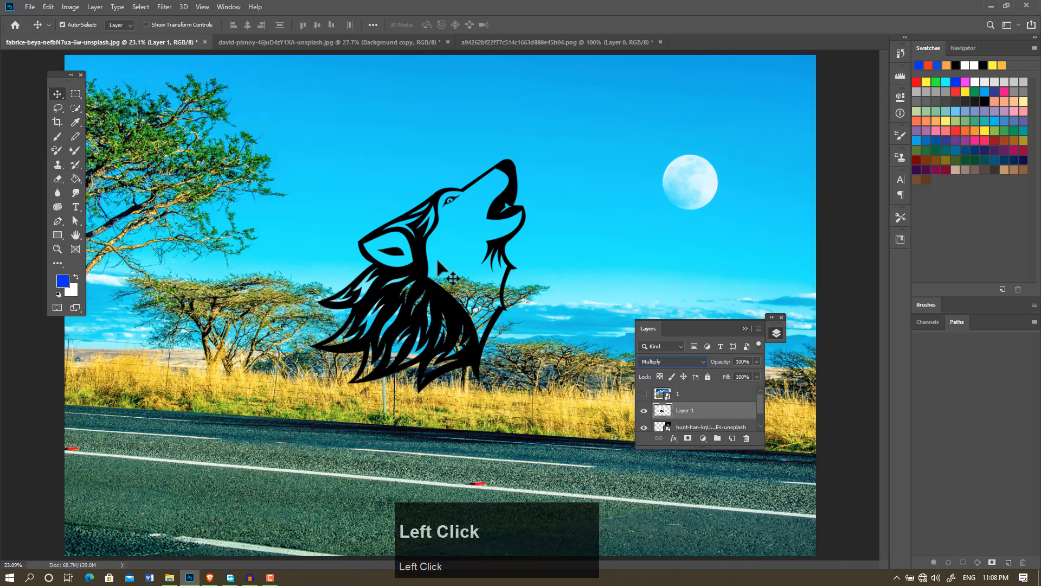
pyautogui.moveTo(420, 263); pyautogui.dragTo(456, 232)
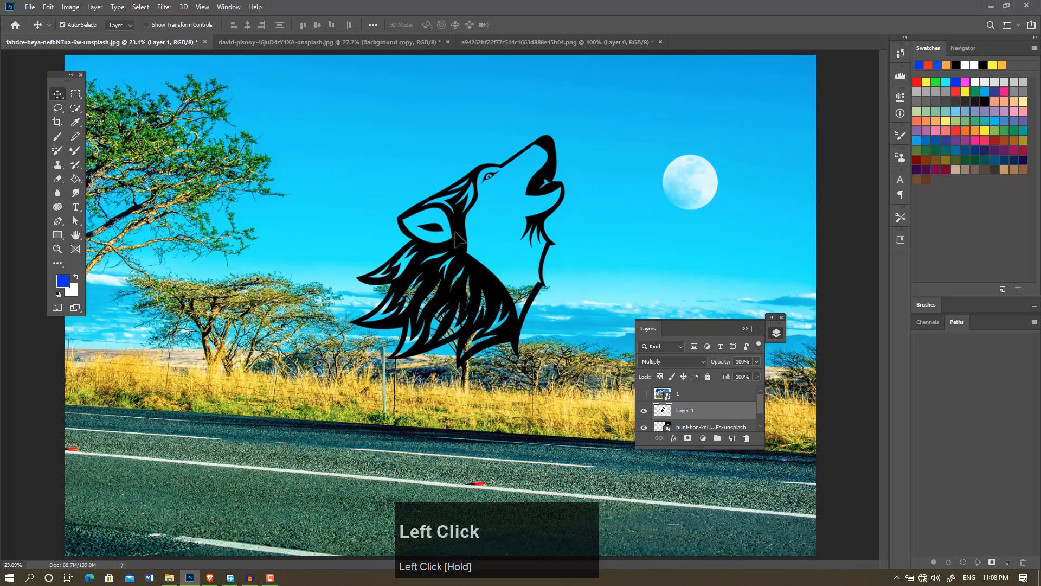
# Step: Change the wolf layer's blend mode to Screen
pyautogui.click(704, 365)
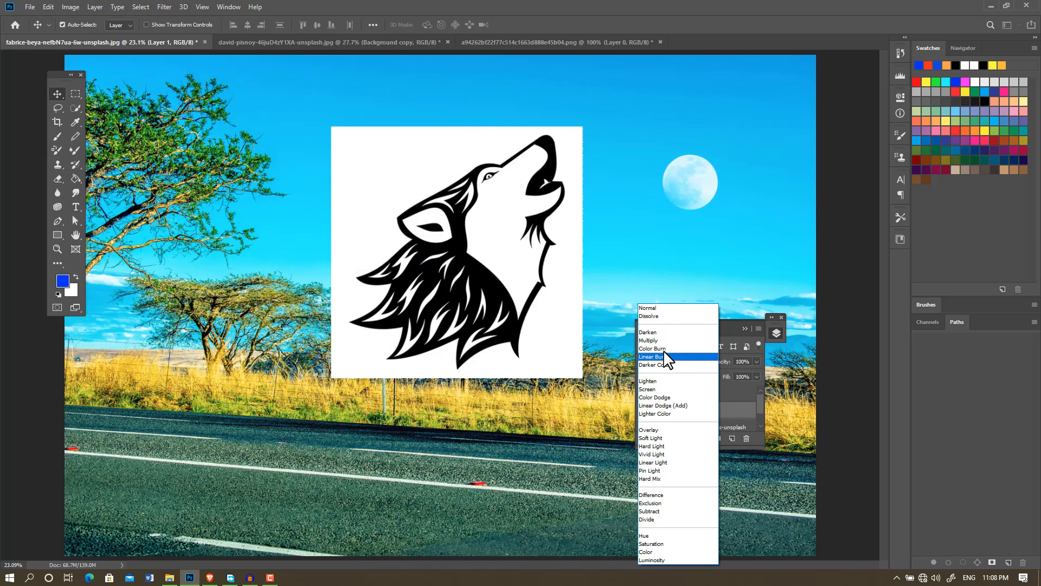
pyautogui.click(653, 389)
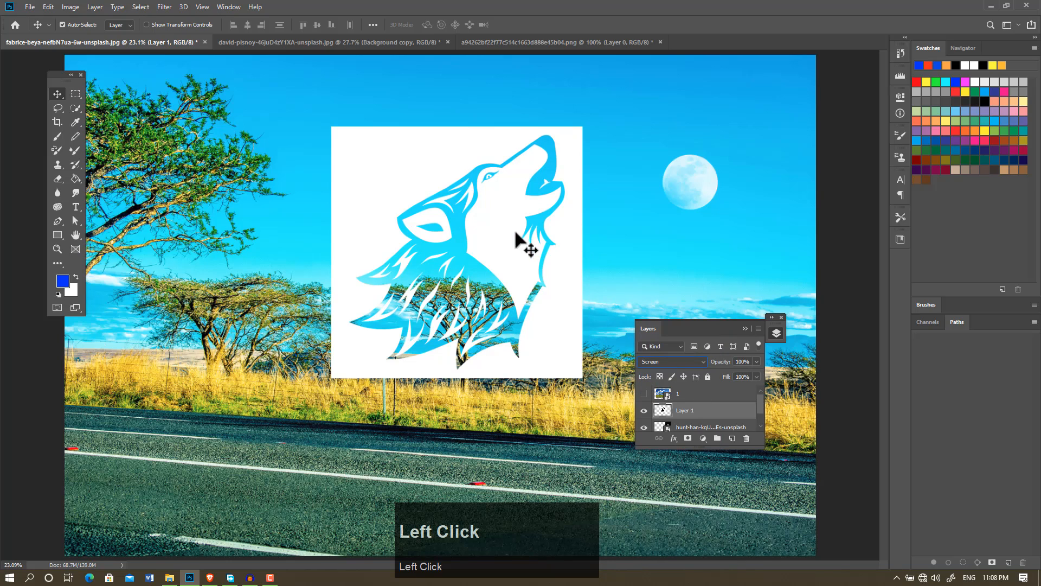
# Step: Try the Screen-blended wolf at several positions over the grass and road, and undo these moves
pyautogui.moveTo(516, 216); pyautogui.dragTo(375, 401)
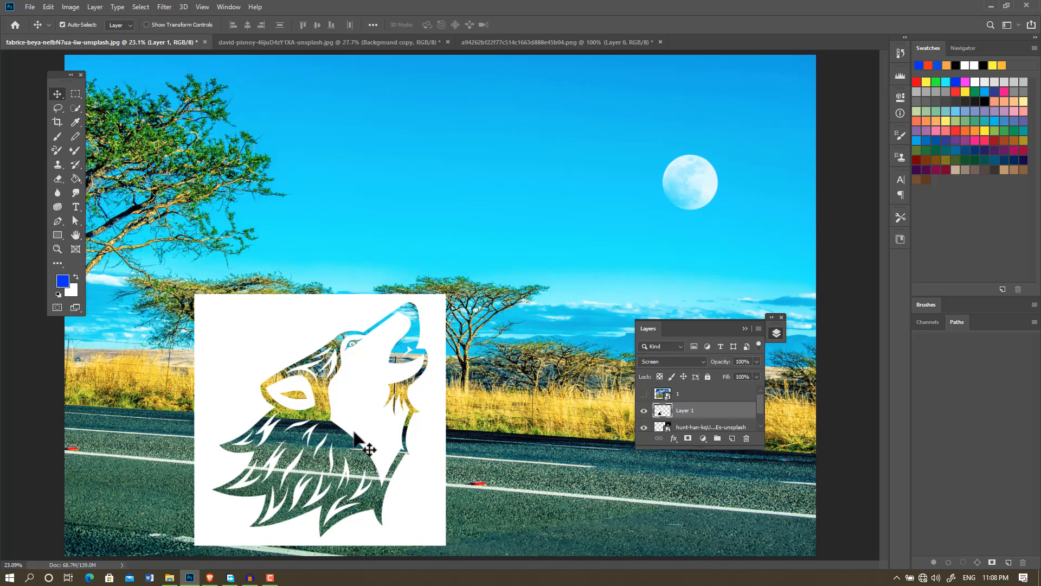
pyautogui.moveTo(356, 426); pyautogui.dragTo(379, 359)
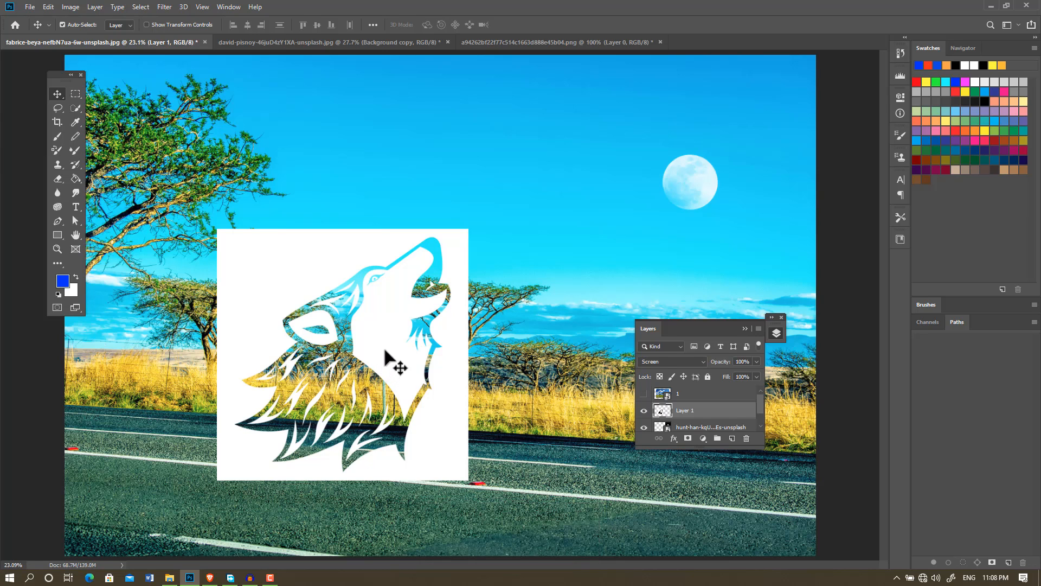
pyautogui.moveTo(382, 356); pyautogui.dragTo(386, 381)
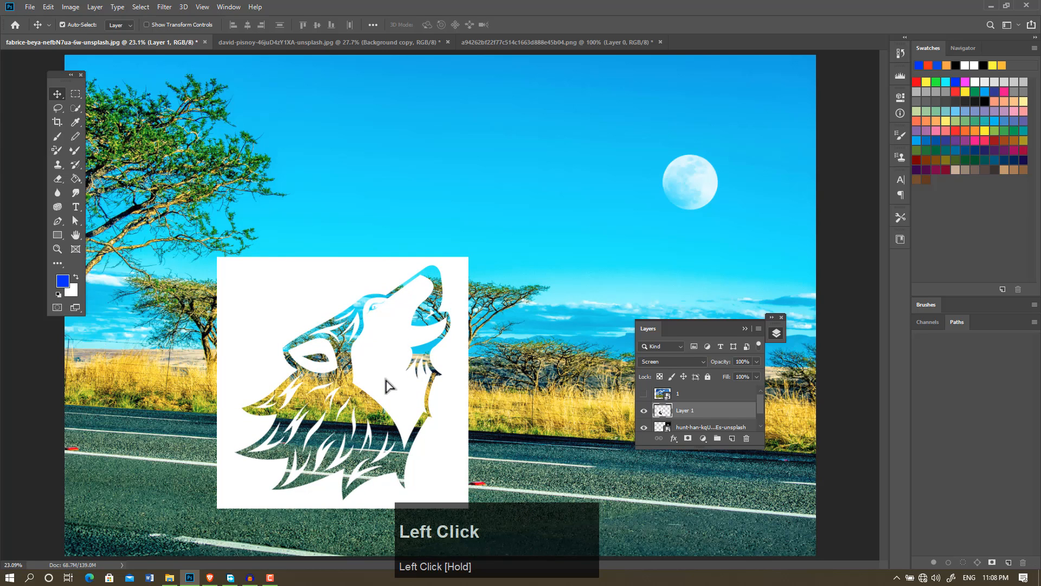
pyautogui.hotkey('ctrl', 'z')
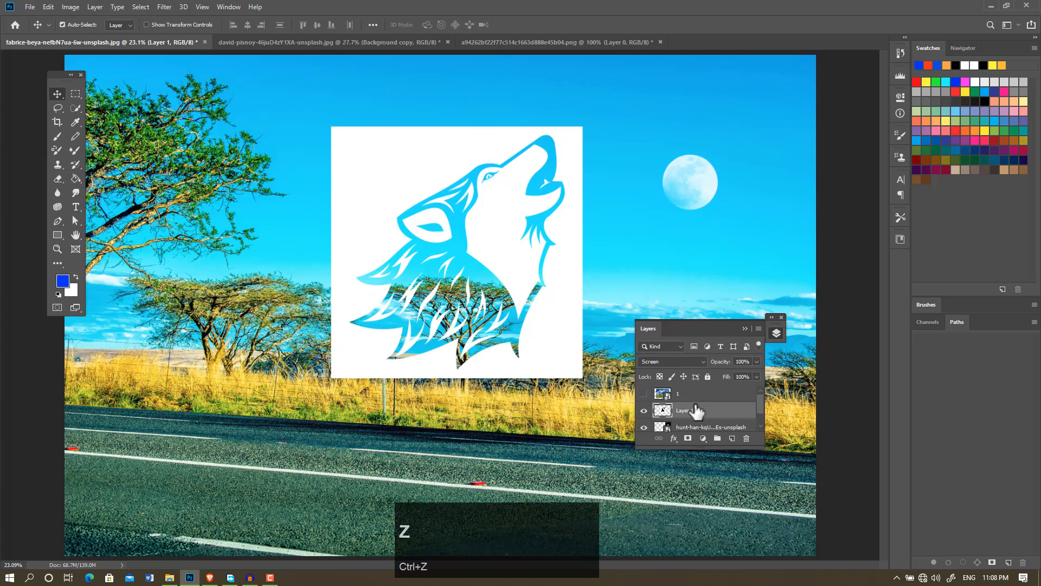
# Step: Preview Saturation and other blend modes on the wolf layer, keeping Screen
pyautogui.click(694, 362)
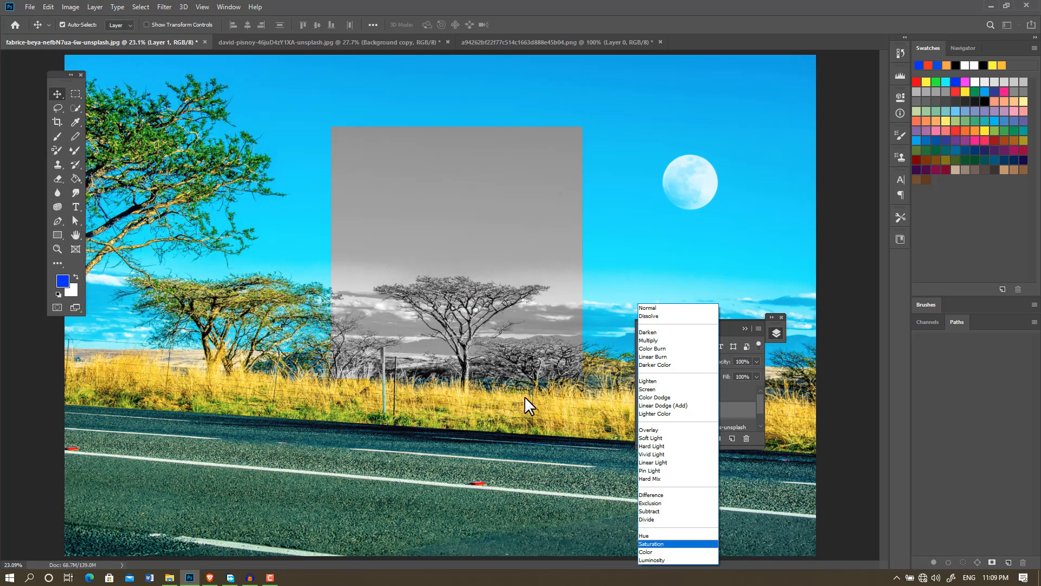
pyautogui.click(639, 256)
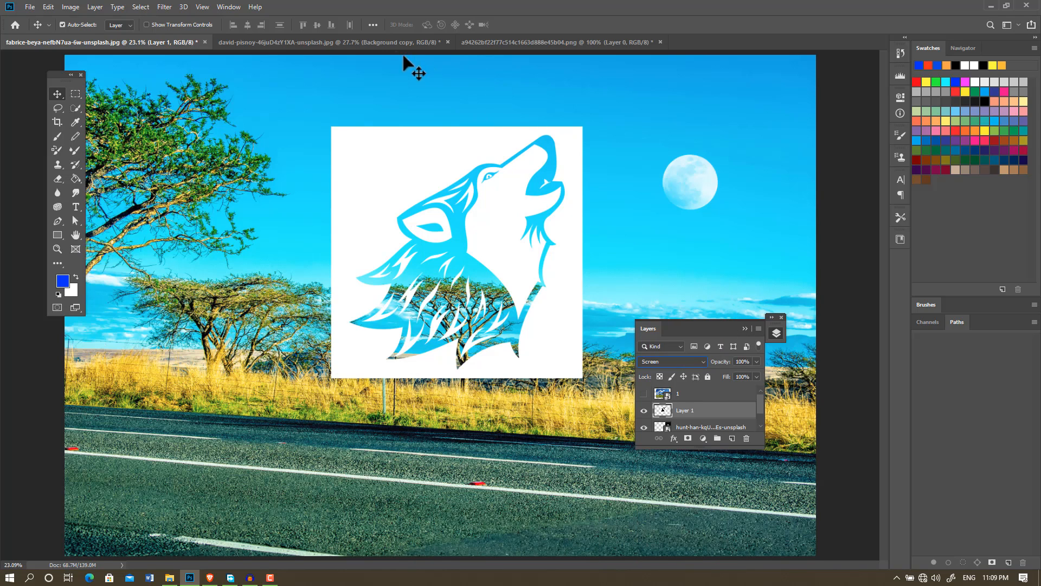
# Step: Switch to the paint rollers document, hide its flower layer, and move the Layers panel clear of the image
pyautogui.click(390, 43)
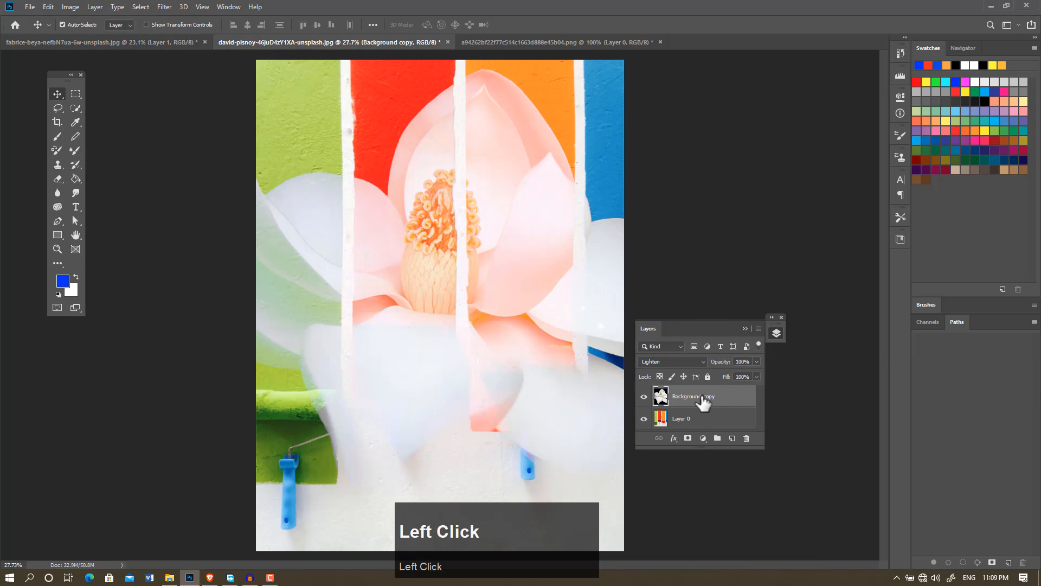
pyautogui.click(644, 398)
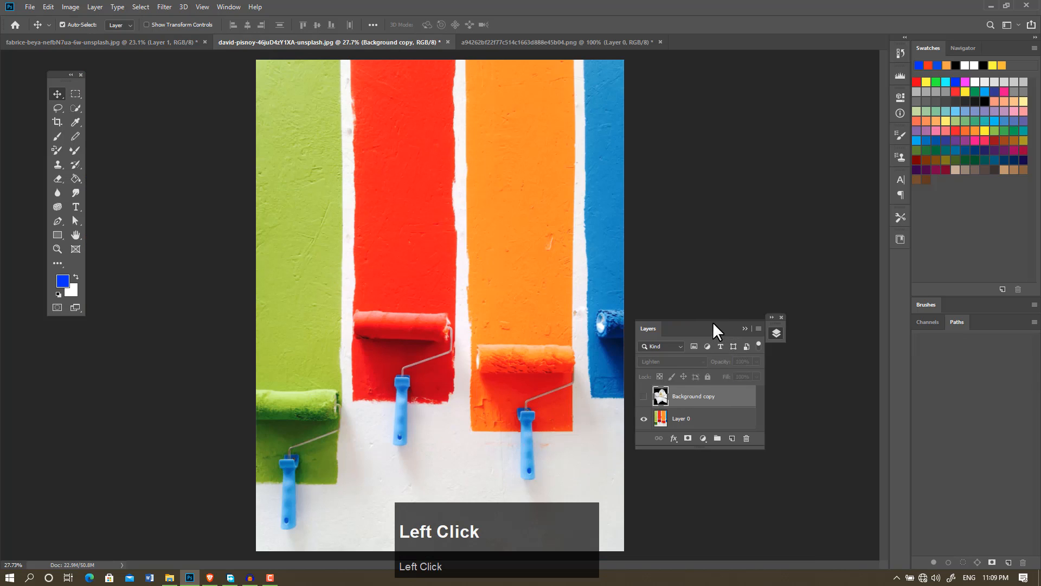
pyautogui.moveTo(714, 329); pyautogui.dragTo(759, 298)
# Step: Add a new empty layer and make a rectangular marquee selection over the green paint stripe down to its roller
pyautogui.click(76, 94)
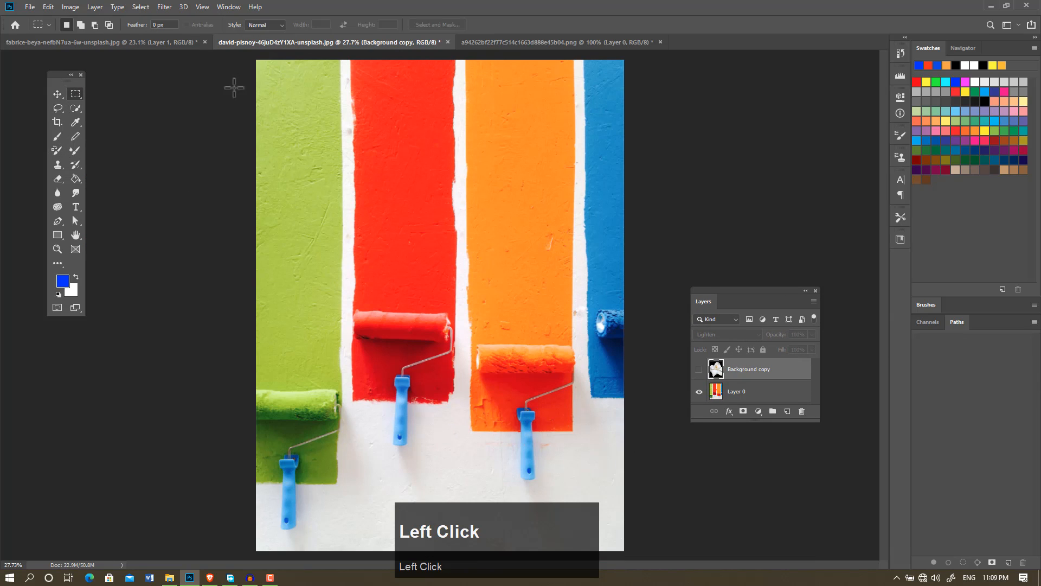
pyautogui.click(787, 411)
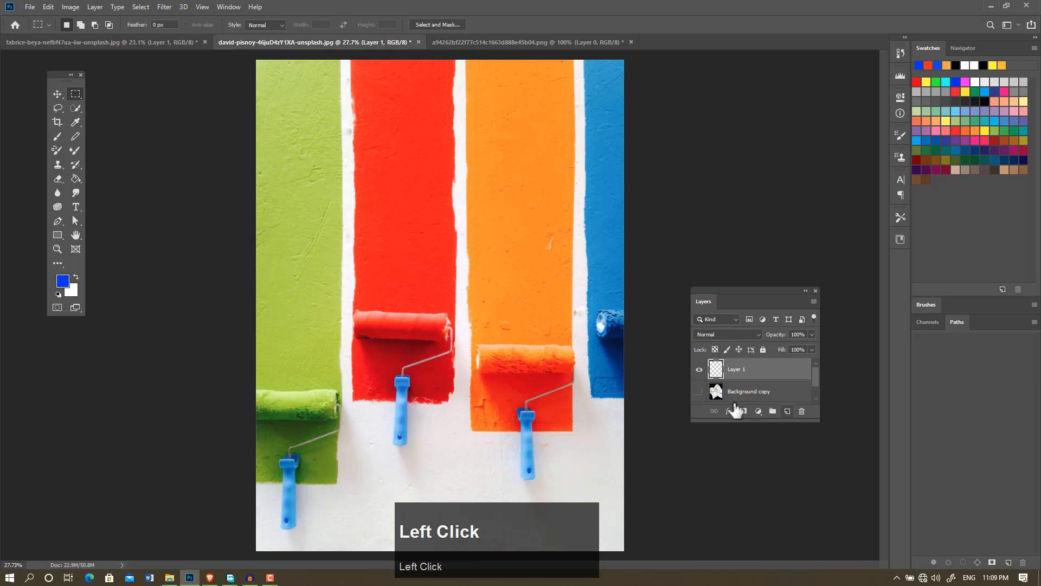
pyautogui.moveTo(258, 60); pyautogui.dragTo(344, 396)
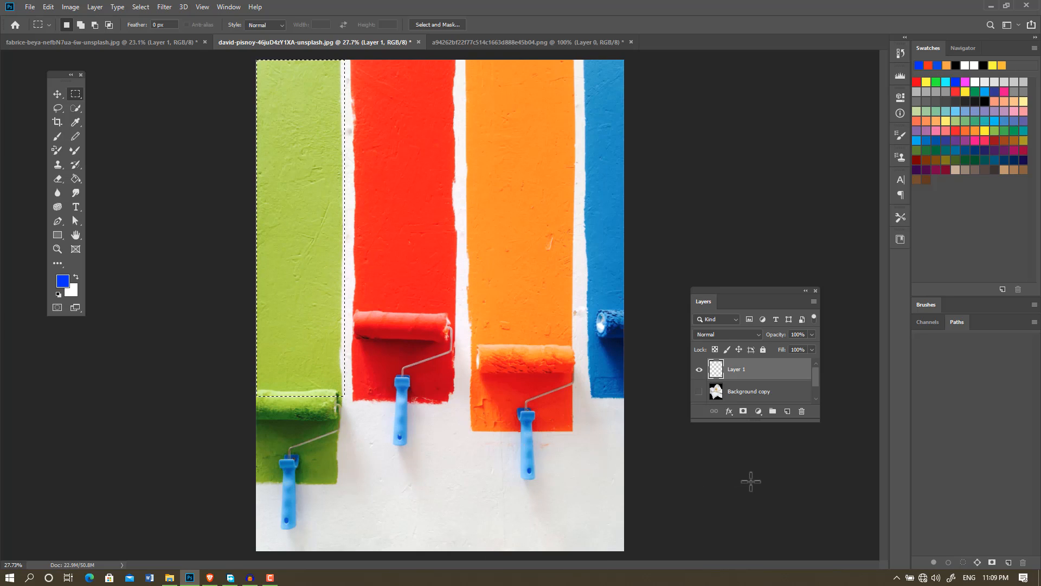
# Step: Fill the selected stripe with the blue foreground color on the new layer, deselect, and set the layer's blend mode to Color
pyautogui.keyDown('ctrl'); pyautogui.click(751, 481); pyautogui.keyUp('ctrl')
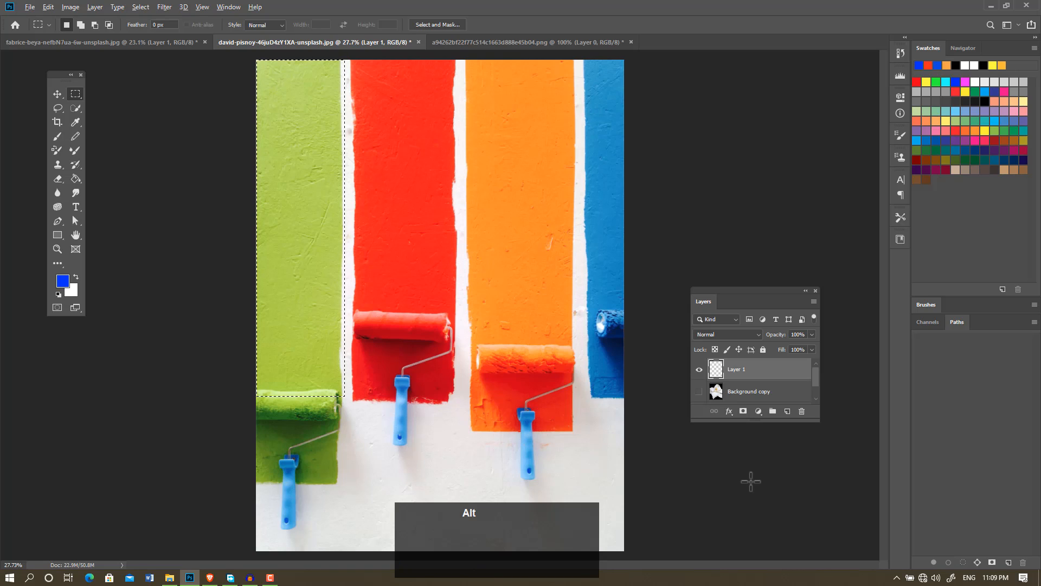
pyautogui.hotkey('alt', 'BackSpace')
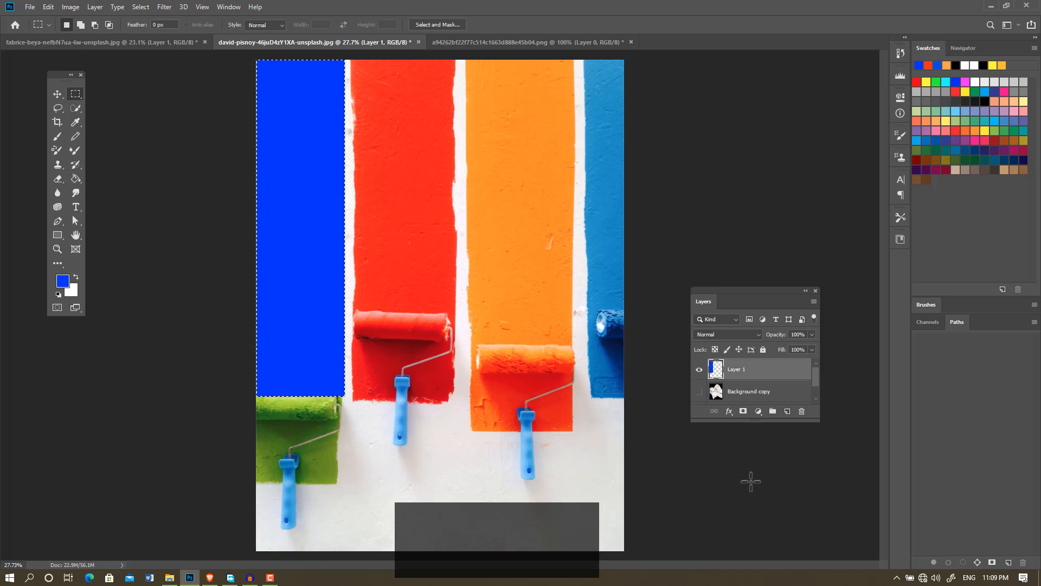
pyautogui.hotkey('ctrl', 'd')
pyautogui.click(757, 337)
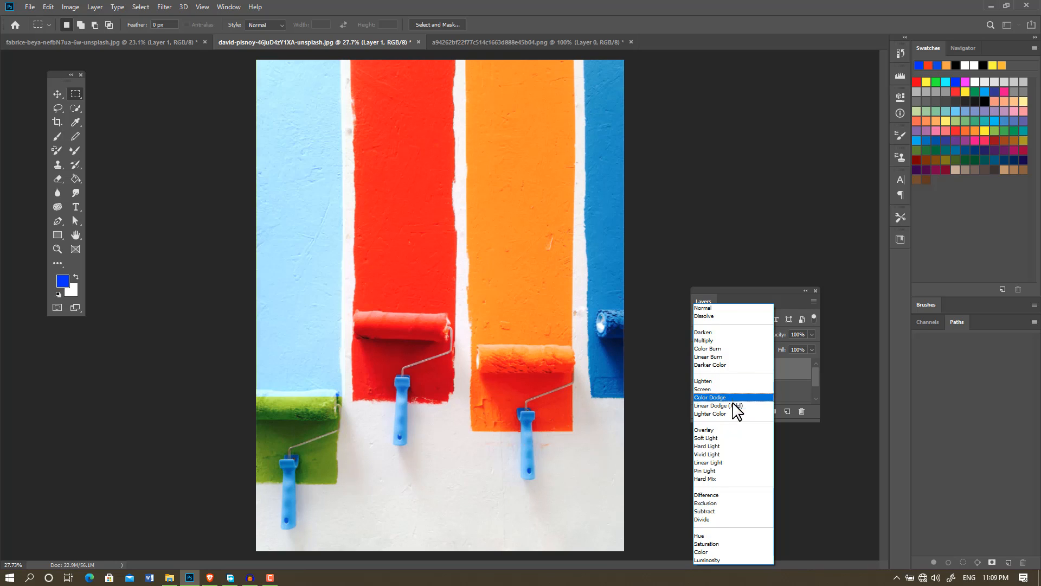
pyautogui.click(712, 553)
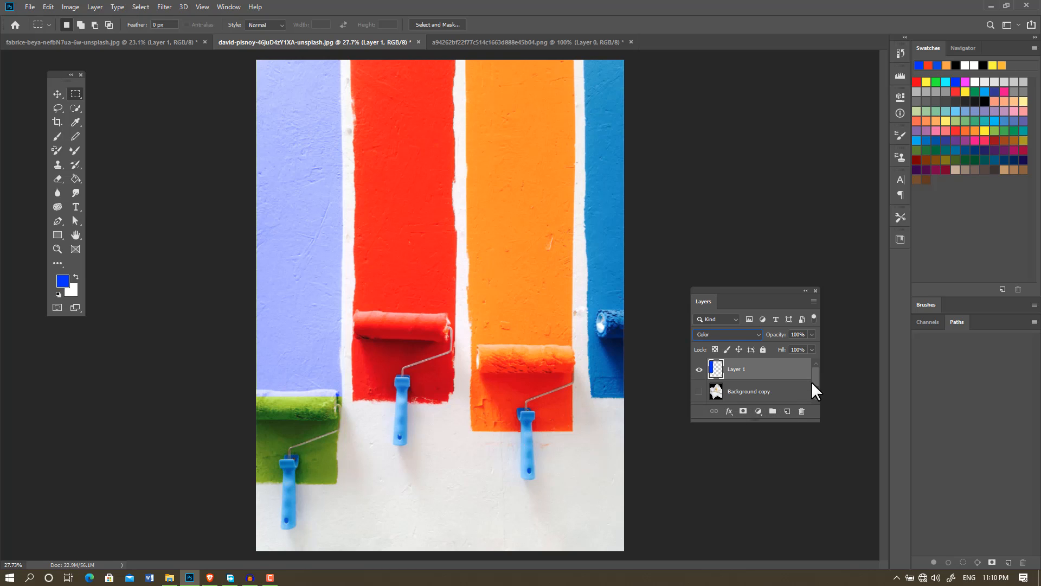
pyautogui.moveTo(817, 377); pyautogui.dragTo(818, 386)
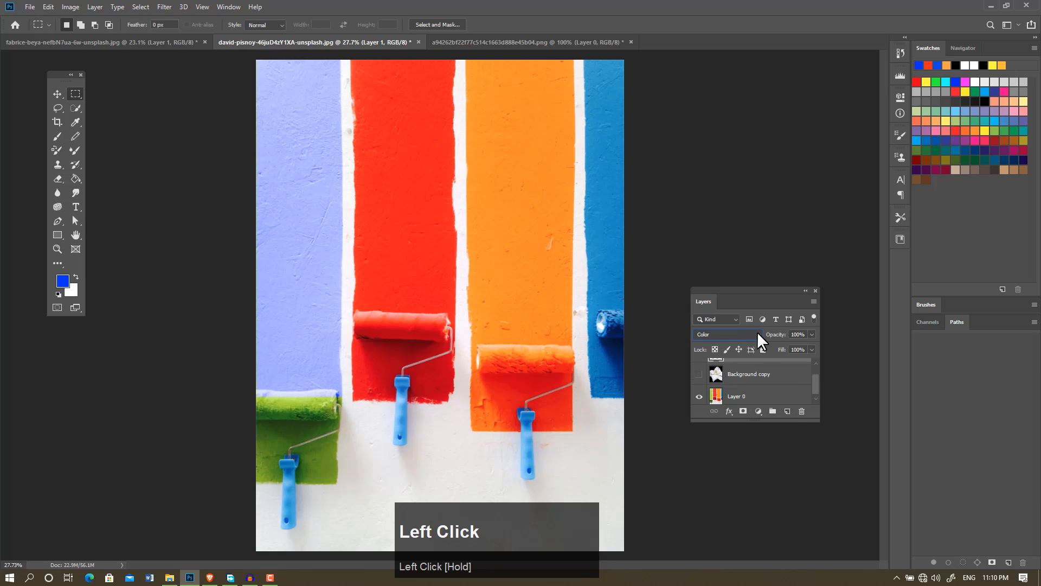
pyautogui.click(758, 334)
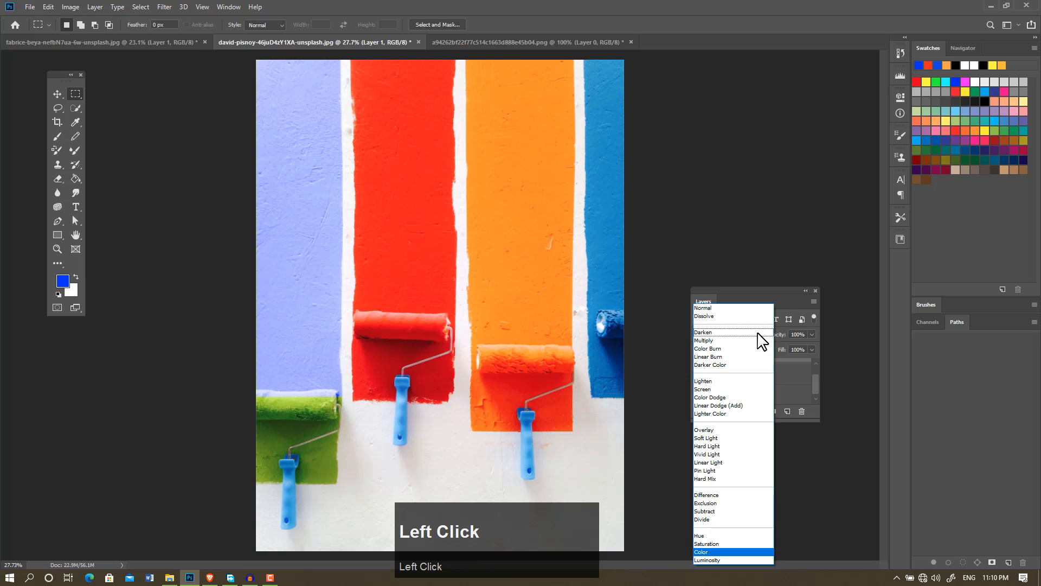
pyautogui.click(794, 388)
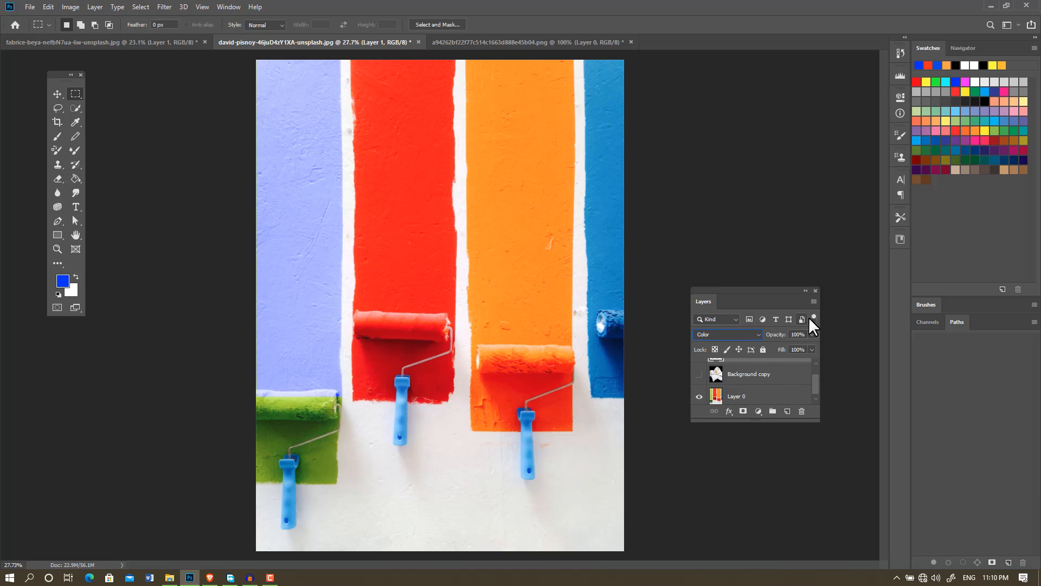
pyautogui.click(736, 320)
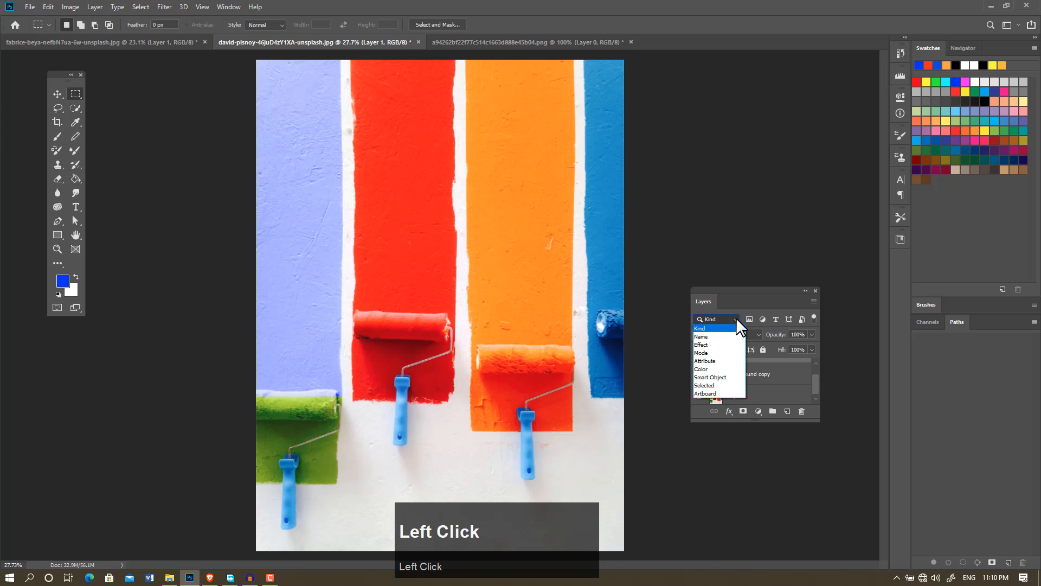
pyautogui.click(789, 397)
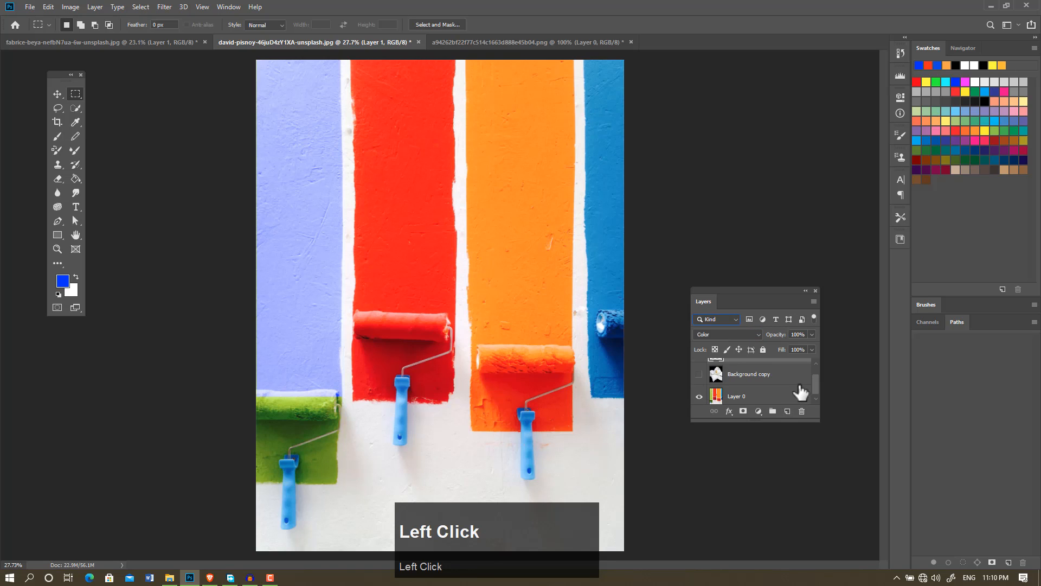
pyautogui.scroll(-1, 783, 392)
pyautogui.scroll(1, 783, 391)
pyautogui.scroll(-1, 779, 392)
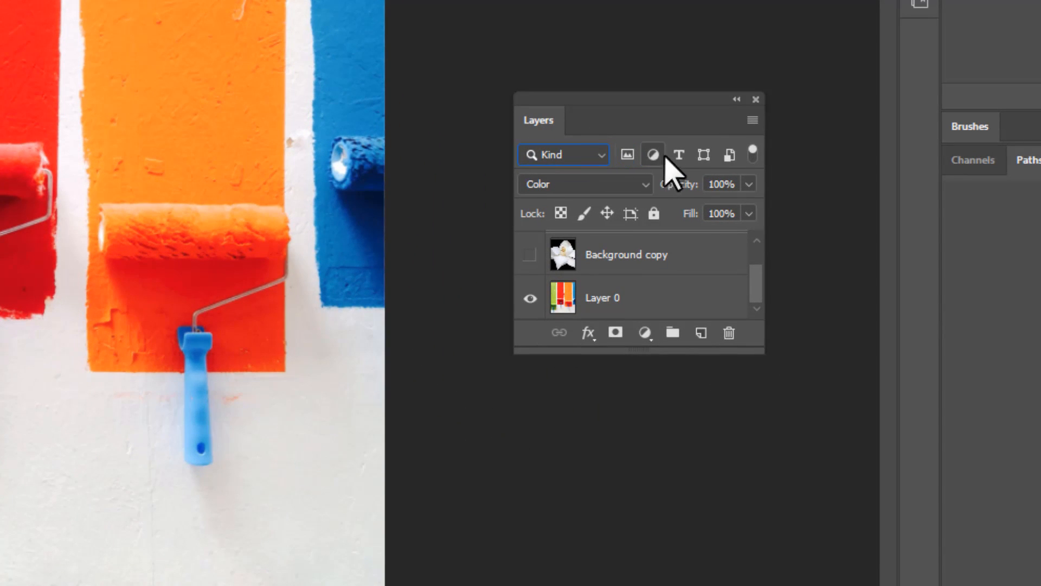
# Step: Filter the layers by name with the letter "l", and clear the filter text
pyautogui.click(601, 157)
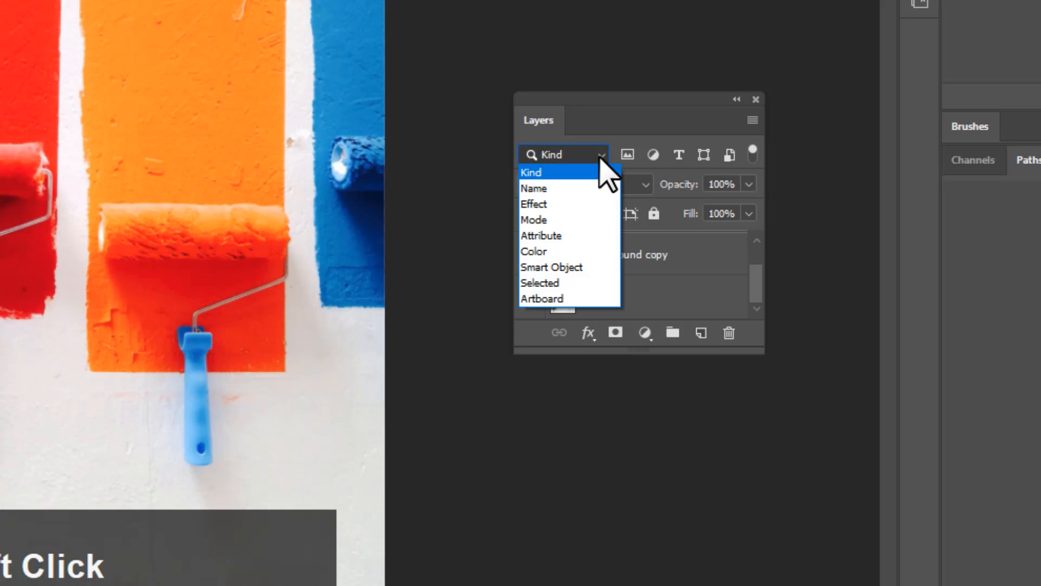
pyautogui.click(549, 188)
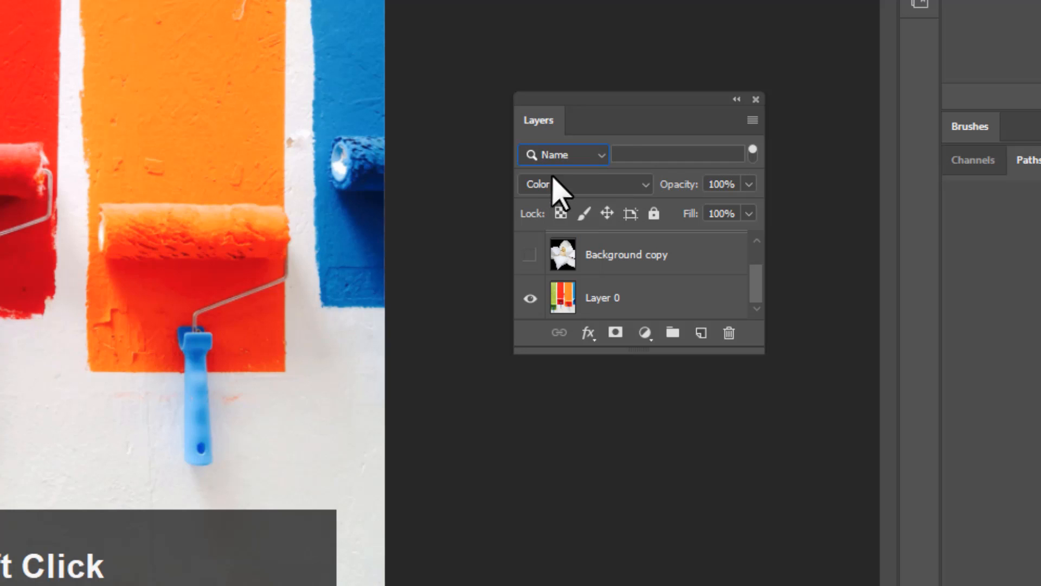
pyautogui.click(635, 153)
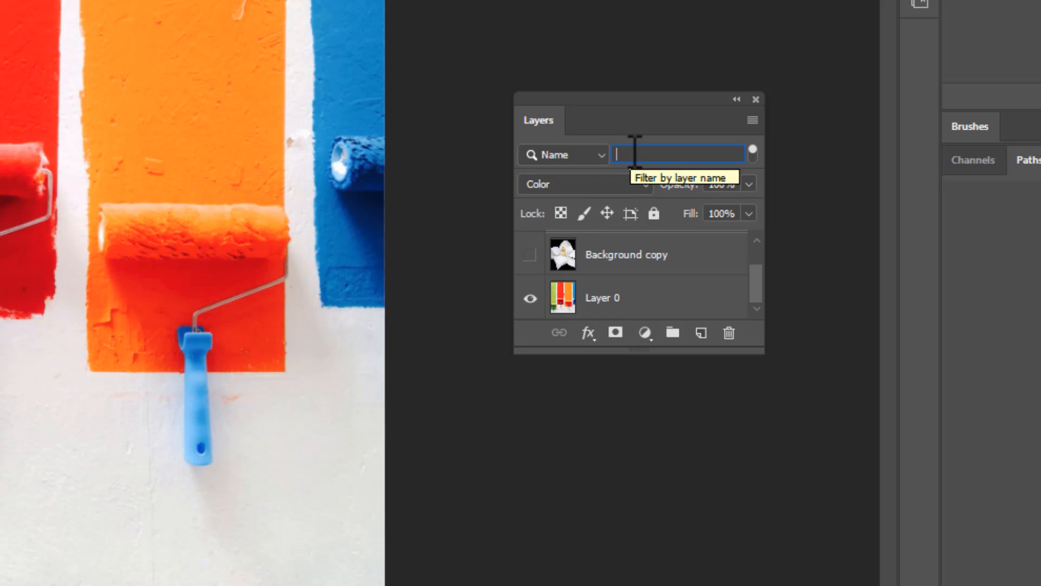
pyautogui.write('l')
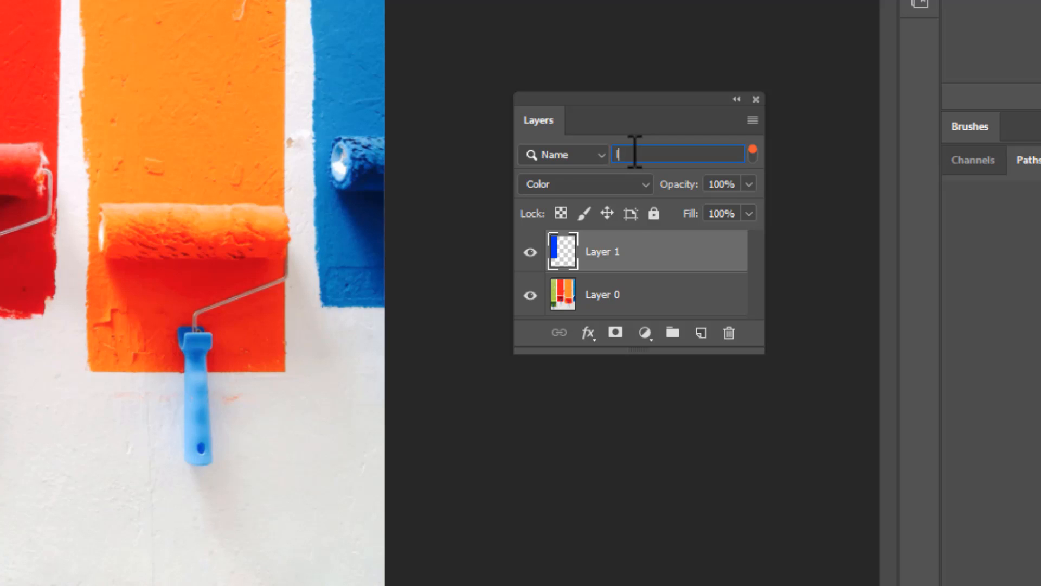
pyautogui.scroll(-2, 659, 294)
pyautogui.press('BackSpace')
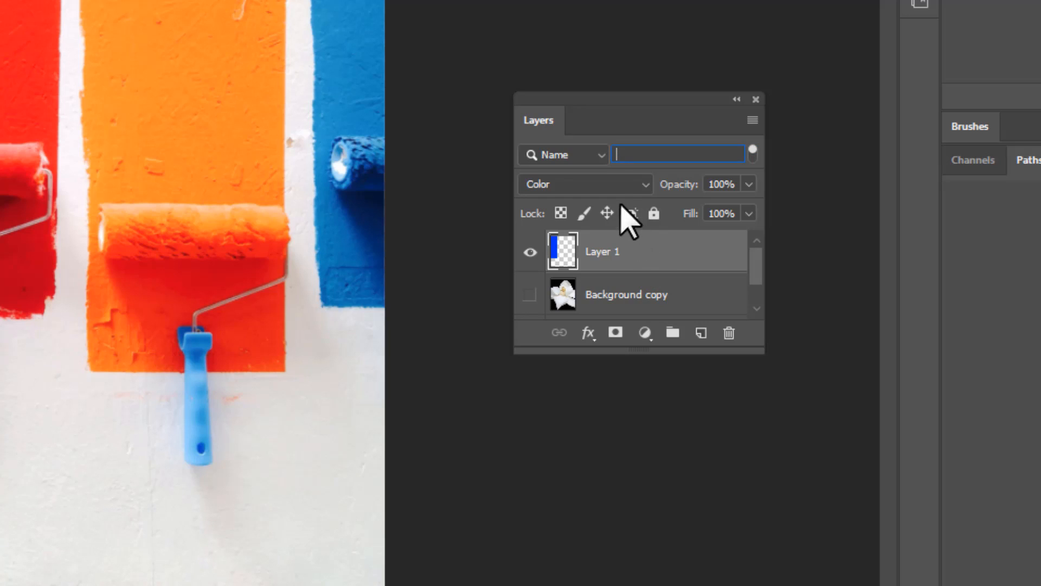
# Step: Switch layer filtering back to Kind, toggle the pixel and type layer filters on and off, and reselect the blue stripe layer
pyautogui.click(599, 155)
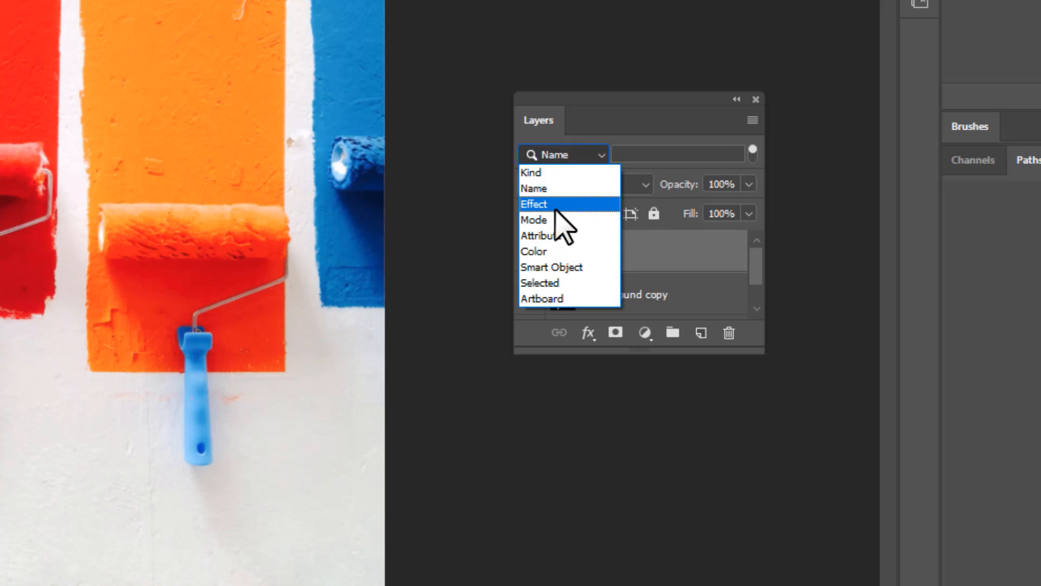
pyautogui.click(533, 174)
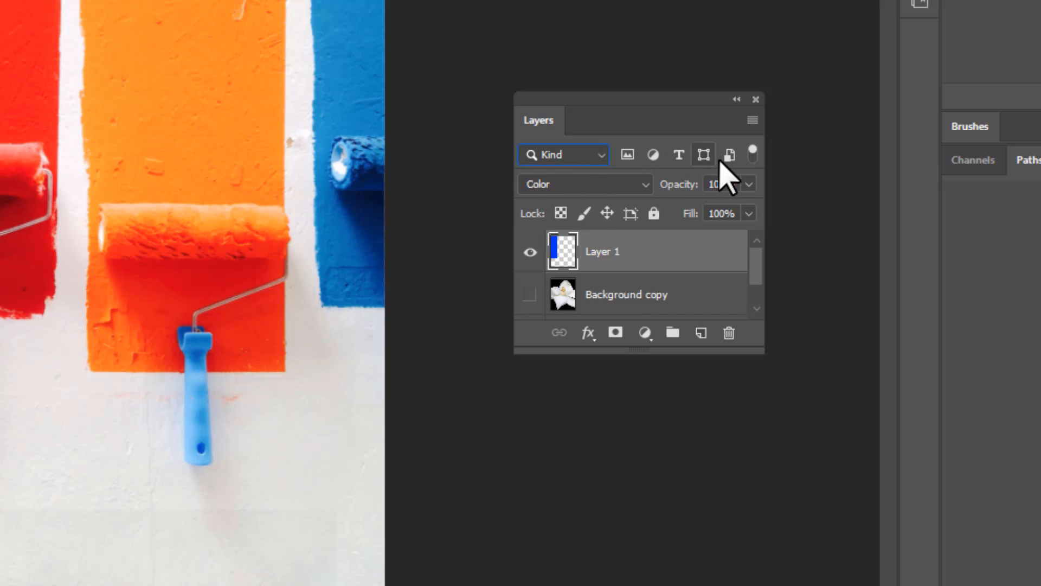
pyautogui.click(629, 157)
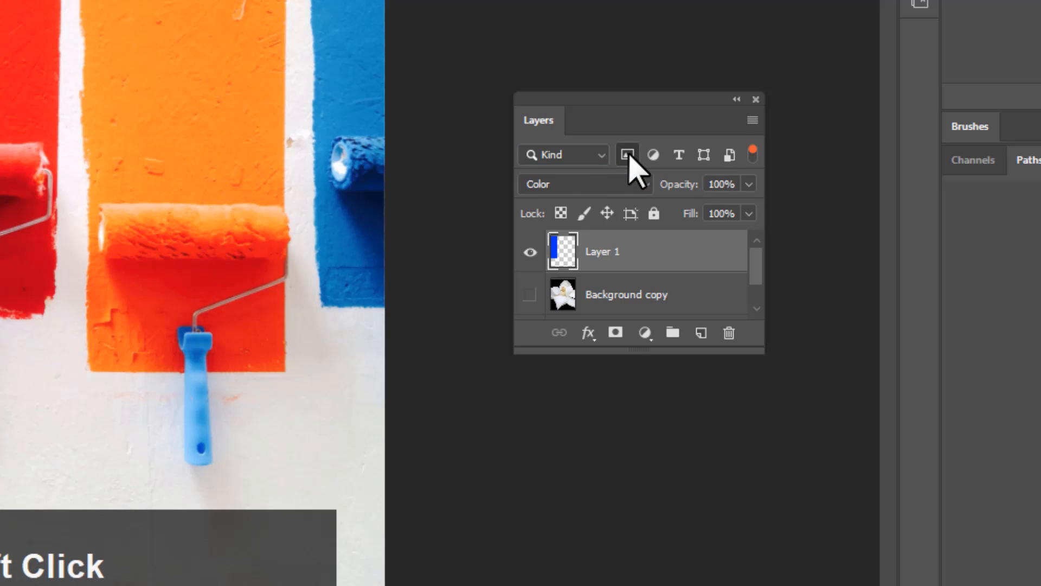
pyautogui.click(629, 157)
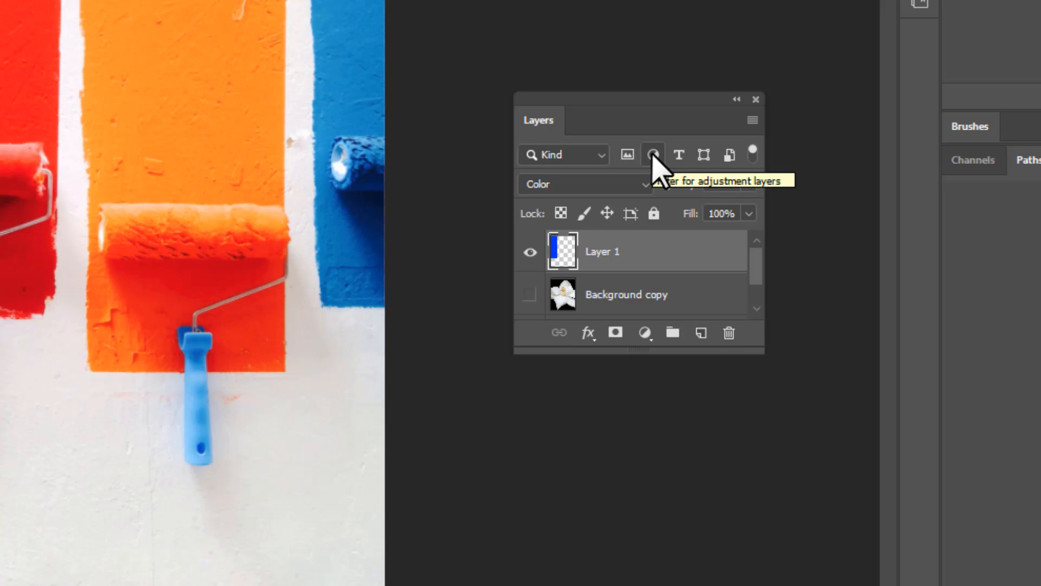
pyautogui.click(679, 154)
pyautogui.click(679, 155)
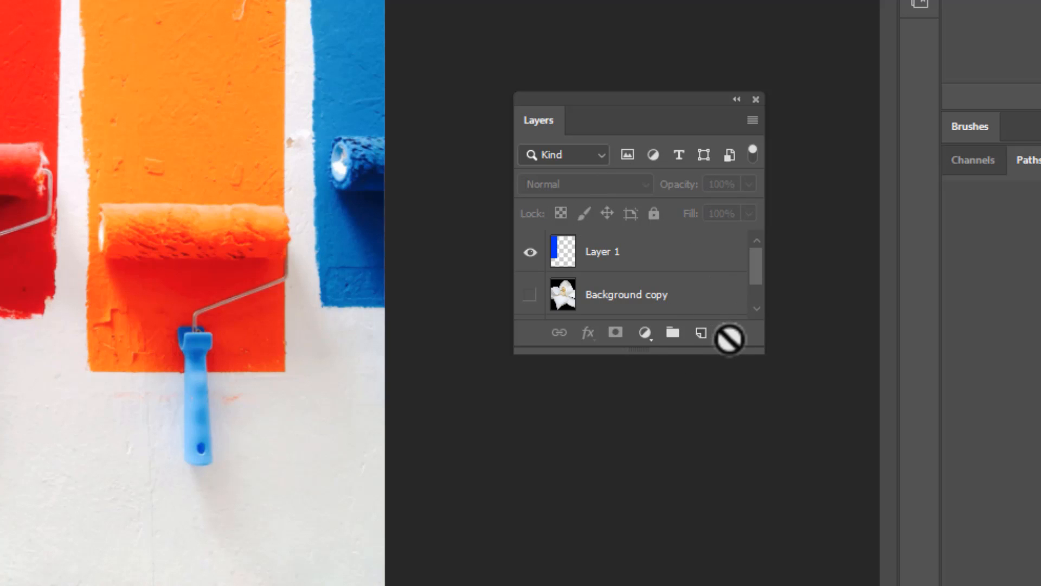
pyautogui.scroll(1, 660, 247)
pyautogui.click(633, 257)
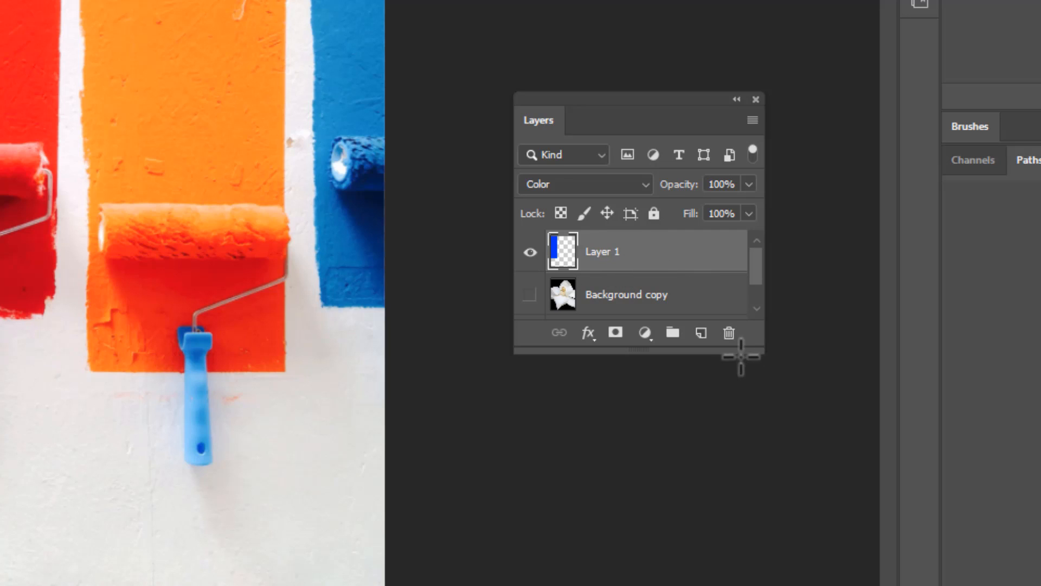
# Step: Show the flower layer and set its blend mode to Normal
pyautogui.click(531, 296)
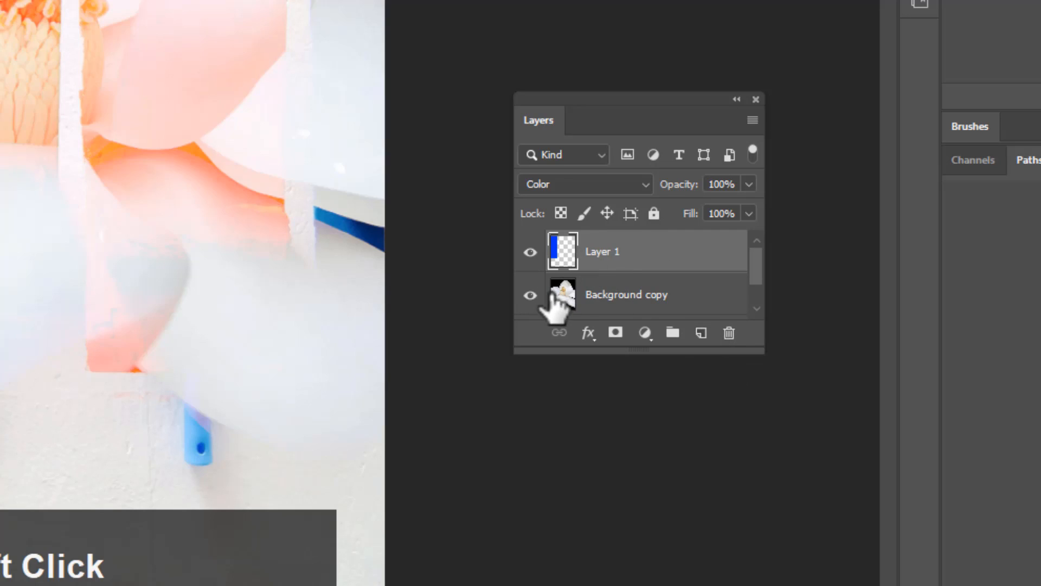
pyautogui.click(627, 299)
pyautogui.click(632, 184)
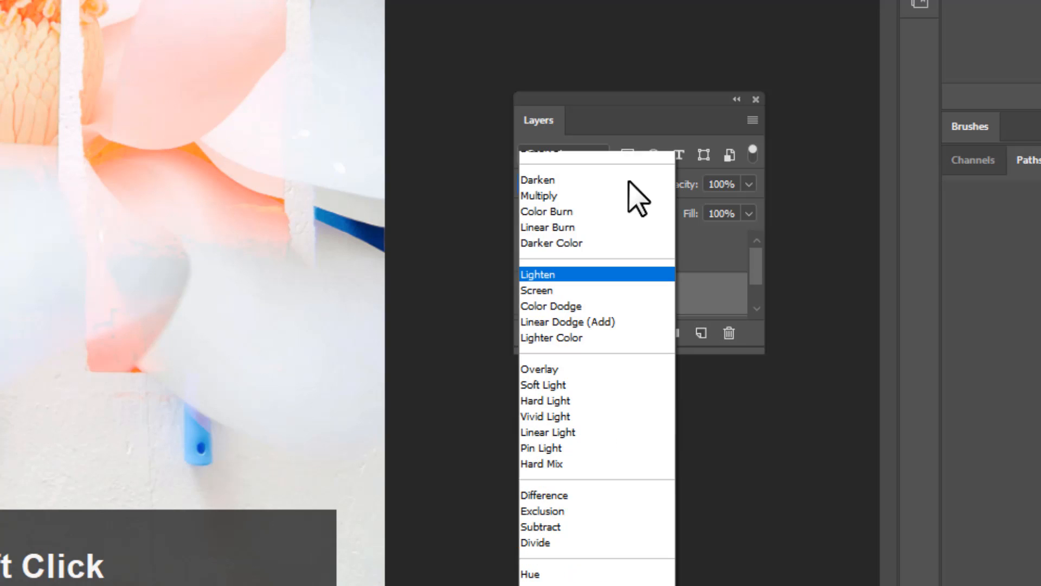
pyautogui.click(558, 134)
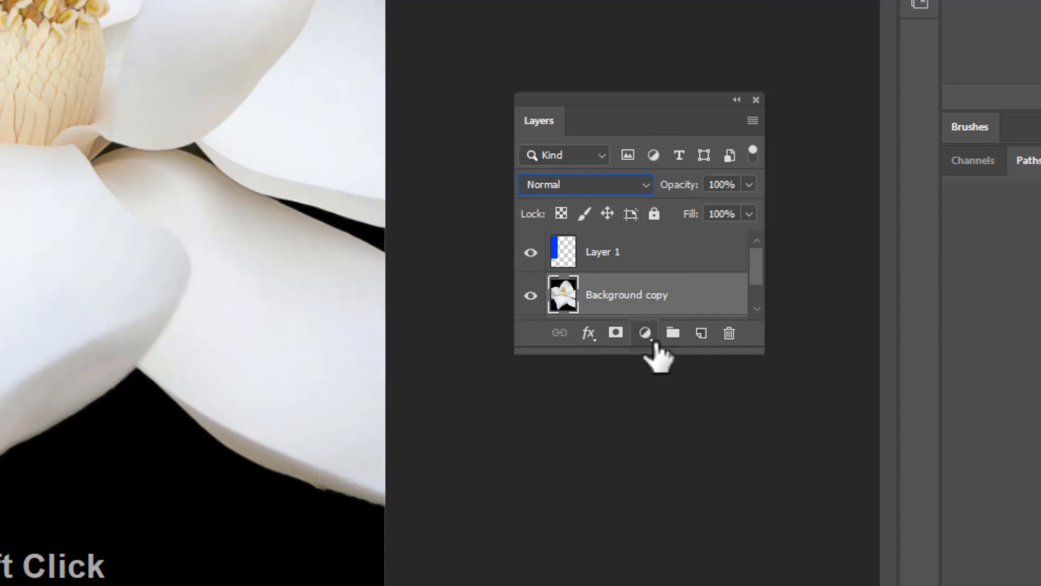
# Step: Delete the blue stripe layer above the flower layer
pyautogui.click(630, 249)
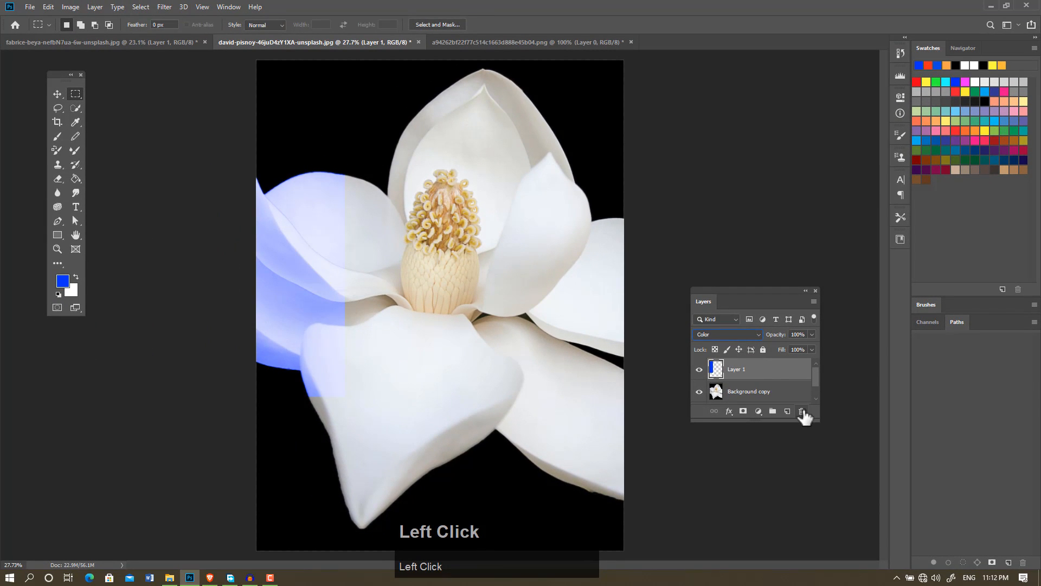
pyautogui.click(803, 412)
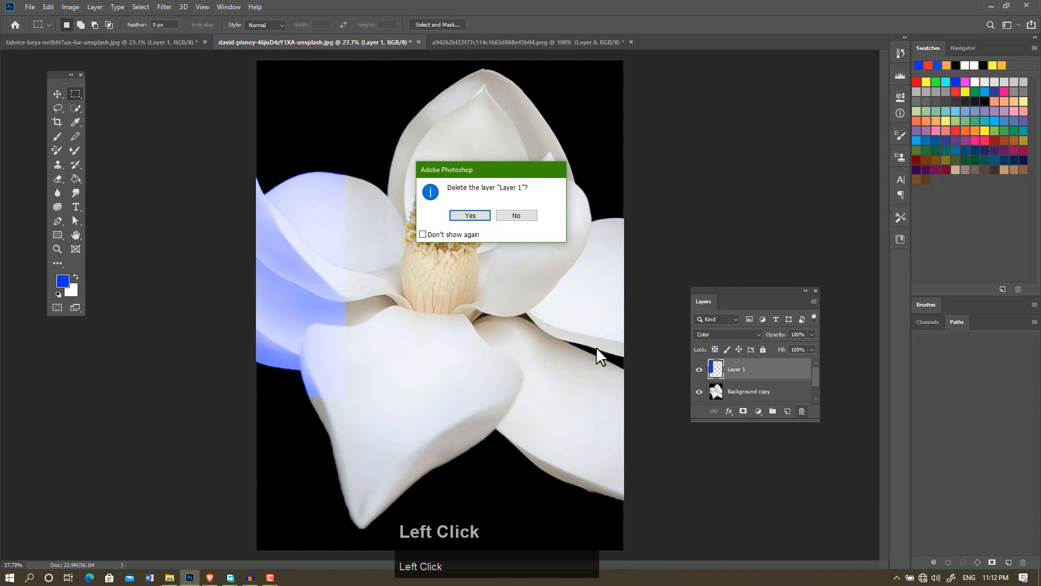
pyautogui.click(470, 216)
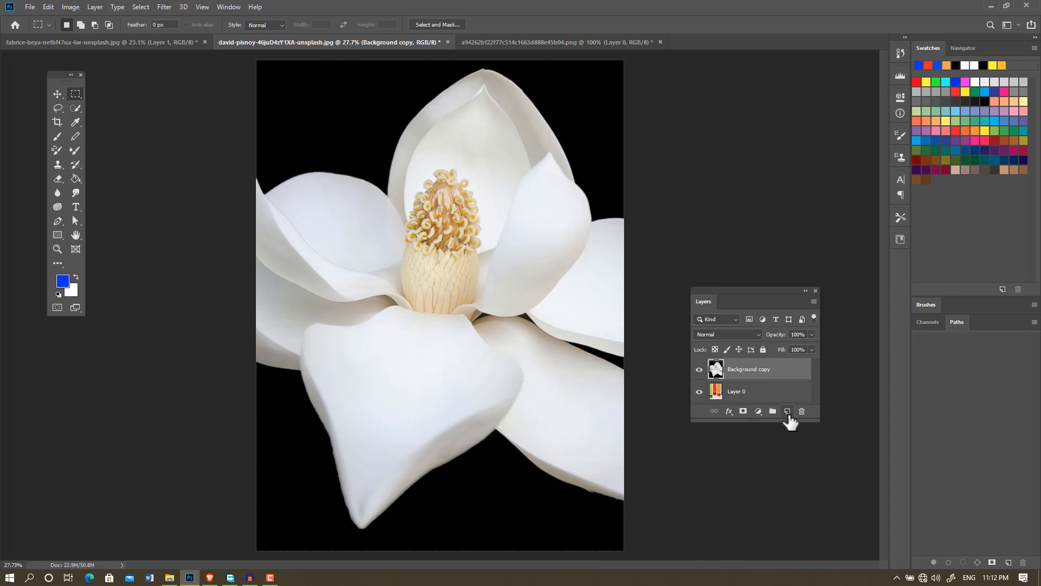
# Step: Add four new empty layers above the flower layer
pyautogui.click(787, 412)
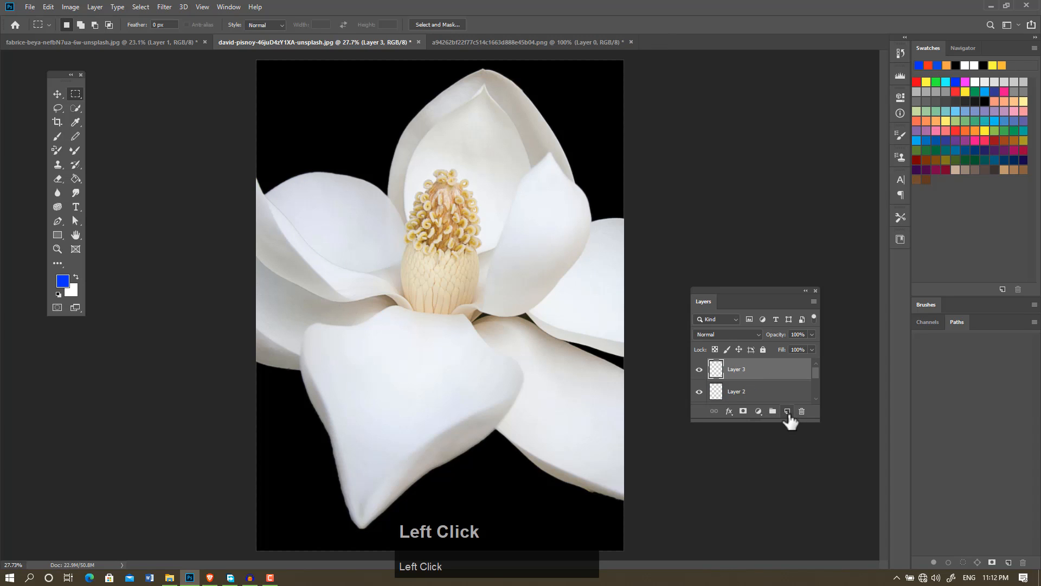
pyautogui.scroll(-2, 784, 399)
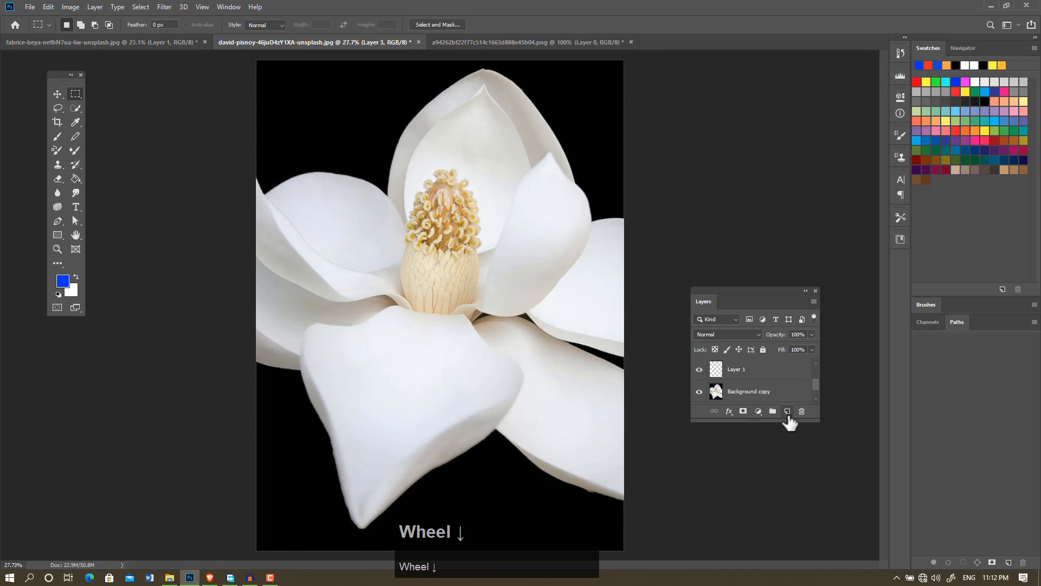
pyautogui.click(787, 412)
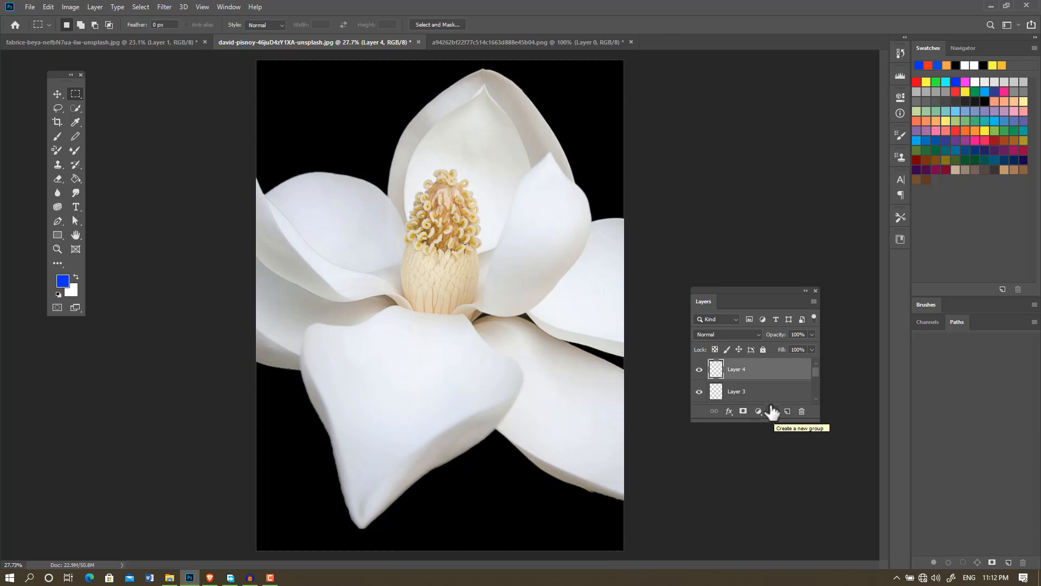
# Step: Enlarge the Layers panel and move it higher to show more of the layer stack
pyautogui.moveTo(757, 422); pyautogui.dragTo(759, 456)
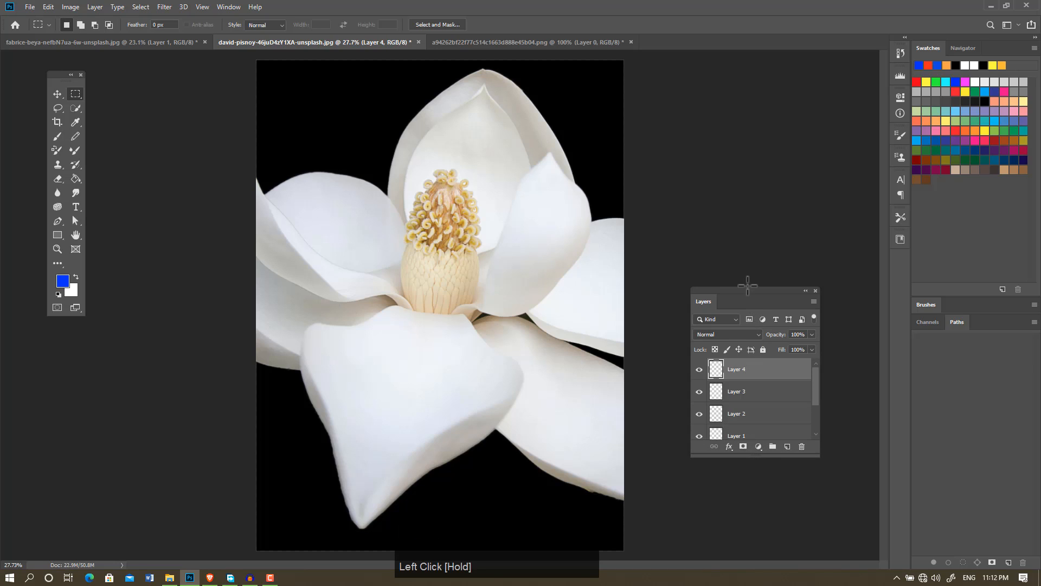
pyautogui.moveTo(747, 291); pyautogui.dragTo(750, 237)
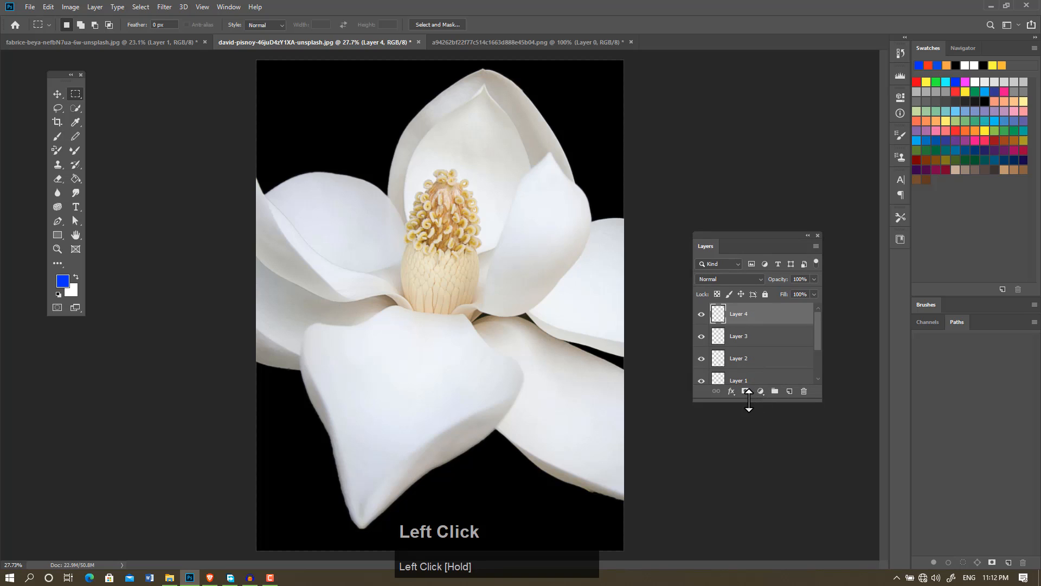
pyautogui.moveTo(748, 402); pyautogui.dragTo(749, 427)
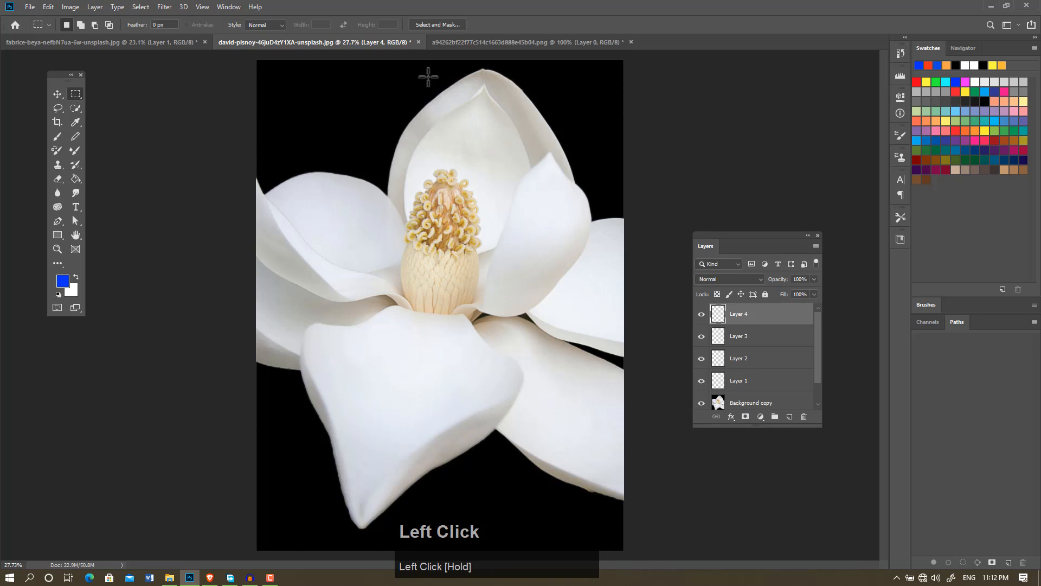
# Step: Create a new document from the recent YouTube preset, 1280 x 720 pixels at 72 ppi with a white background
pyautogui.click(24, 6)
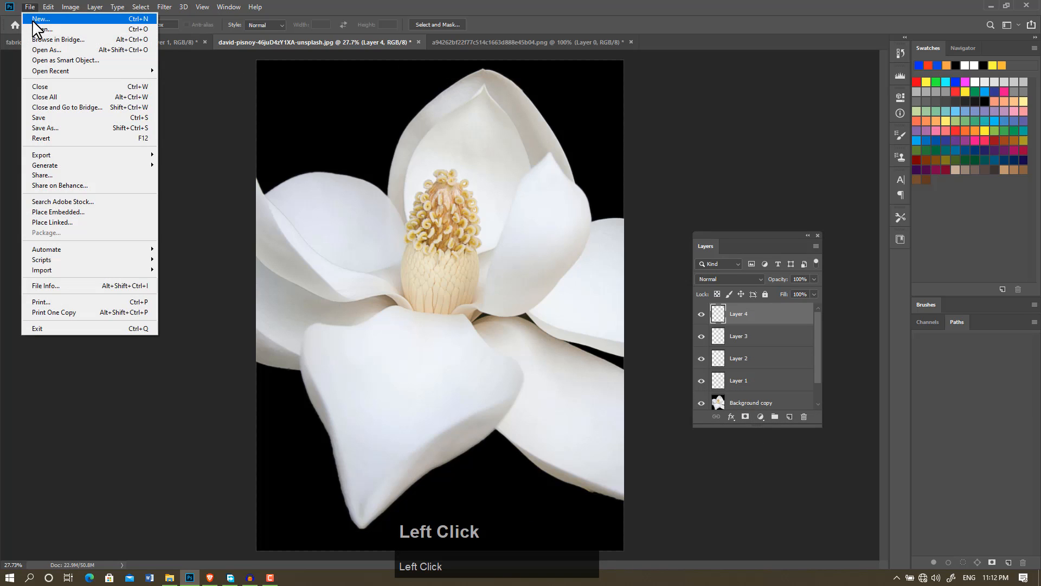
pyautogui.click(37, 21)
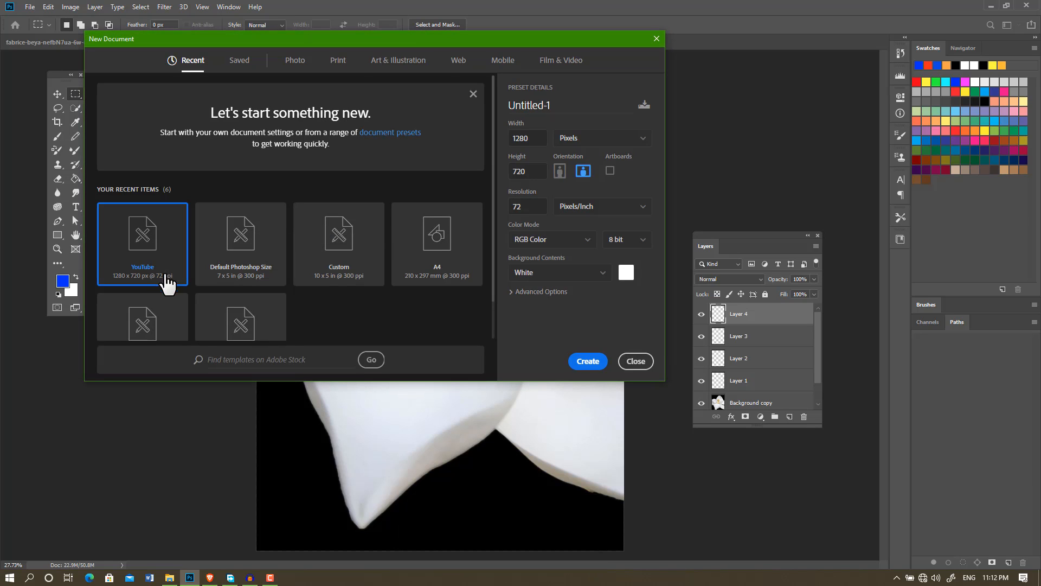
pyautogui.click(583, 361)
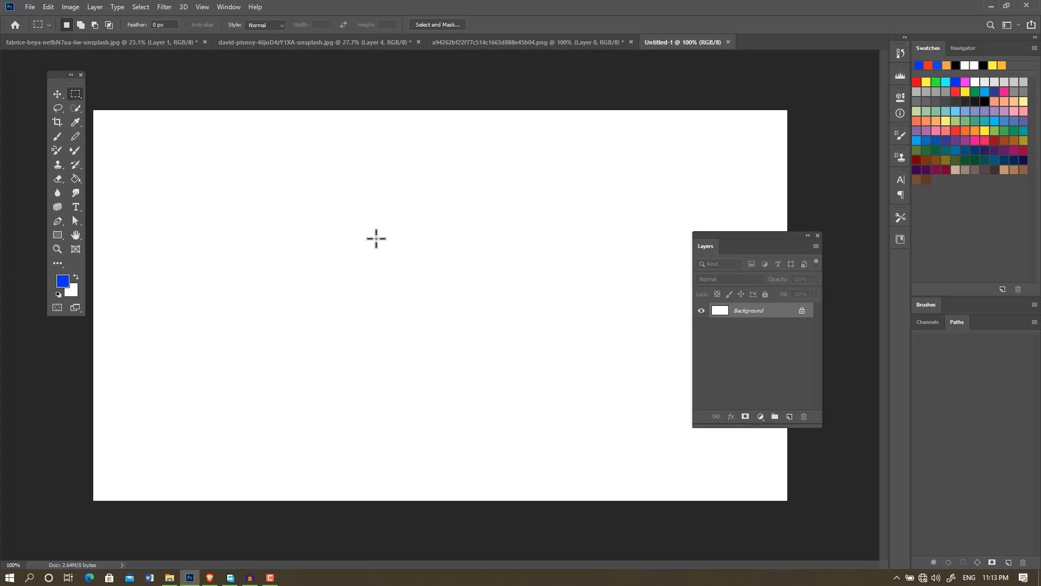
# Step: Set up the Brush tool with a hard round tip at 100% hardness and a size of about 102 px
pyautogui.click(56, 135)
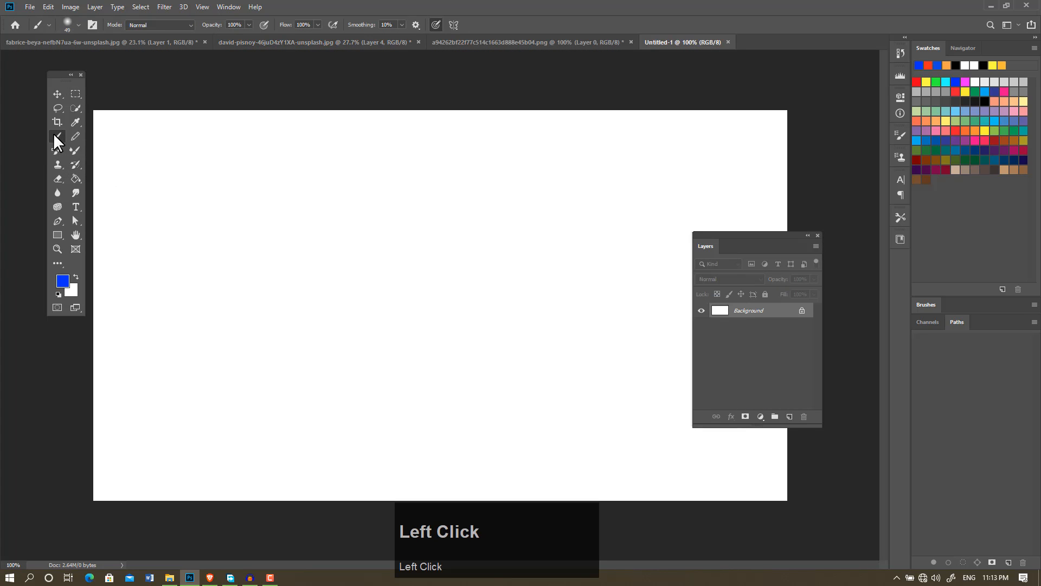
pyautogui.click(78, 25)
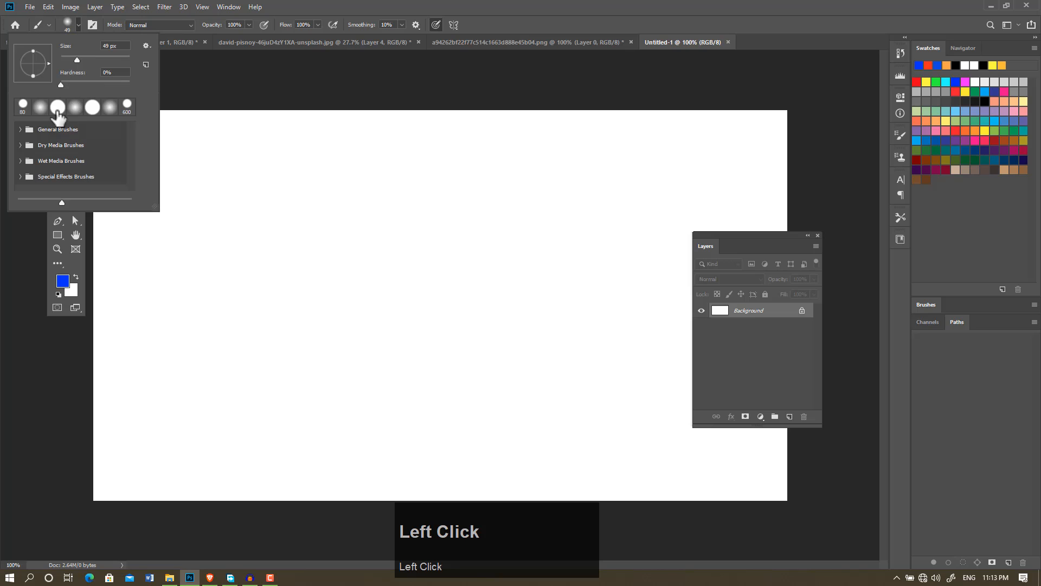
pyautogui.click(57, 107)
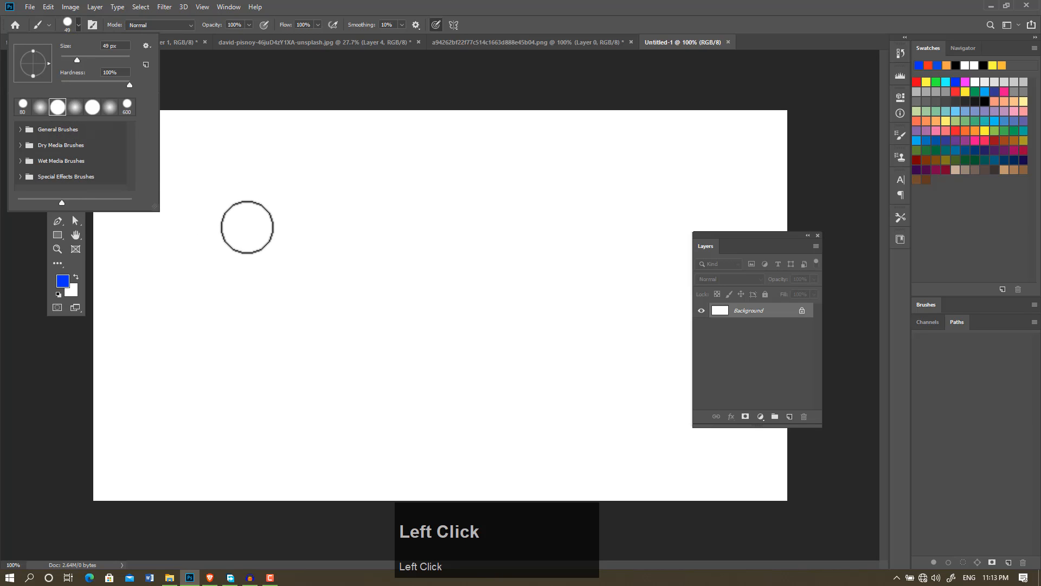
pyautogui.moveTo(77, 60); pyautogui.dragTo(95, 60)
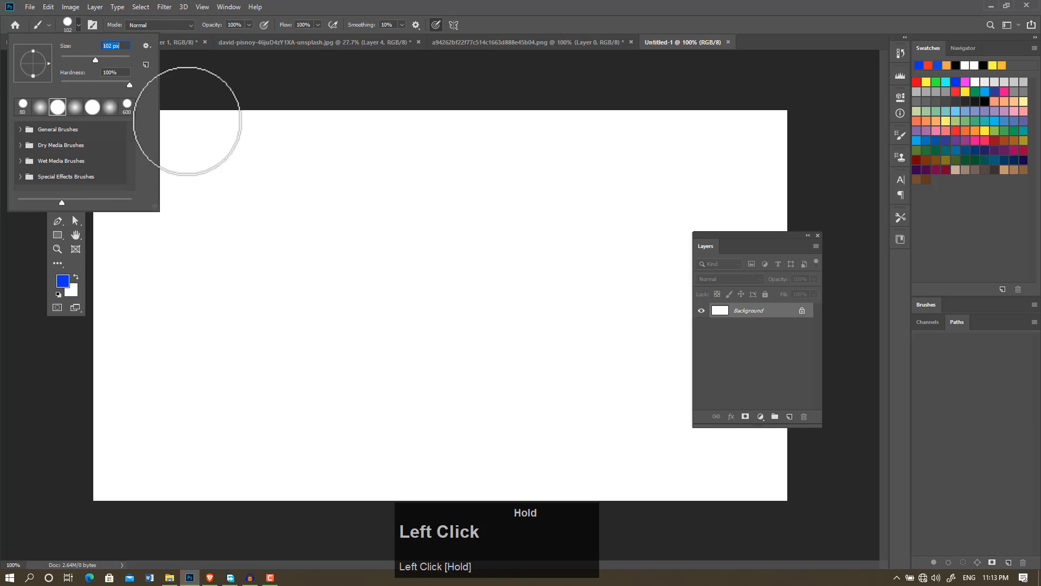
pyautogui.click(297, 224)
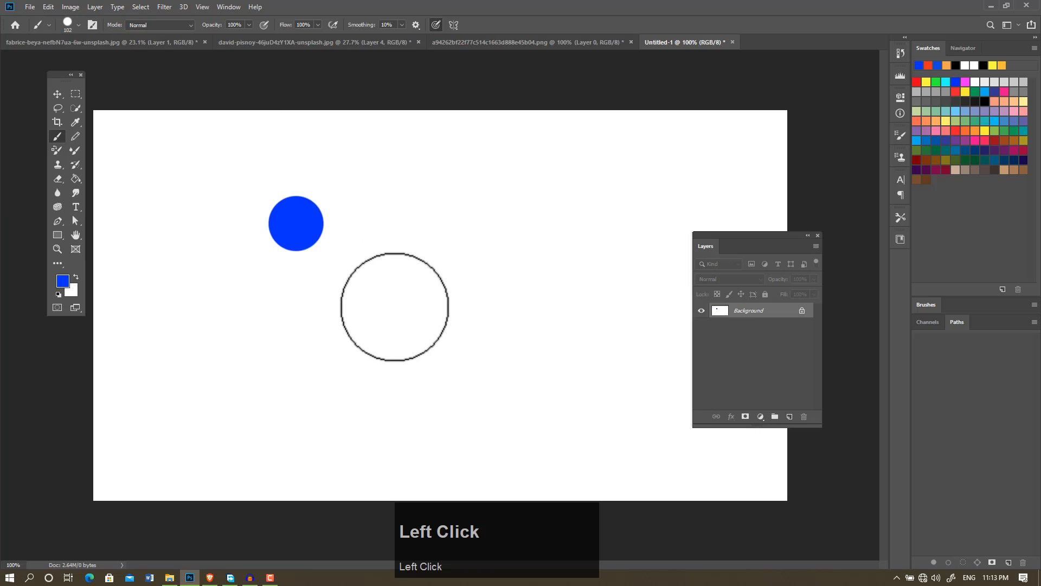
pyautogui.click(63, 282)
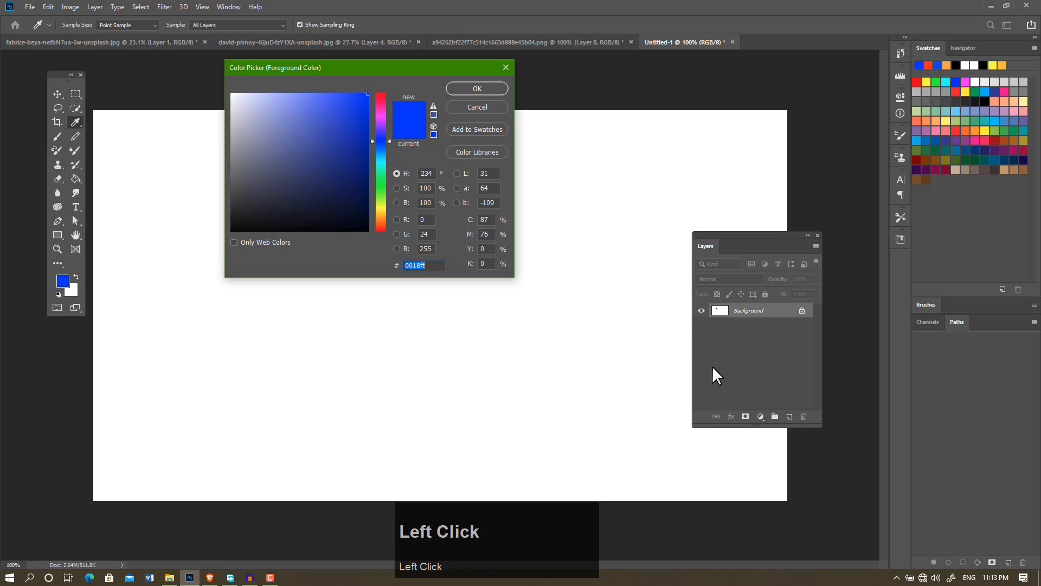
pyautogui.click(506, 67)
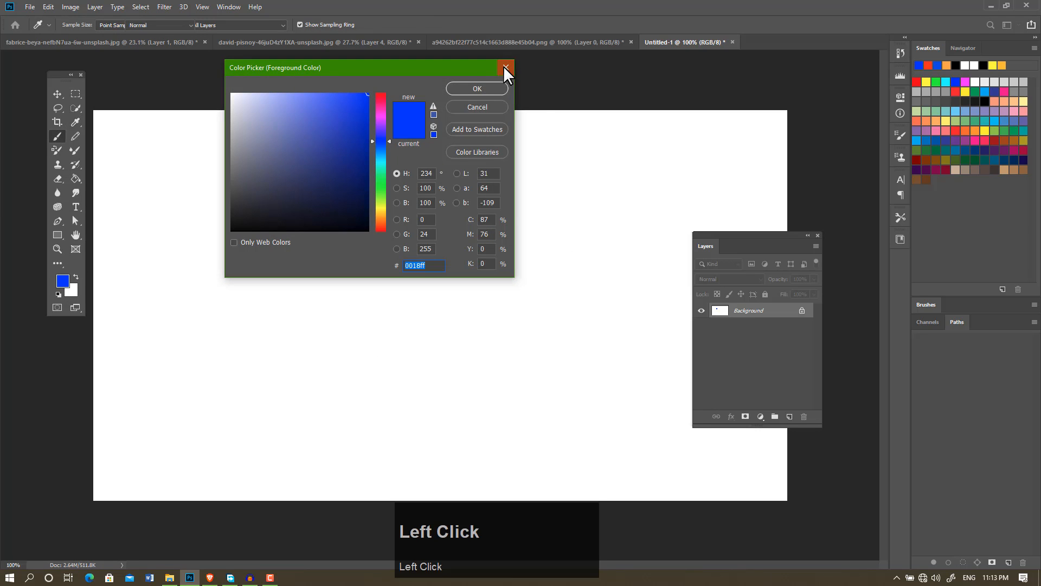
pyautogui.hotkey('ctrl', 'z')
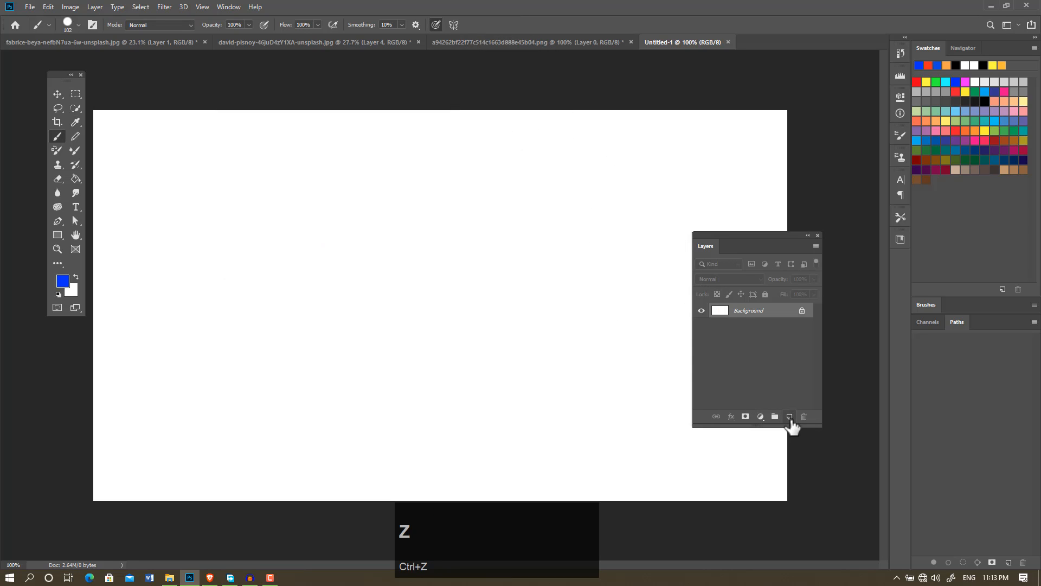
# Step: Paint a single blue dot on a new layer above the Background and set the foreground color to bright red
pyautogui.click(789, 416)
pyautogui.click(320, 225)
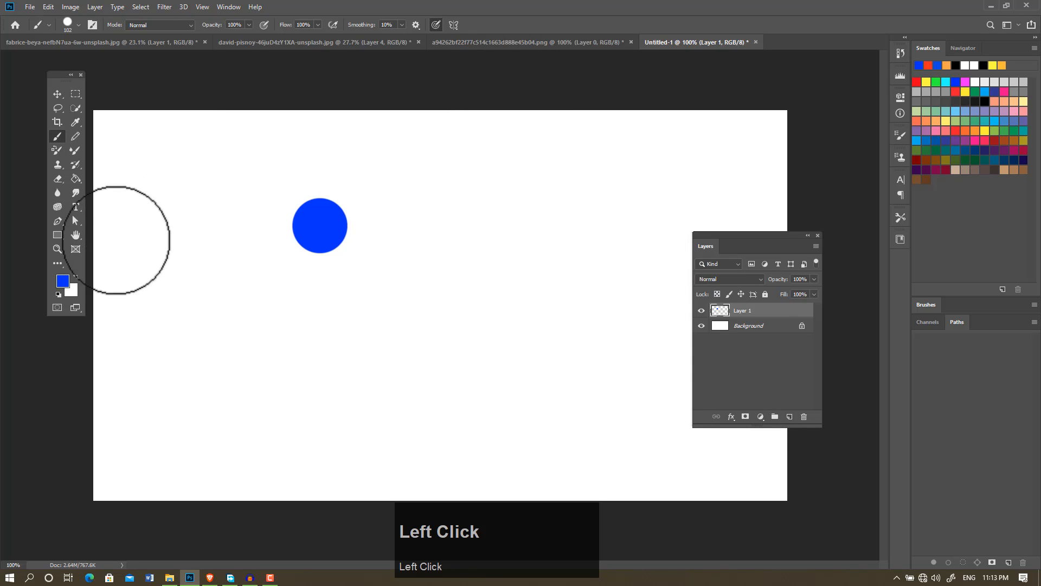
pyautogui.click(63, 281)
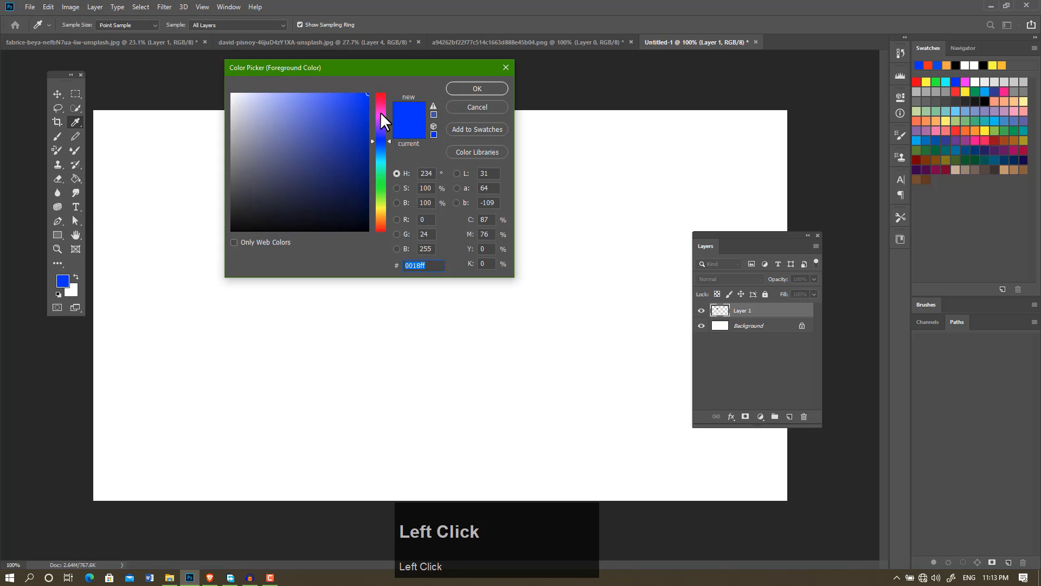
pyautogui.moveTo(381, 116); pyautogui.dragTo(383, 87)
pyautogui.click(364, 94)
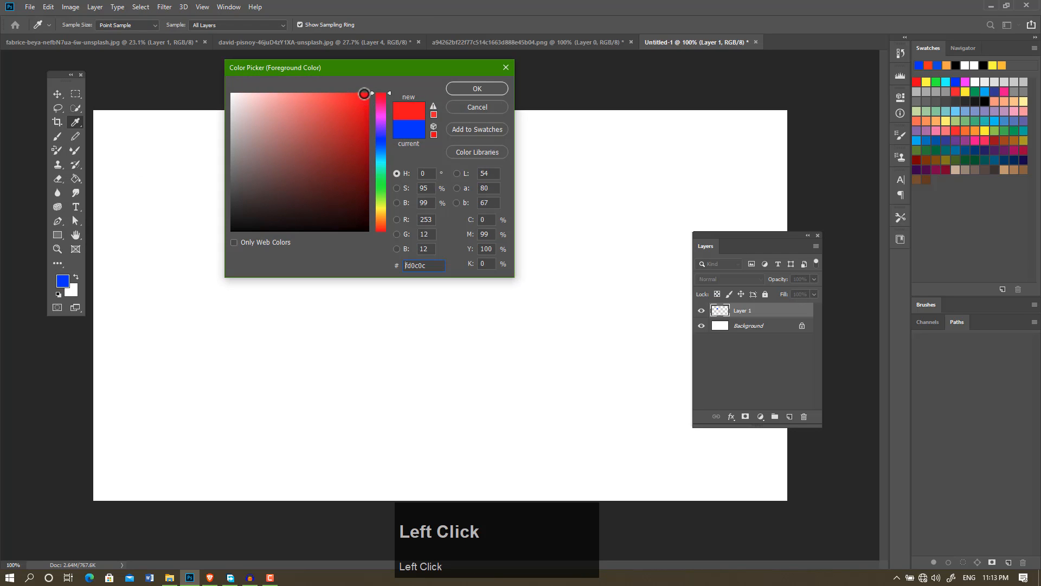
pyautogui.click(449, 90)
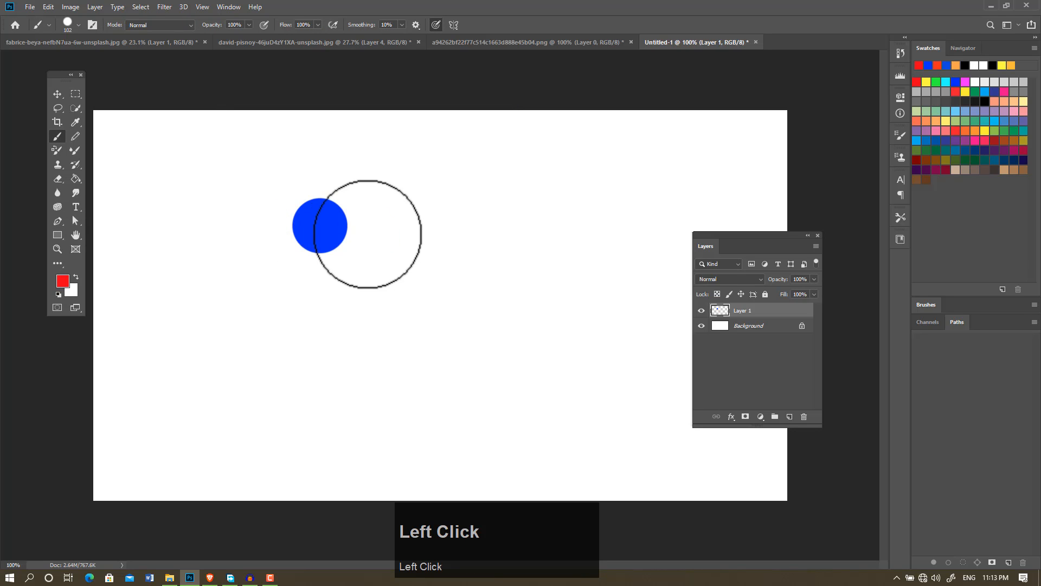
pyautogui.click(367, 234)
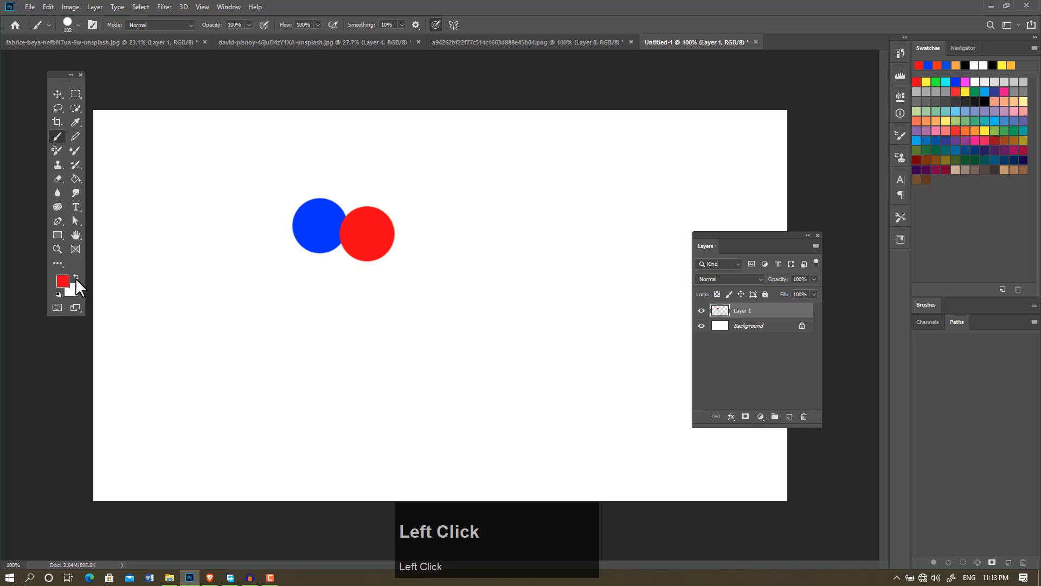
pyautogui.click(58, 284)
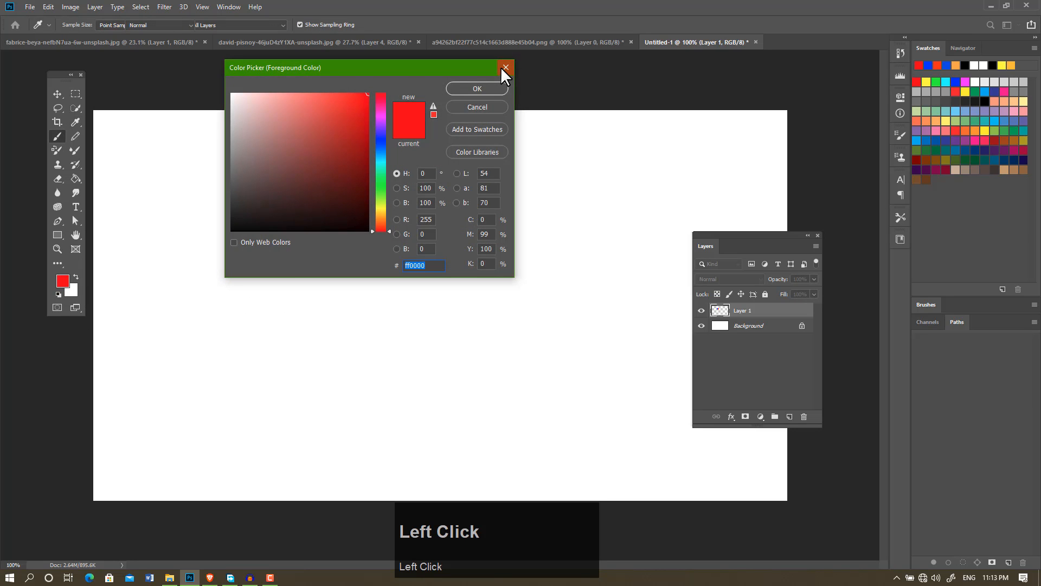
pyautogui.click(500, 67)
pyautogui.hotkey('ctrl', 'z')
# Step: Paint a red dot to the lower right of the blue one and a green dot to its lower left, each on its own new layer
pyautogui.click(789, 416)
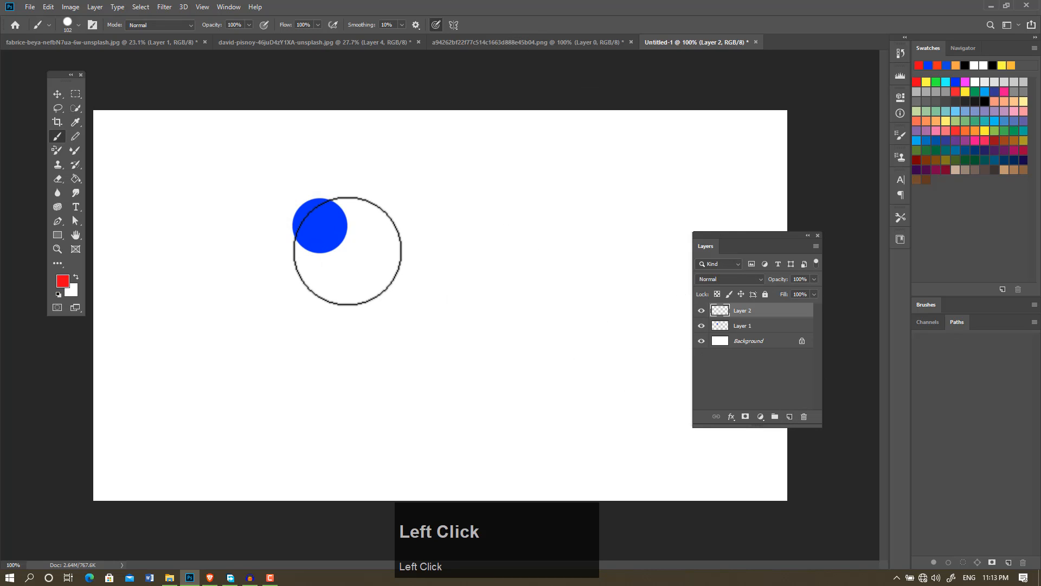
pyautogui.click(347, 250)
pyautogui.click(789, 417)
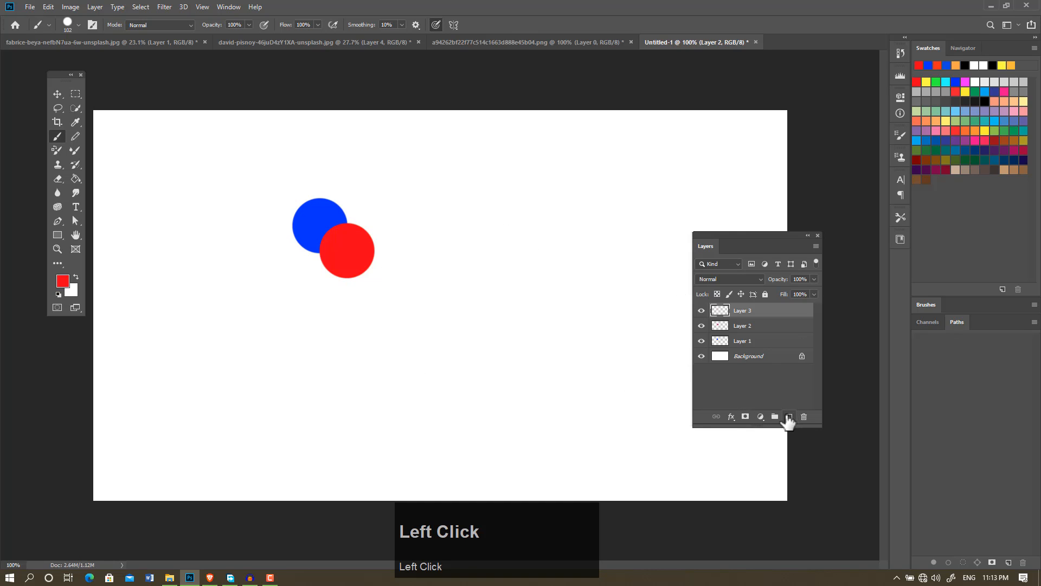
pyautogui.click(62, 281)
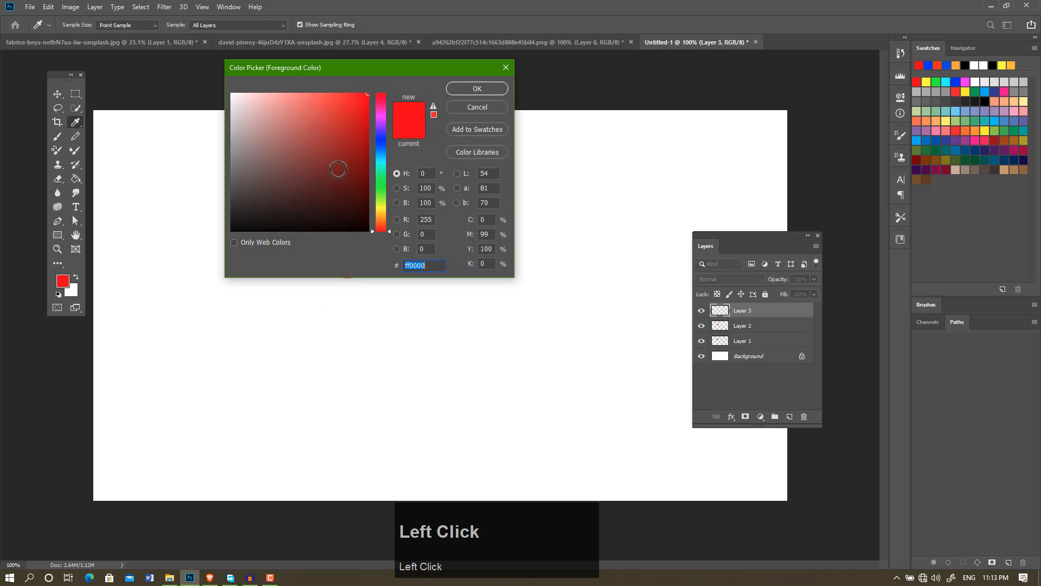
pyautogui.click(379, 181)
pyautogui.moveTo(348, 120); pyautogui.dragTo(364, 104)
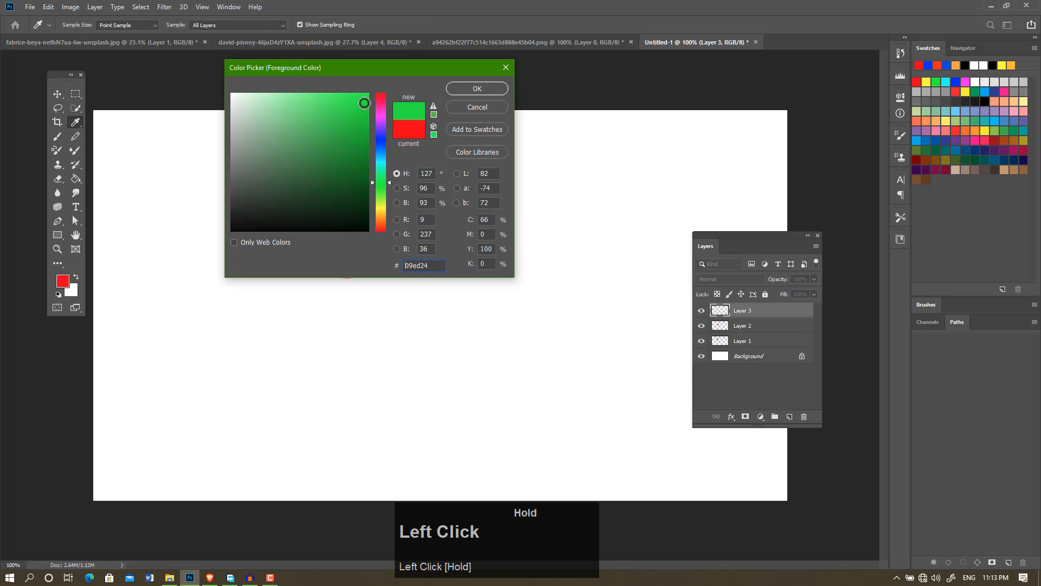
pyautogui.click(482, 87)
pyautogui.click(295, 263)
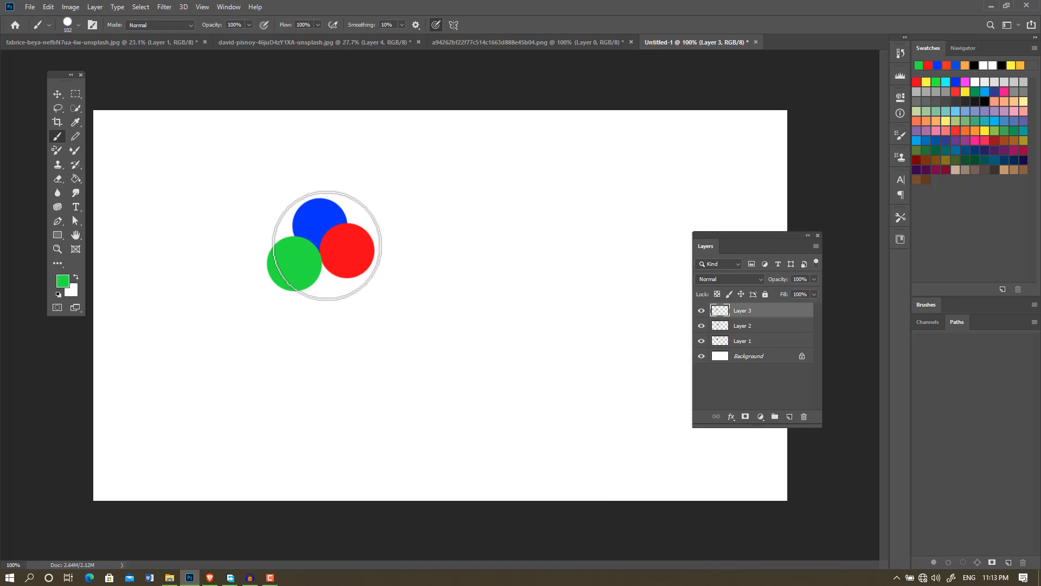
# Step: Select the three dot layers, Layer 1 to Layer 3, and put them into a group
pyautogui.click(759, 315)
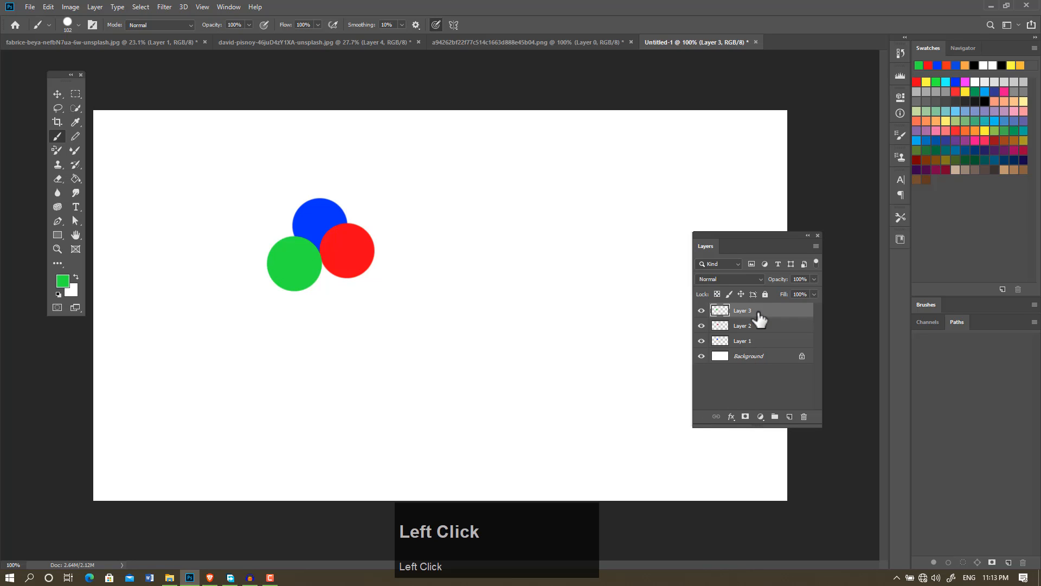
pyautogui.keyDown('shift'); pyautogui.click(757, 342); pyautogui.keyUp('shift')
pyautogui.keyDown('shift'); pyautogui.click(756, 345); pyautogui.keyUp('shift')
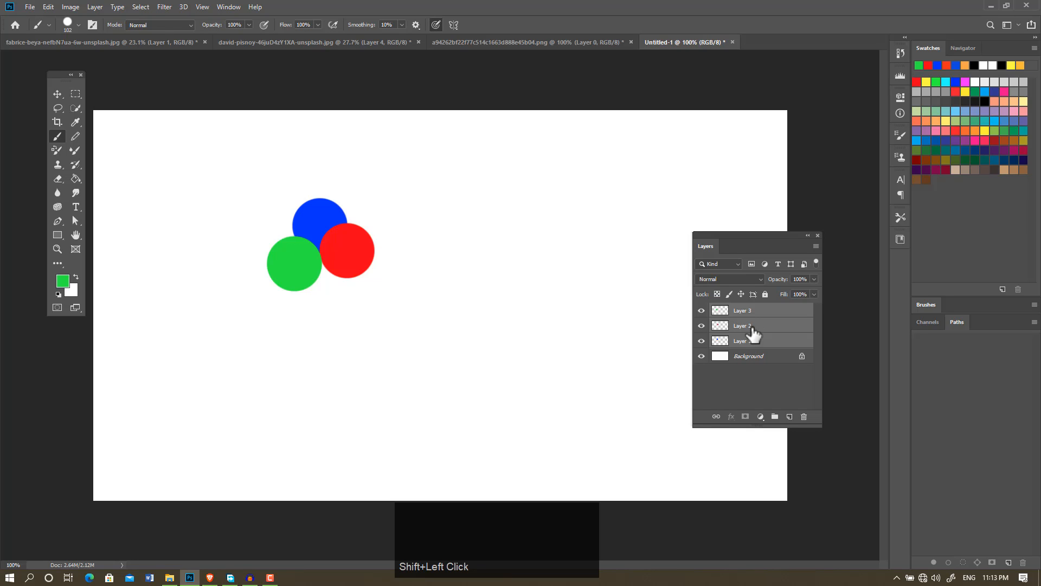
pyautogui.press('ctrl')
pyautogui.hotkey('ctrl', 'g')
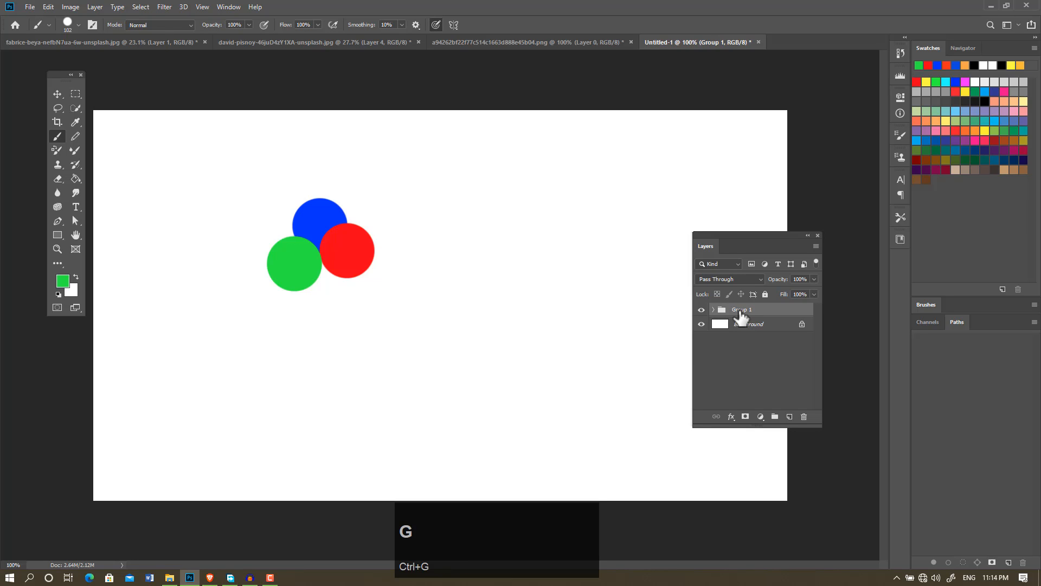
pyautogui.click(759, 316)
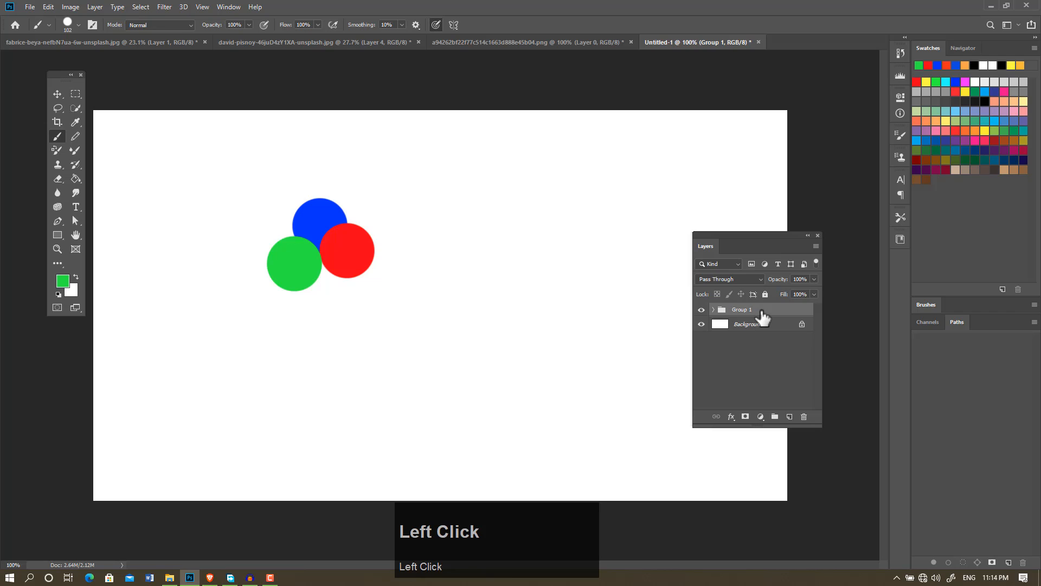
pyautogui.click(353, 249)
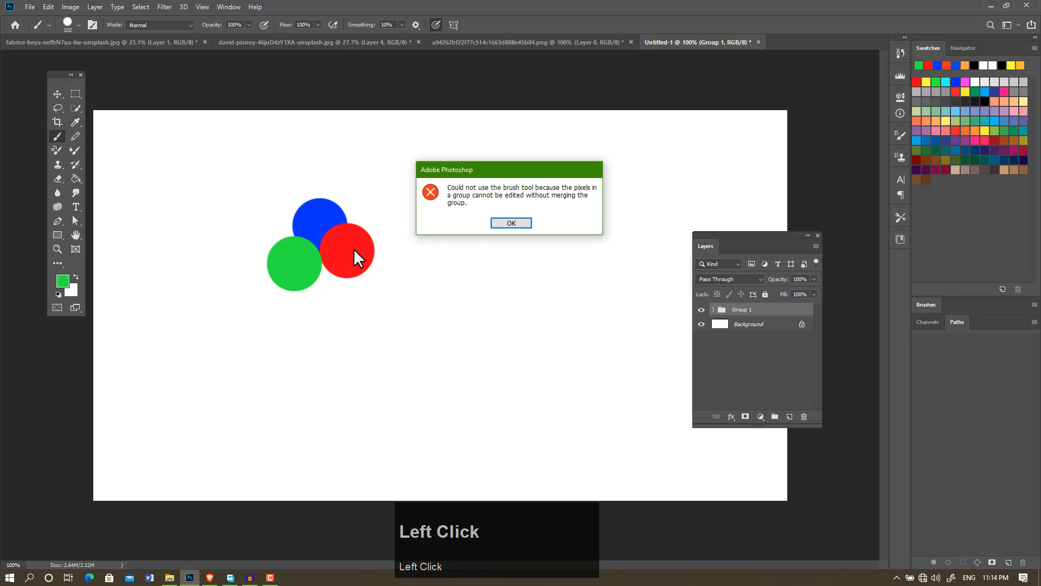
pyautogui.click(509, 224)
# Step: Use the Move tool to shift the red dot slightly down and to the right, away from the blue and green dots
pyautogui.press('v')
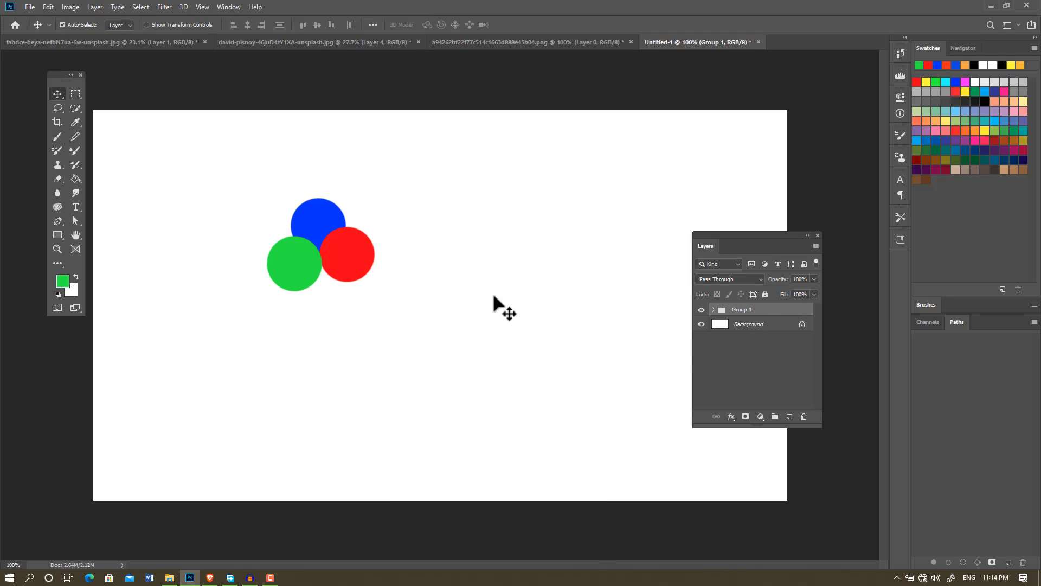
pyautogui.click(402, 270)
pyautogui.moveTo(399, 264); pyautogui.dragTo(368, 271)
# Step: Expand the group, select all three dots on the canvas and move them together to the right, leaving no layer selected
pyautogui.click(739, 313)
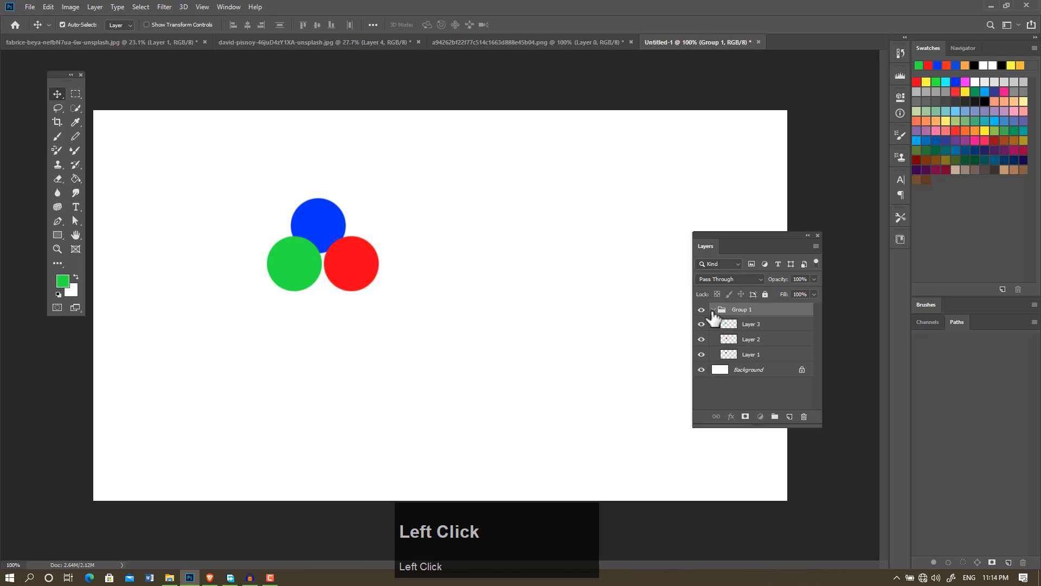
pyautogui.click(714, 309)
pyautogui.moveTo(241, 198); pyautogui.dragTo(437, 333)
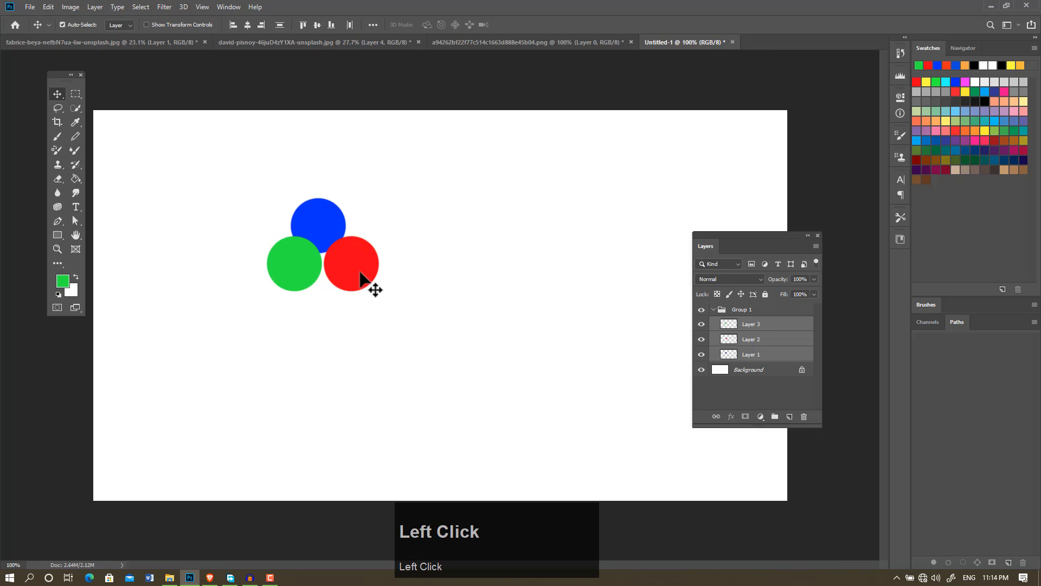
pyautogui.moveTo(367, 275); pyautogui.dragTo(458, 287)
pyautogui.click(567, 291)
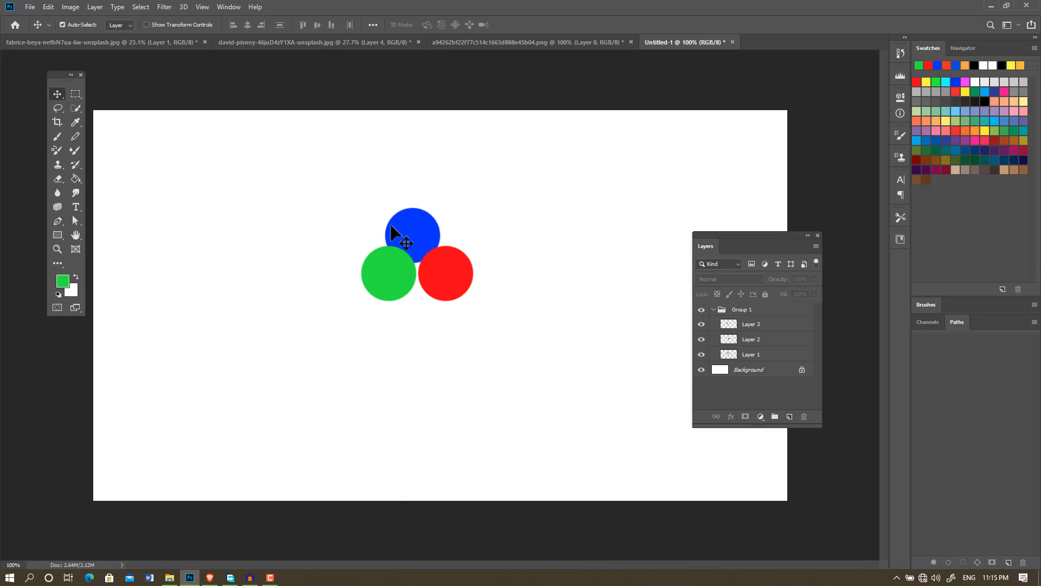
# Step: Duplicate the three dots together to the left of the originals and collapse the group
pyautogui.moveTo(354, 213); pyautogui.dragTo(498, 316)
pyautogui.keyDown('alt'); pyautogui.moveTo(445, 289); pyautogui.dragTo(279, 289); pyautogui.keyUp('alt')
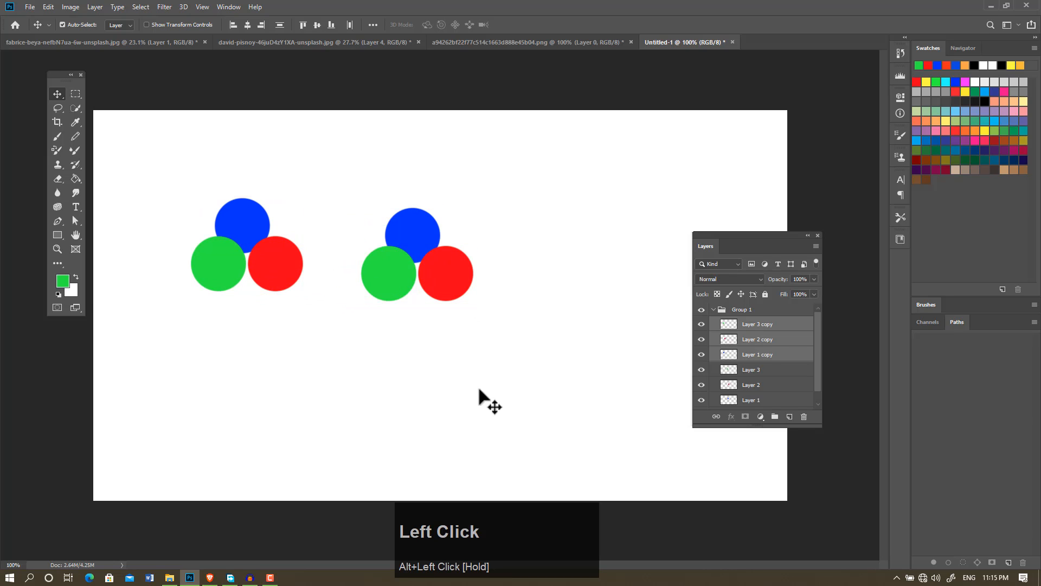
pyautogui.click(715, 310)
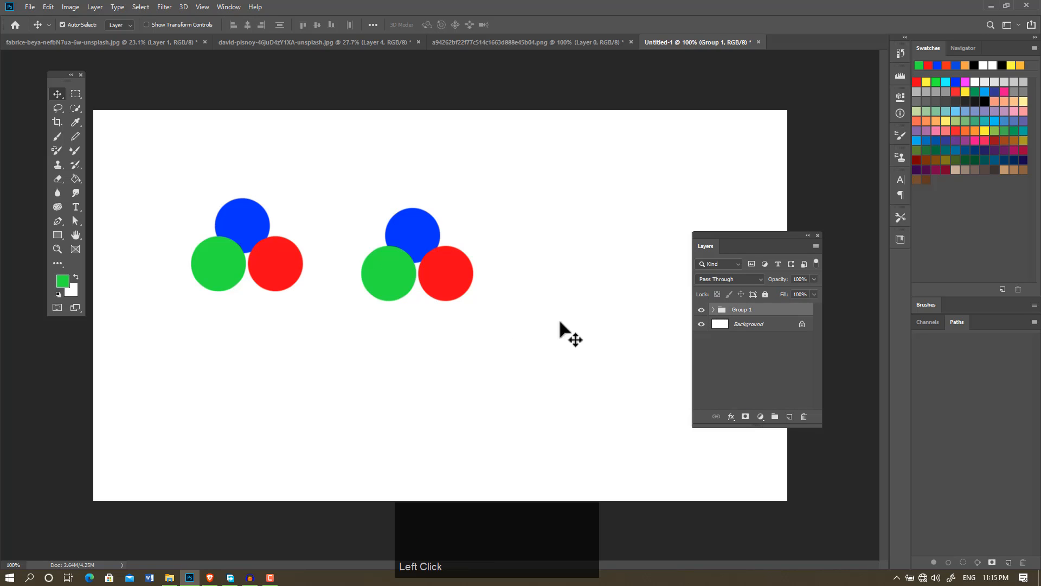
# Step: Move the original cluster's red dot slightly left and down against the green dot, and check the layers inside the group
pyautogui.moveTo(448, 281)
pyautogui.mouseDown()
pyautogui.moveTo(479, 344)
pyautogui.moveTo(440, 284)
pyautogui.mouseUp()
pyautogui.click(740, 311)
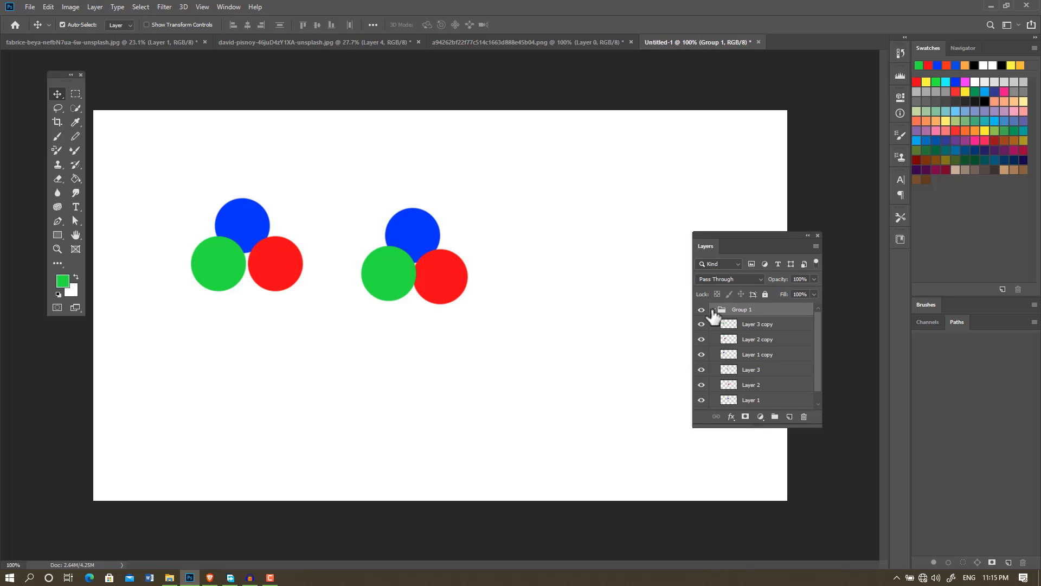
pyautogui.click(714, 309)
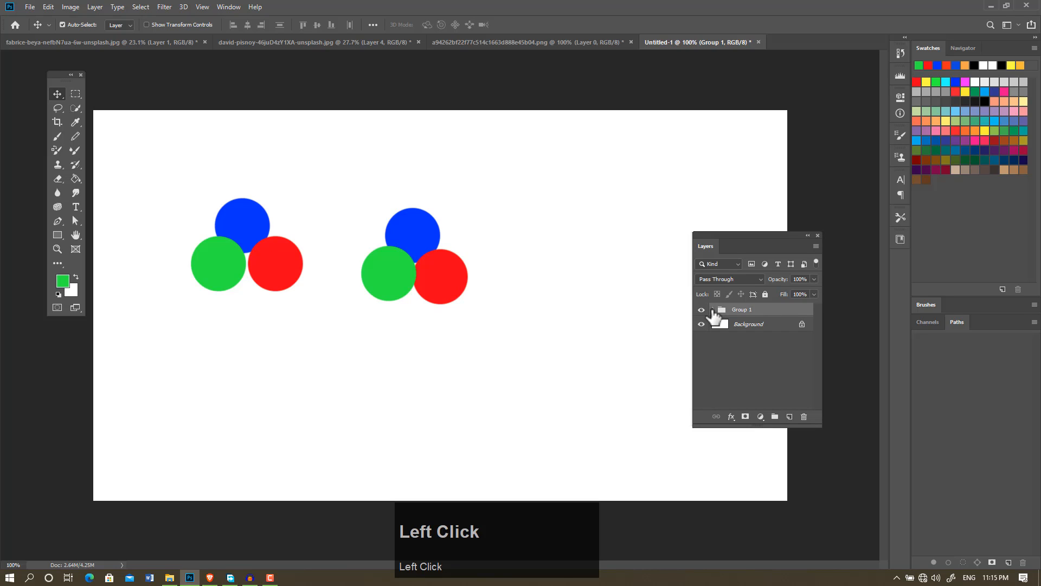
# Step: Undo the dot duplication, the moves and the grouping until the three dot layers are ungrouped above the Background
pyautogui.hotkey('ctrl', 'z')
pyautogui.hotkey('ctrl', 'z')
pyautogui.hotkey('ctrl', 'z')
pyautogui.hotkey('ctrl', 'z')
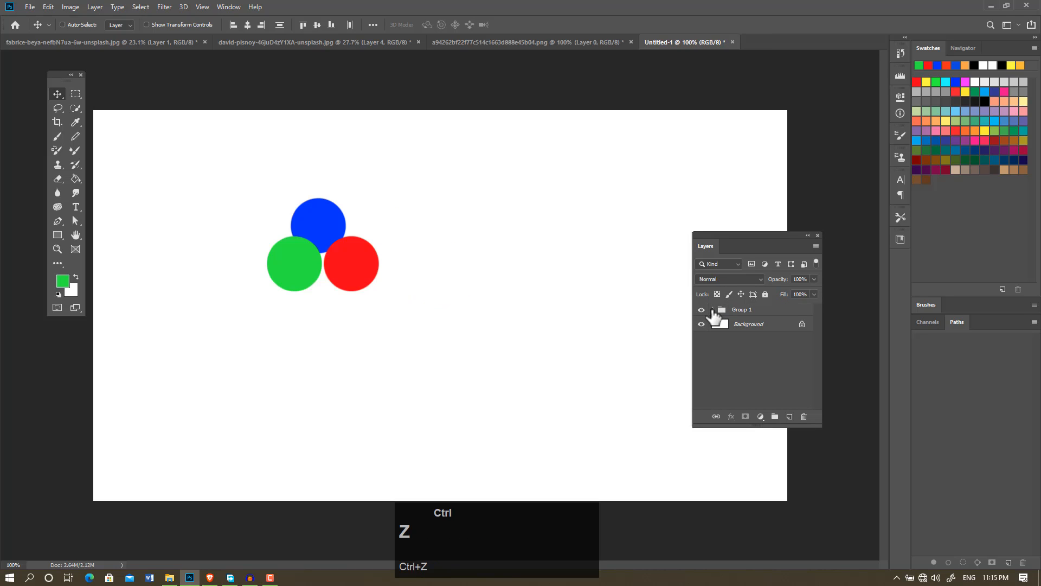
pyautogui.hotkey('ctrl', 'z')
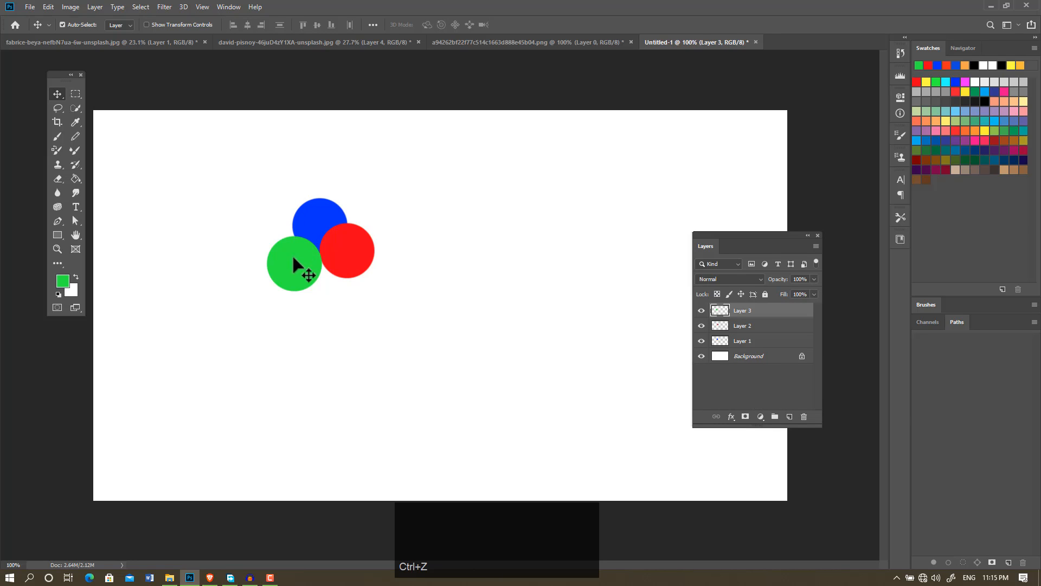
# Step: Group only Layer 1 and Layer 3, the blue and green dots, leaving Layer 2 outside the group
pyautogui.click(747, 343)
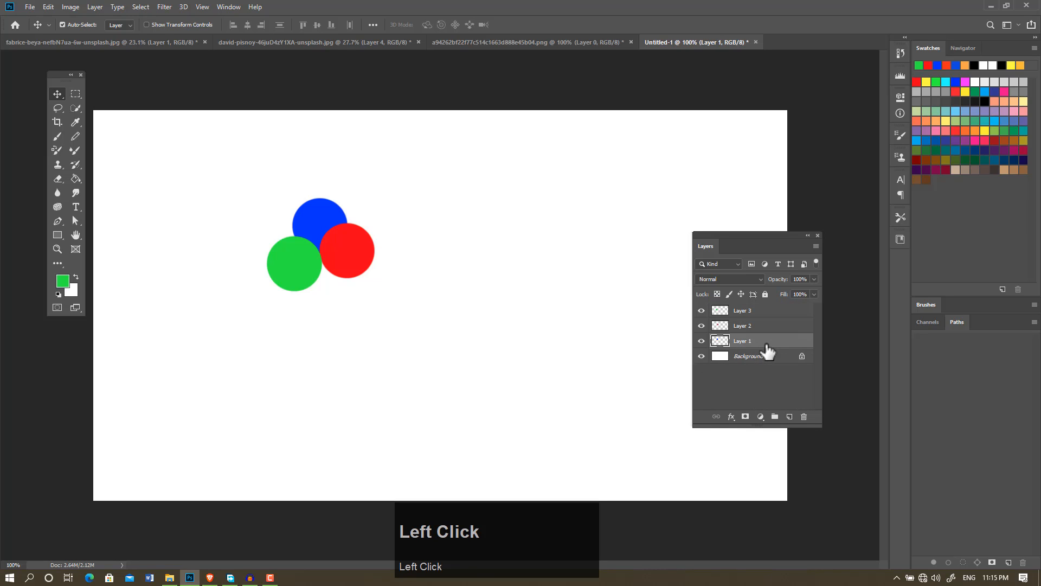
pyautogui.keyDown('ctrl'); pyautogui.click(754, 312); pyautogui.keyUp('ctrl')
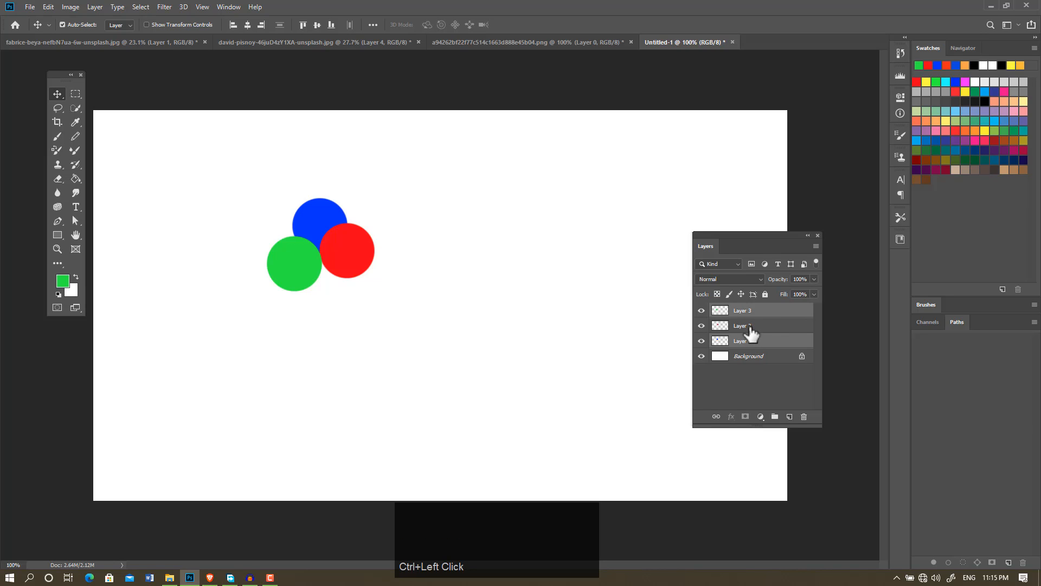
pyautogui.click(775, 416)
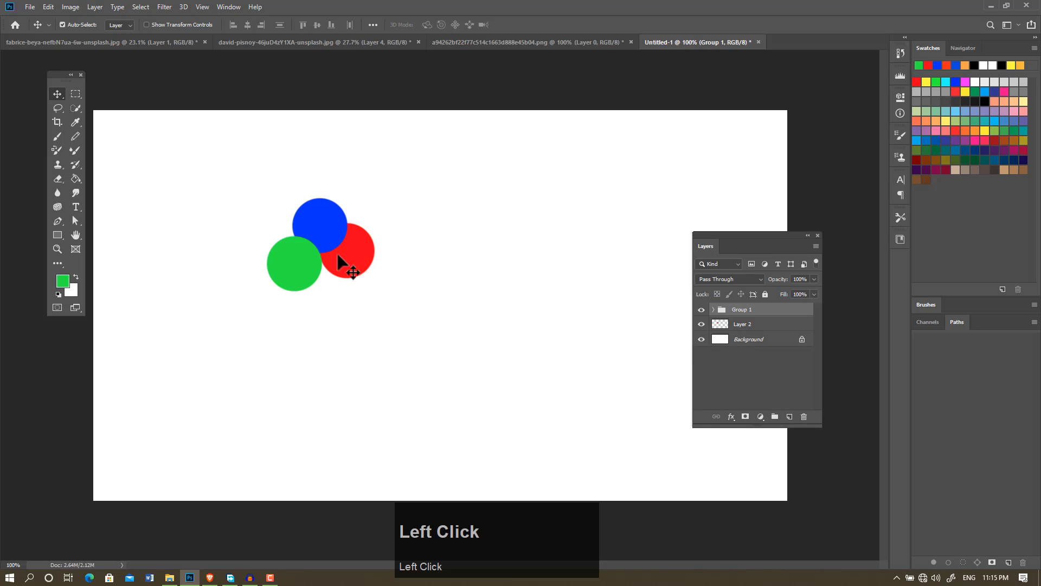
# Step: Move the blue dot down and to the right, and shift Layer 3 and Layer 1 together up and to the right
pyautogui.moveTo(326, 249); pyautogui.dragTo(490, 358)
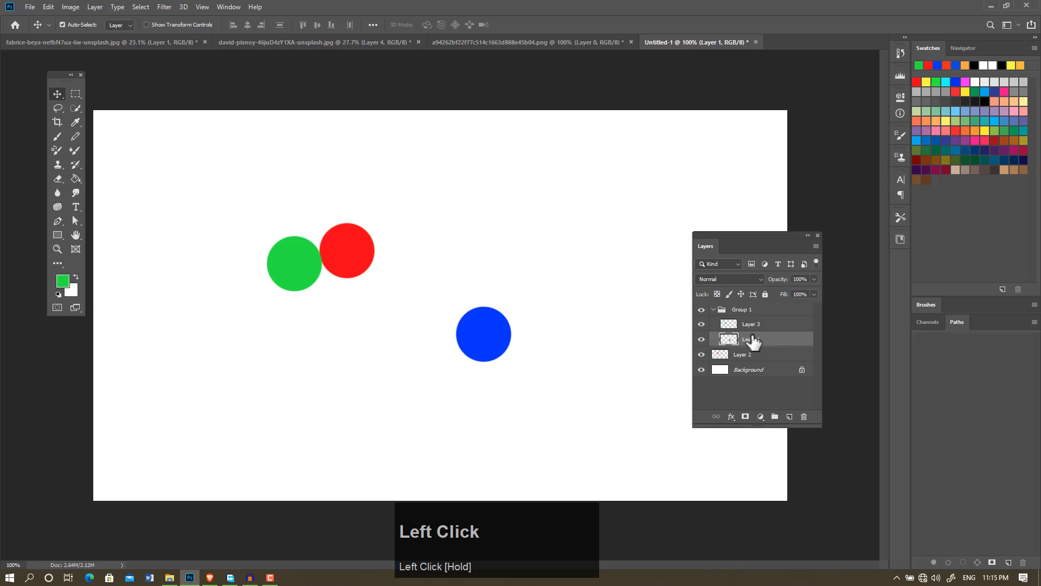
pyautogui.click(729, 324)
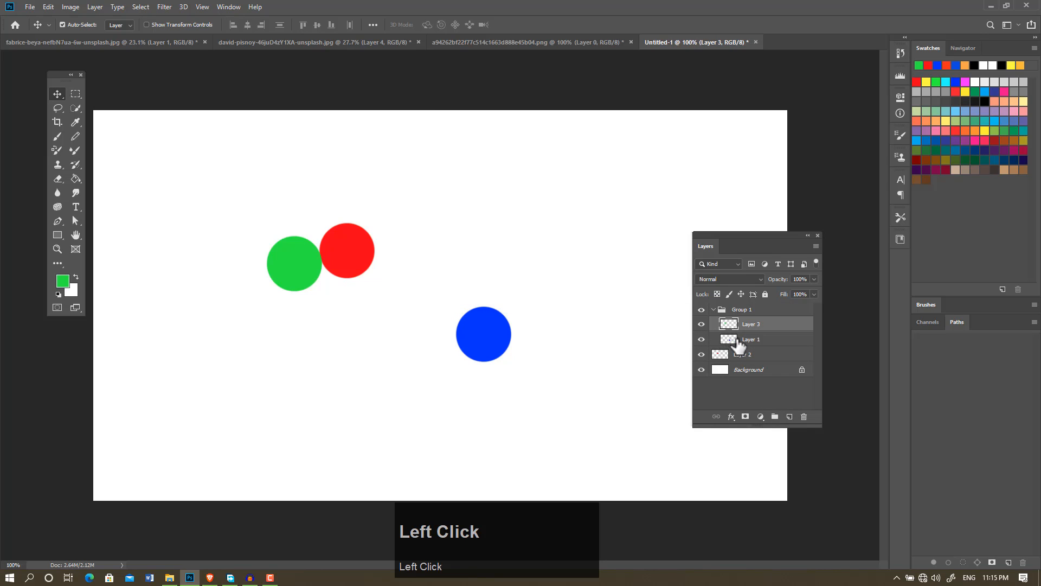
pyautogui.keyDown('shift'); pyautogui.click(738, 345); pyautogui.keyUp('shift')
pyautogui.moveTo(305, 286); pyautogui.dragTo(435, 238)
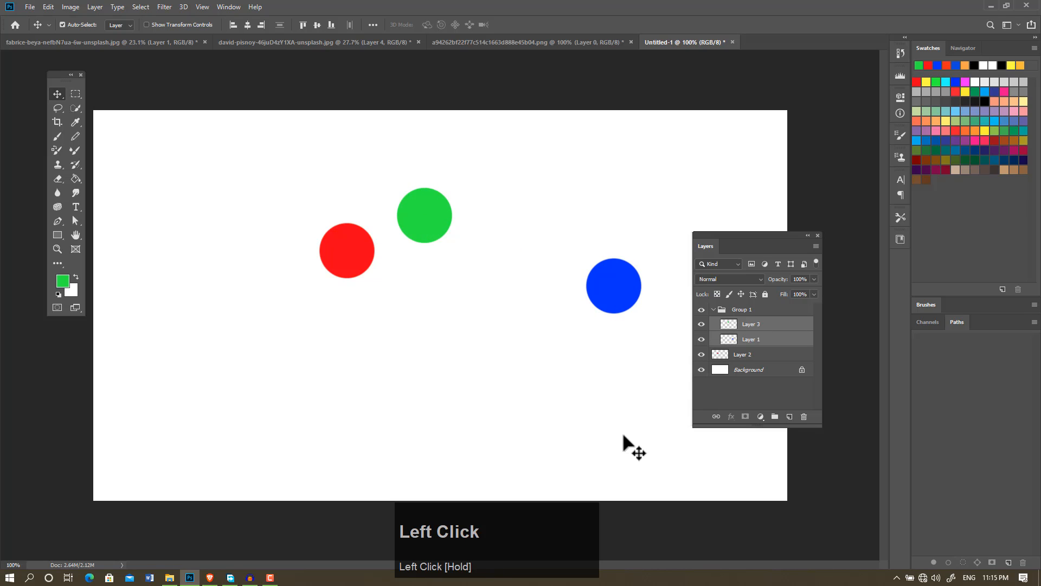